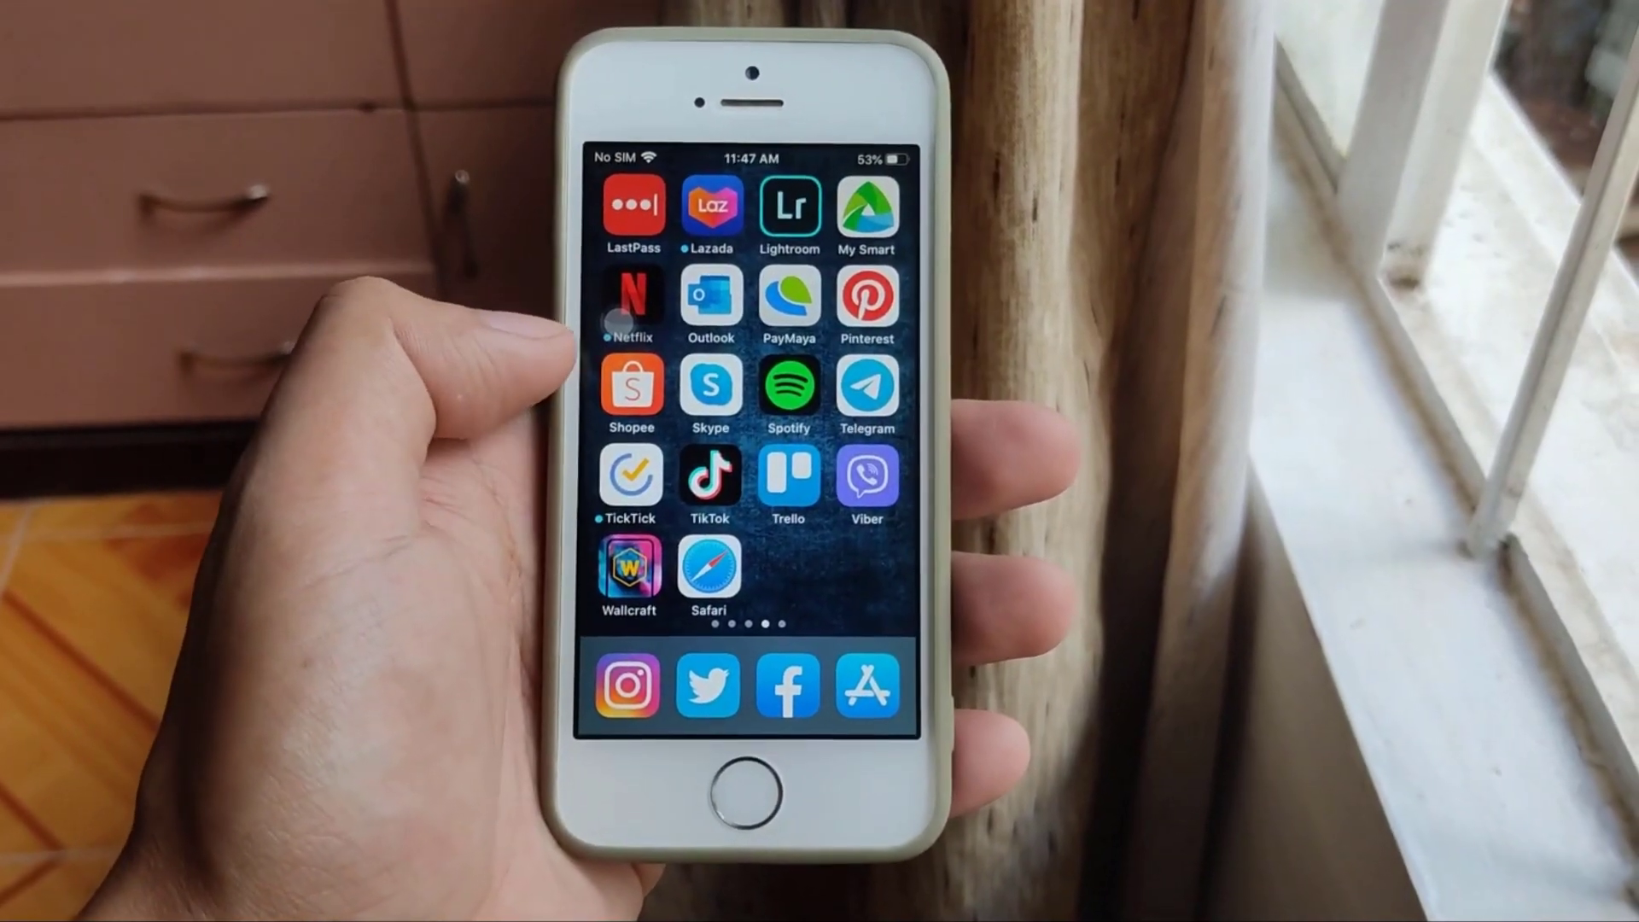
pyautogui.click(722, 474)
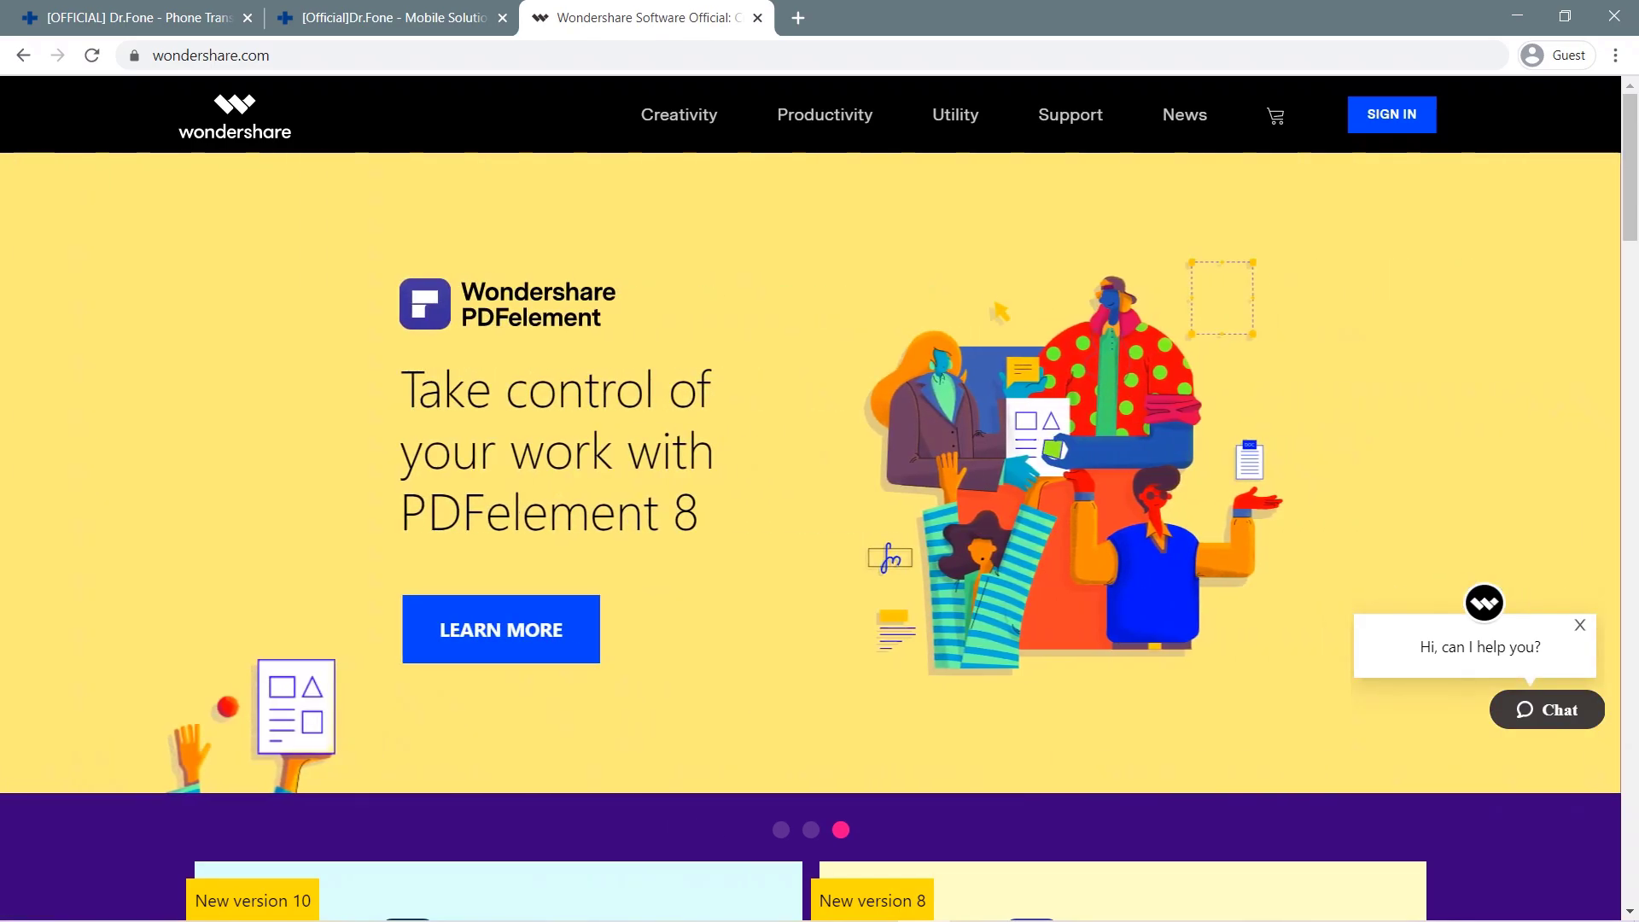
# Look through the products on the Wondershare homepage, down to the Utility section with Dr.Fone, Recoverit and FamiSafe.
pyautogui.scroll(-5, 819, 495)
pyautogui.scroll(-4, 819, 496)
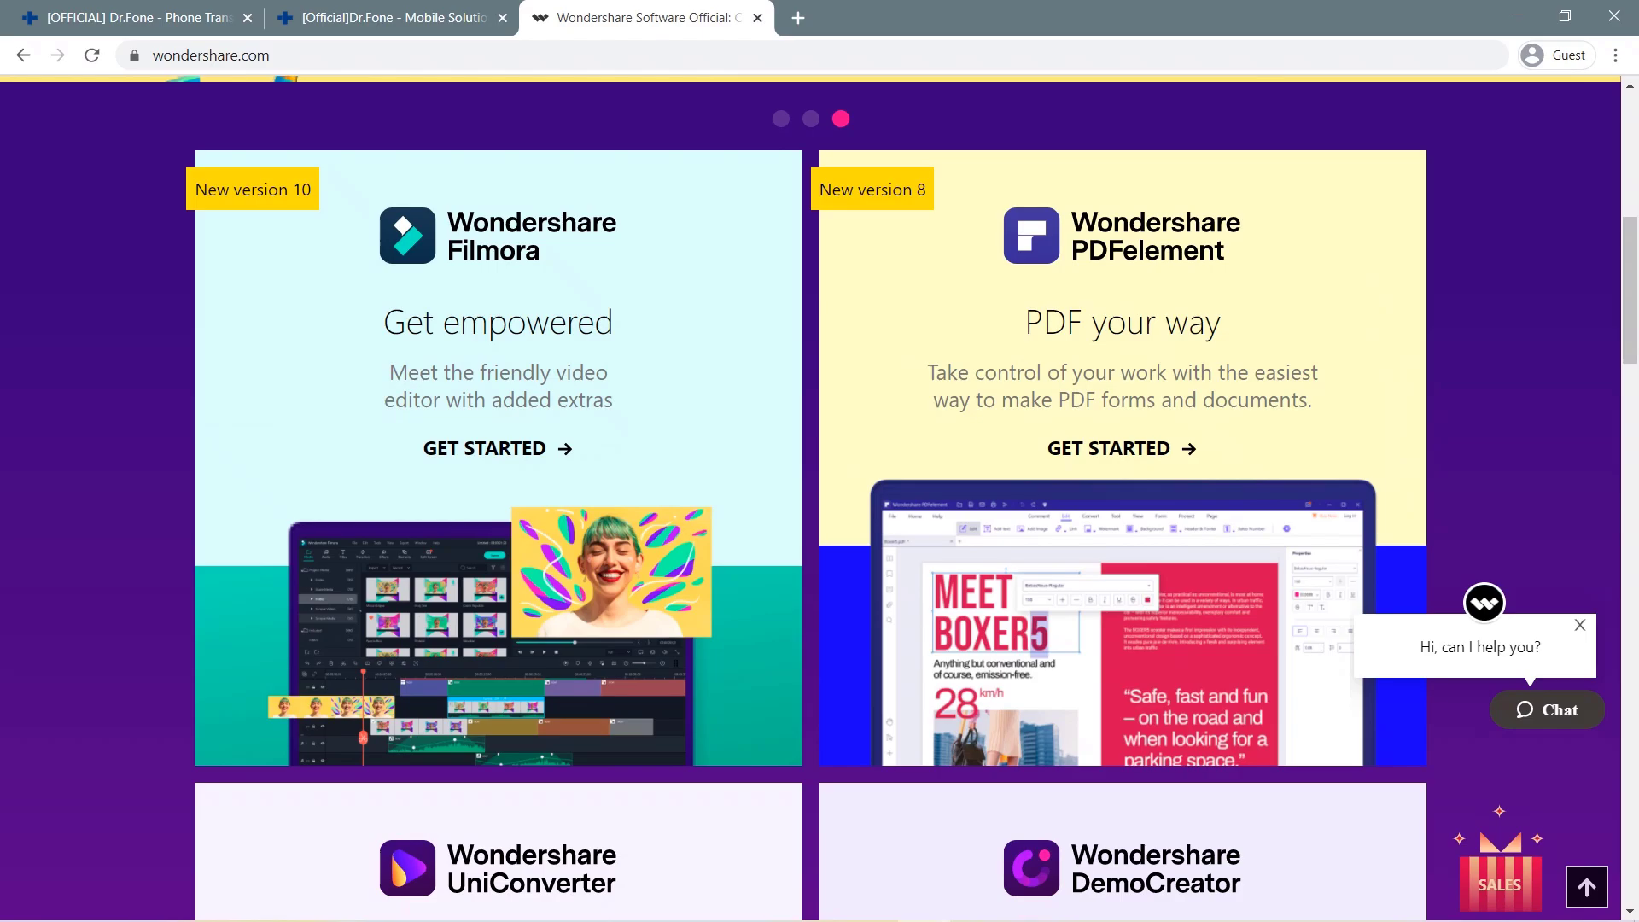
pyautogui.scroll(-8, 819, 495)
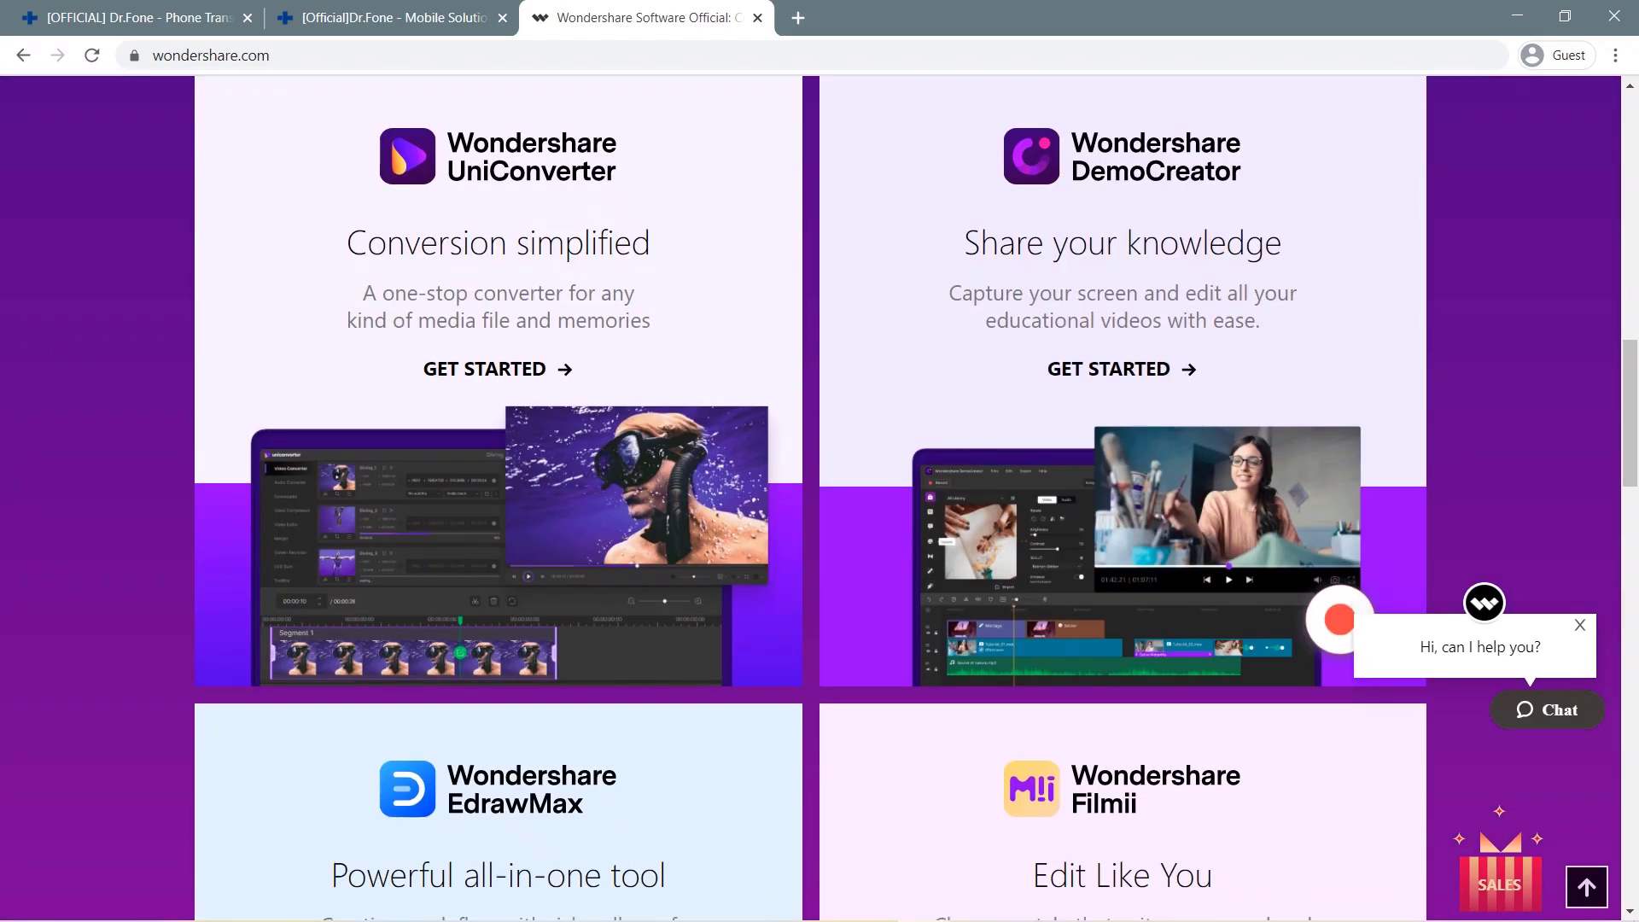
pyautogui.scroll(-3, 820, 495)
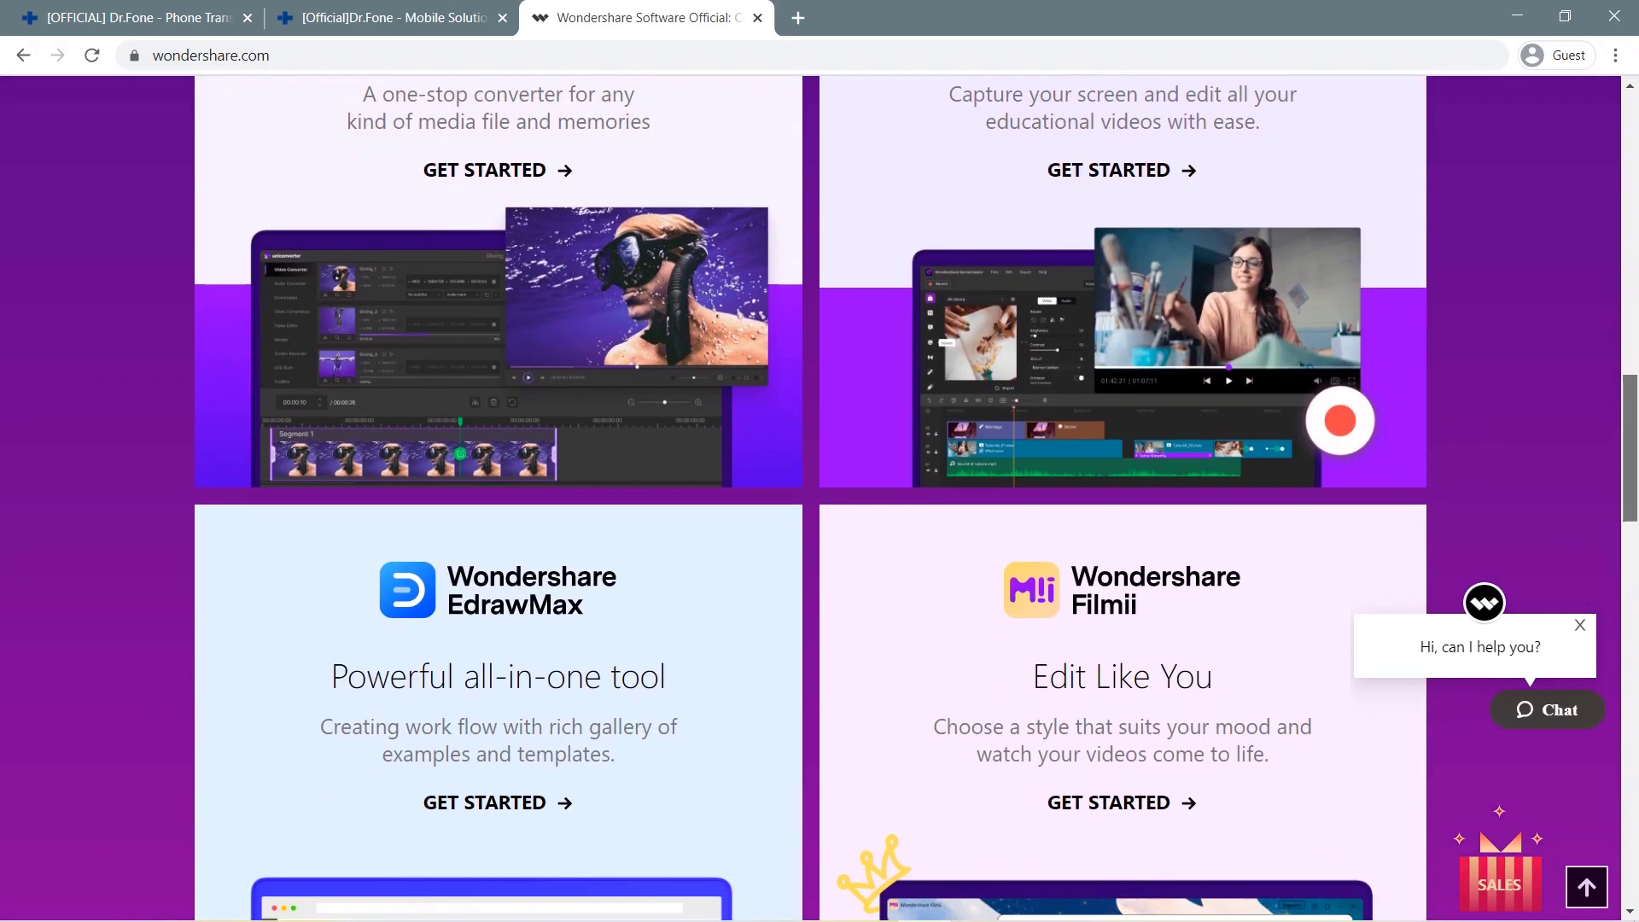
pyautogui.scroll(-4, 819, 496)
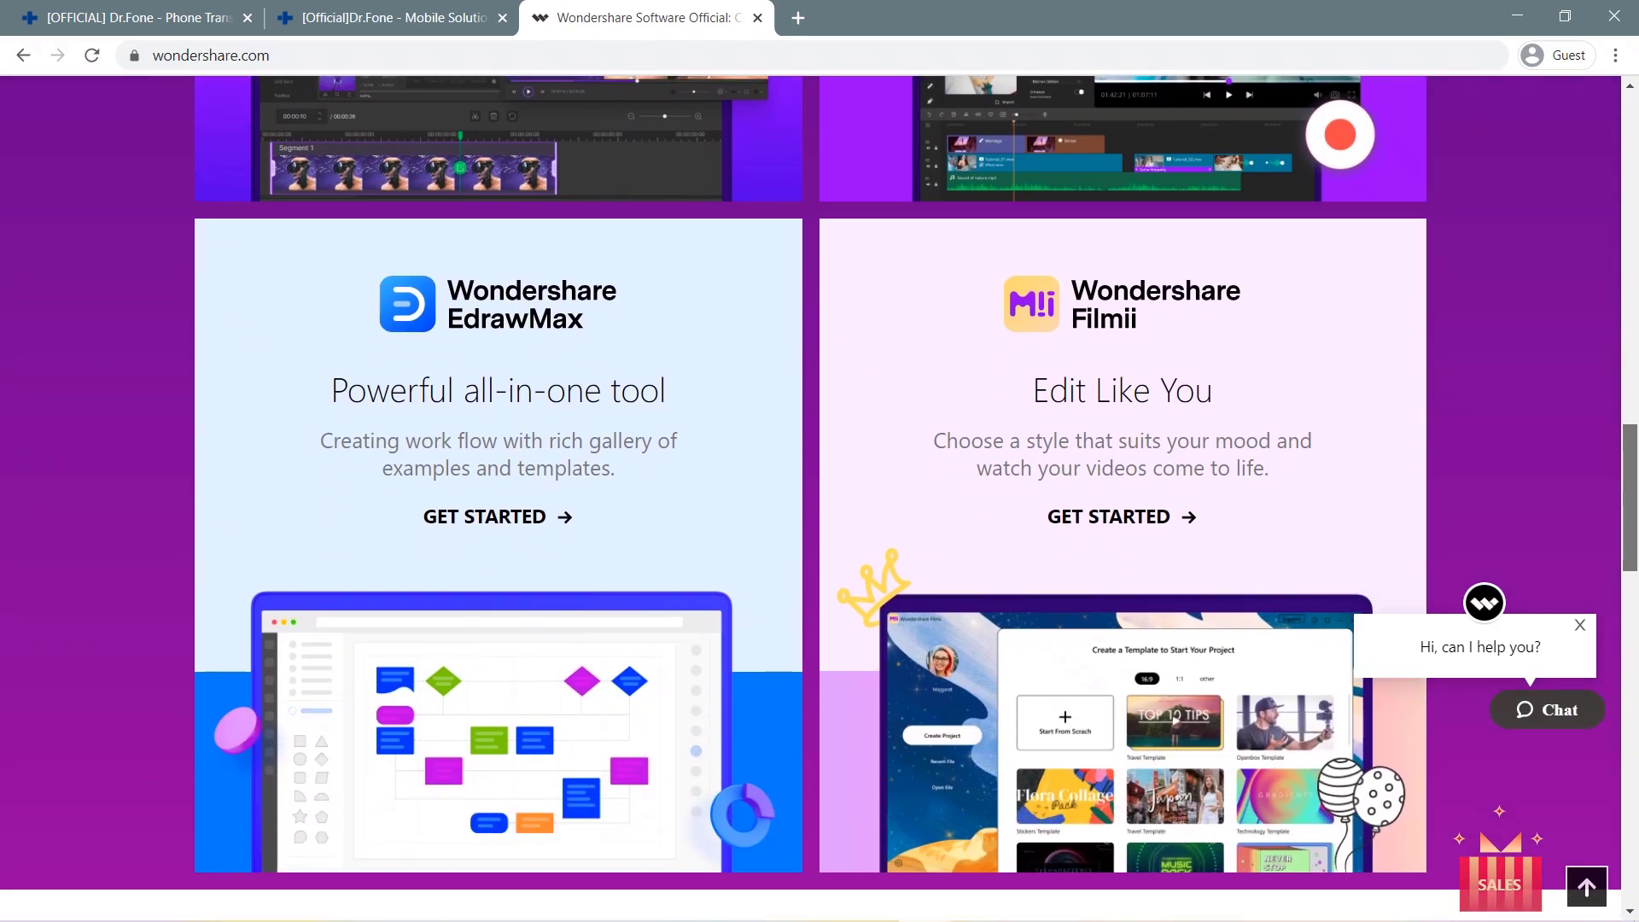
pyautogui.scroll(-3, 820, 495)
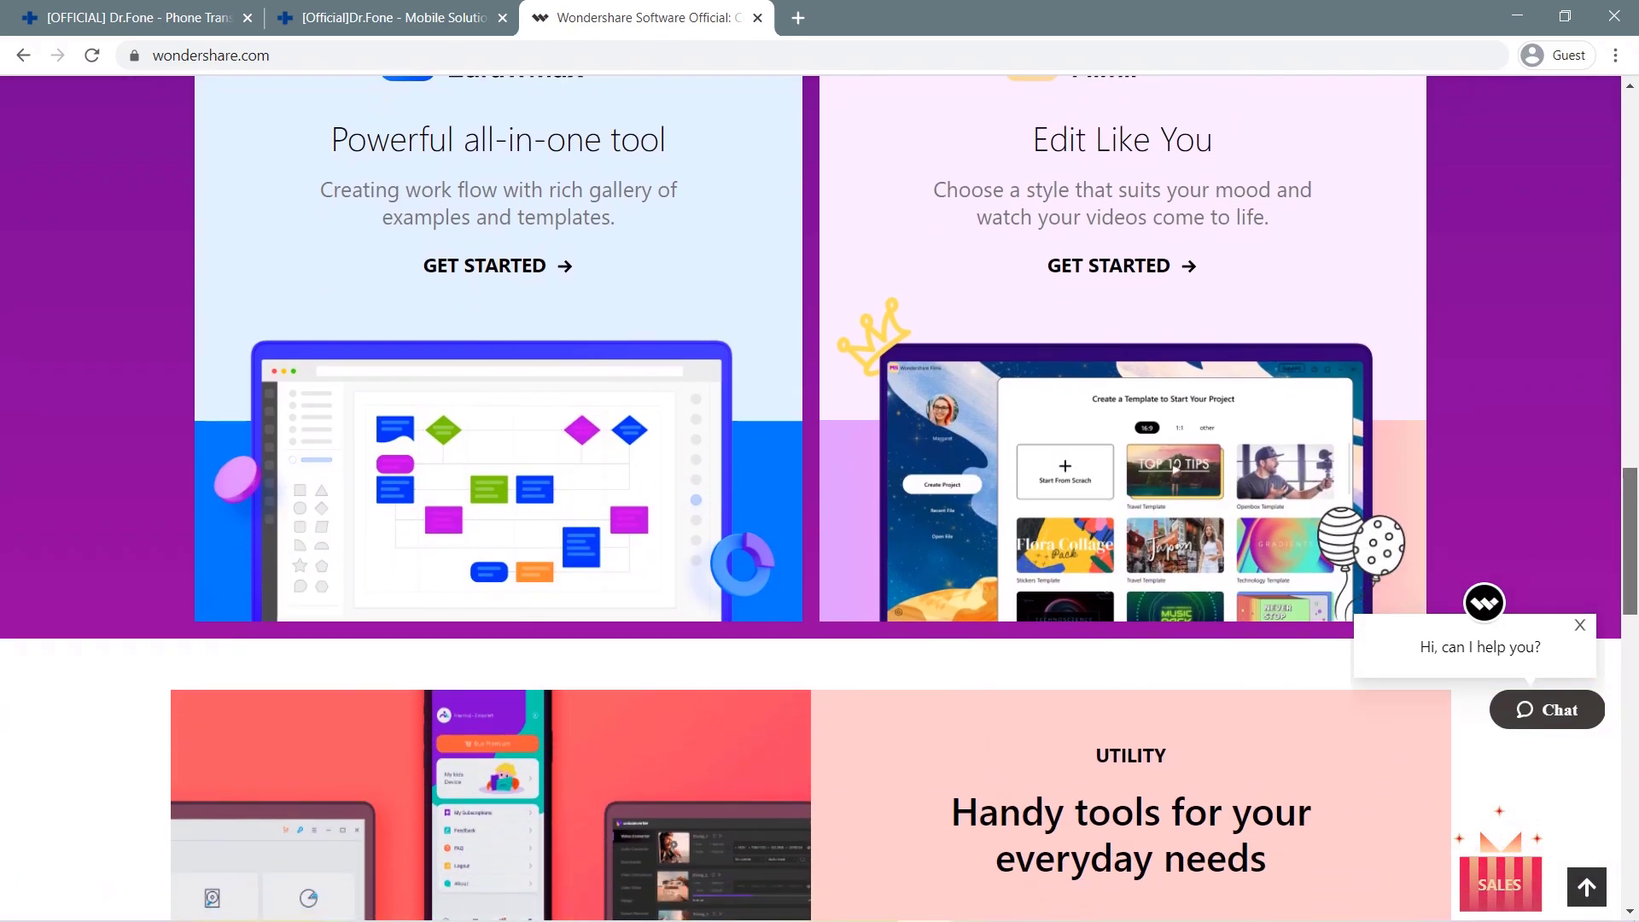
pyautogui.scroll(-4, 820, 495)
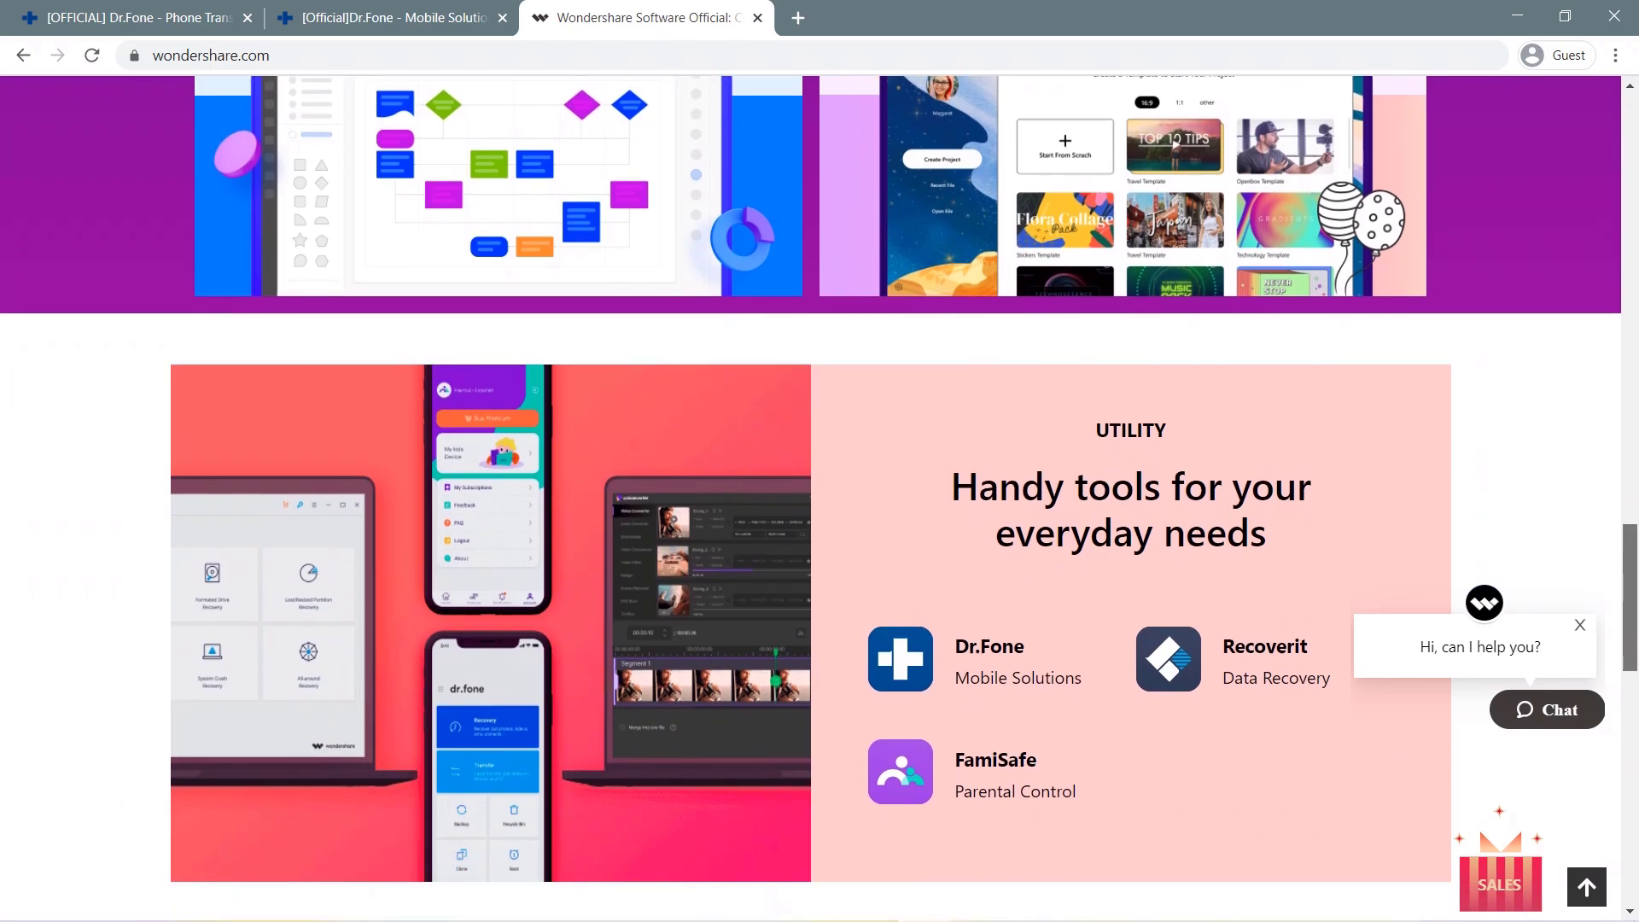
pyautogui.scroll(-4, 820, 495)
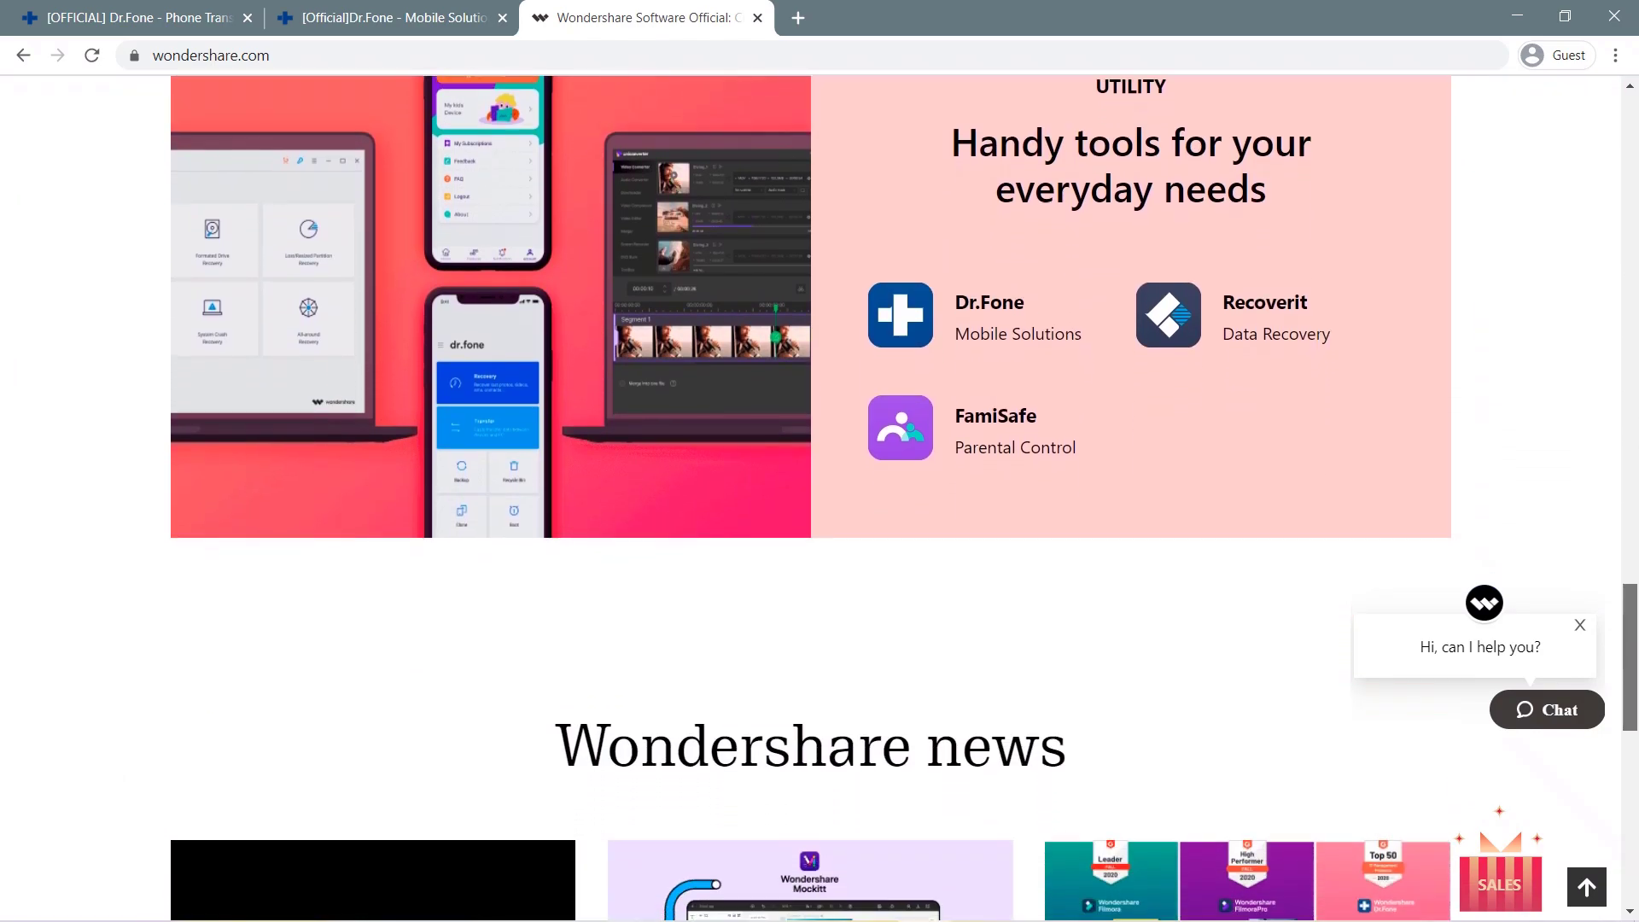
pyautogui.scroll(-1, 820, 495)
pyautogui.scroll(1, 820, 495)
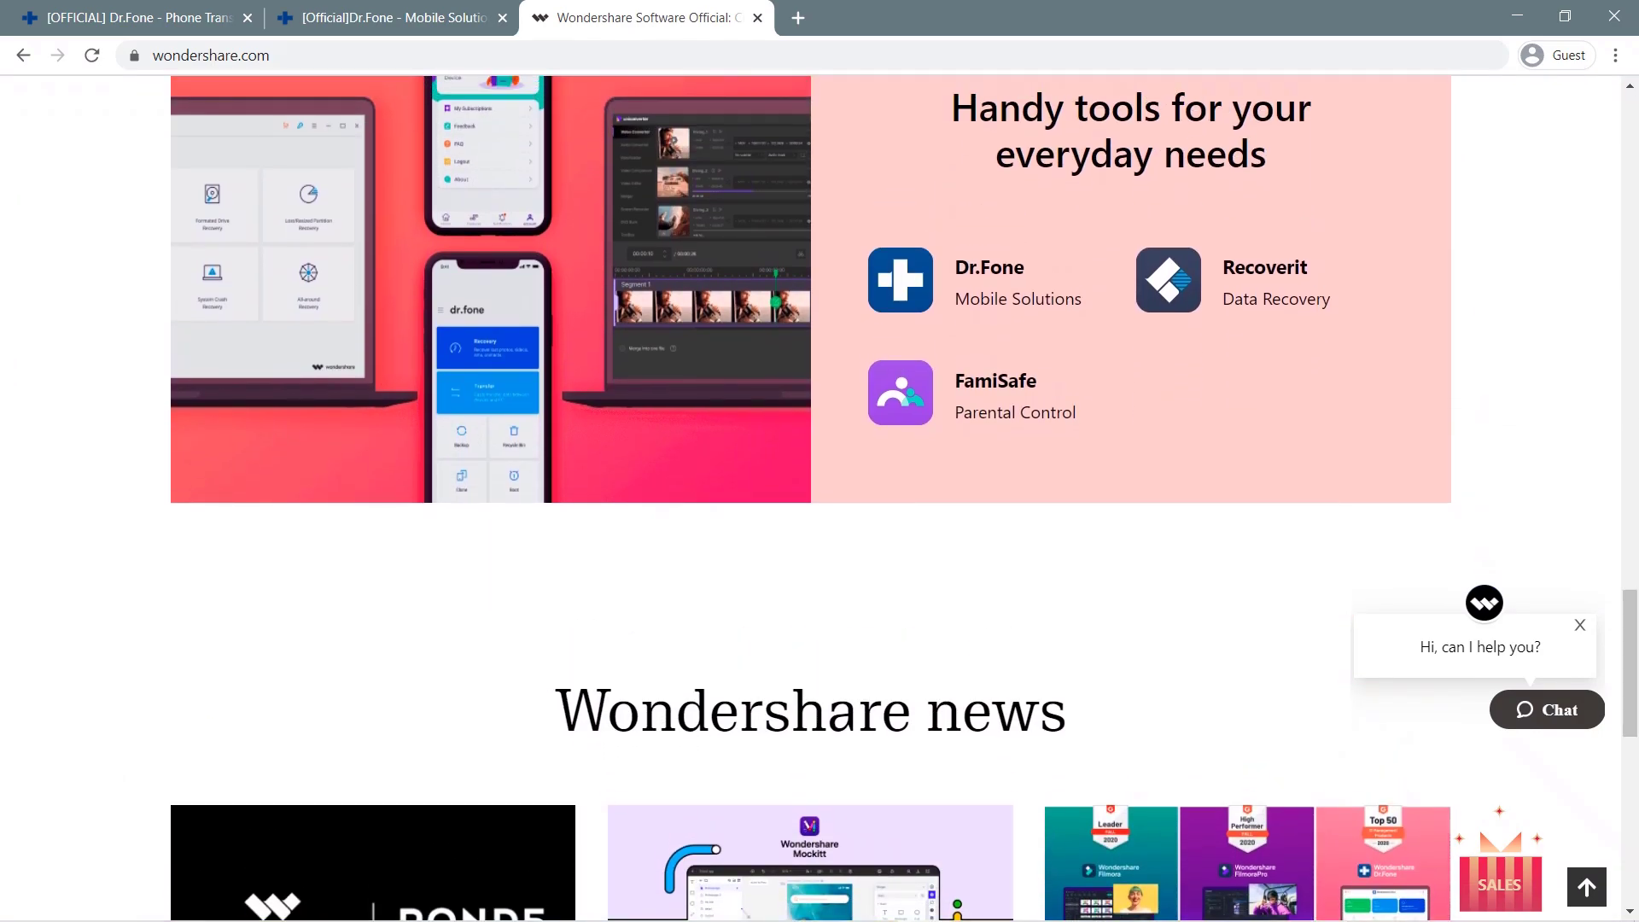
# Switch to the open Dr.Fone website and look through it from the beginning to the Dr.Fone Toolkit section.
pyautogui.click(410, 18)
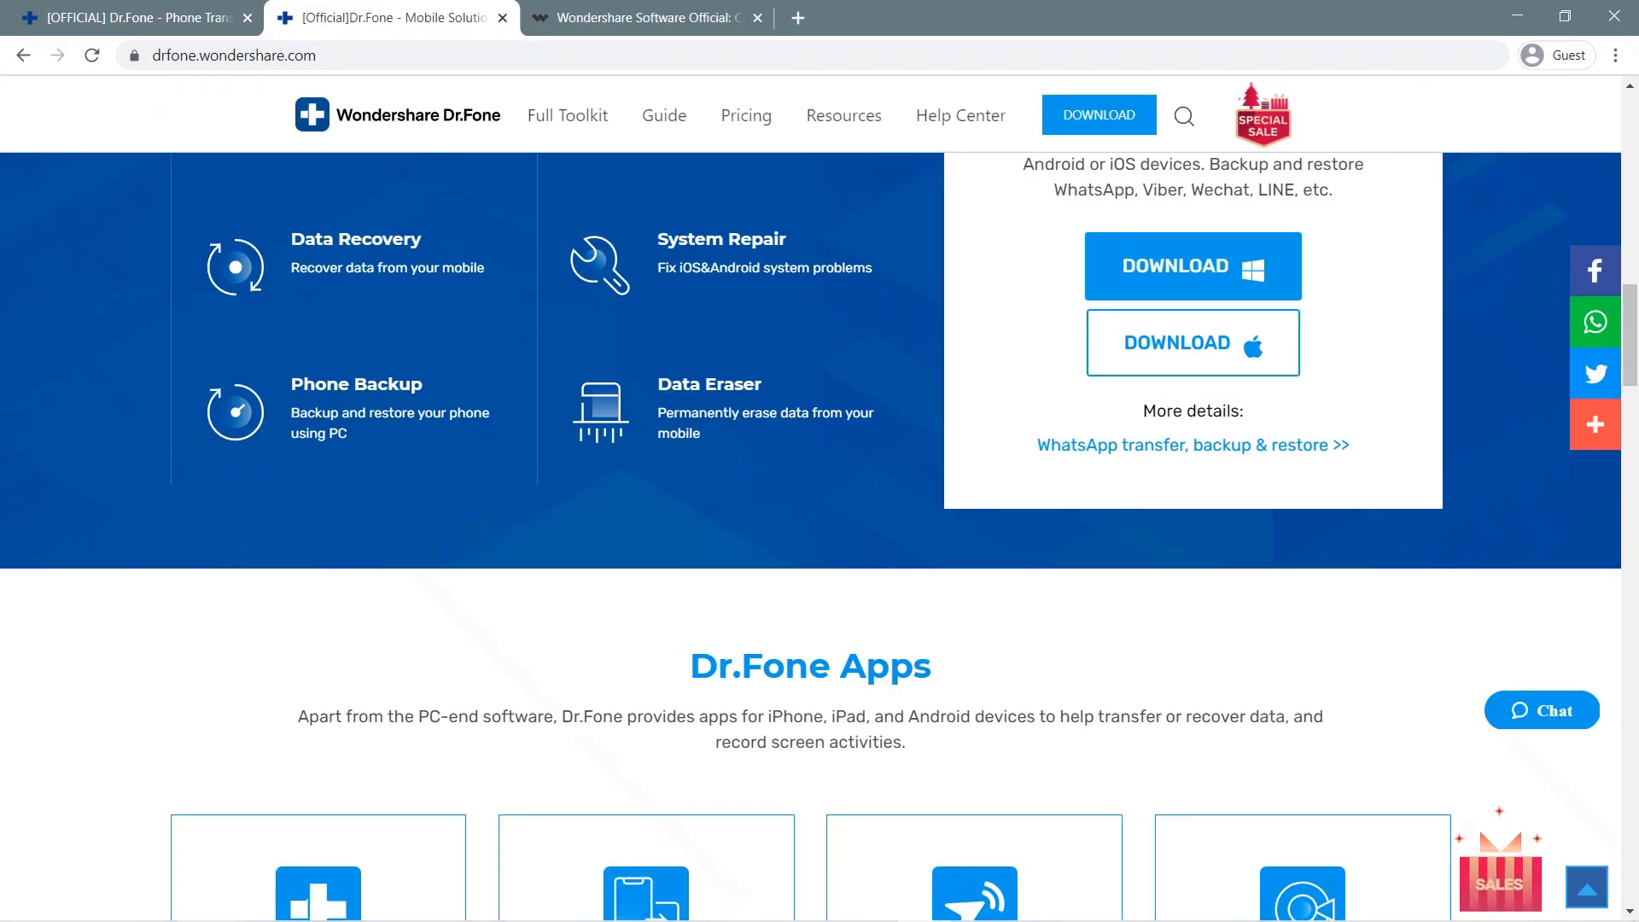
pyautogui.moveTo(1631, 336); pyautogui.dragTo(1631, 143)
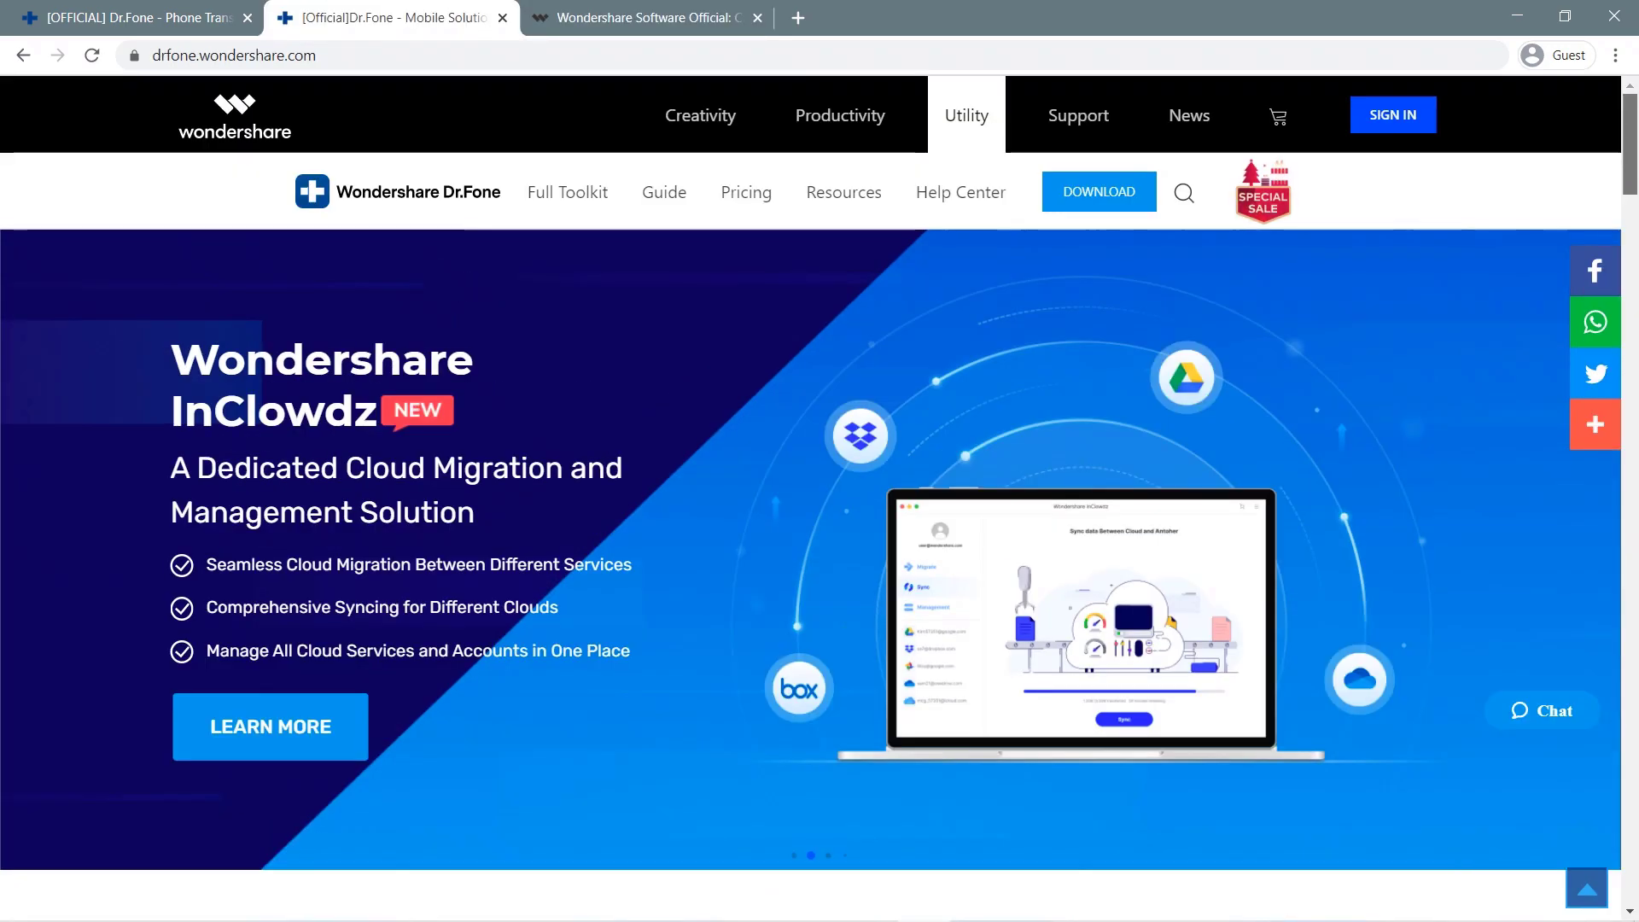
pyautogui.scroll(-8, 820, 495)
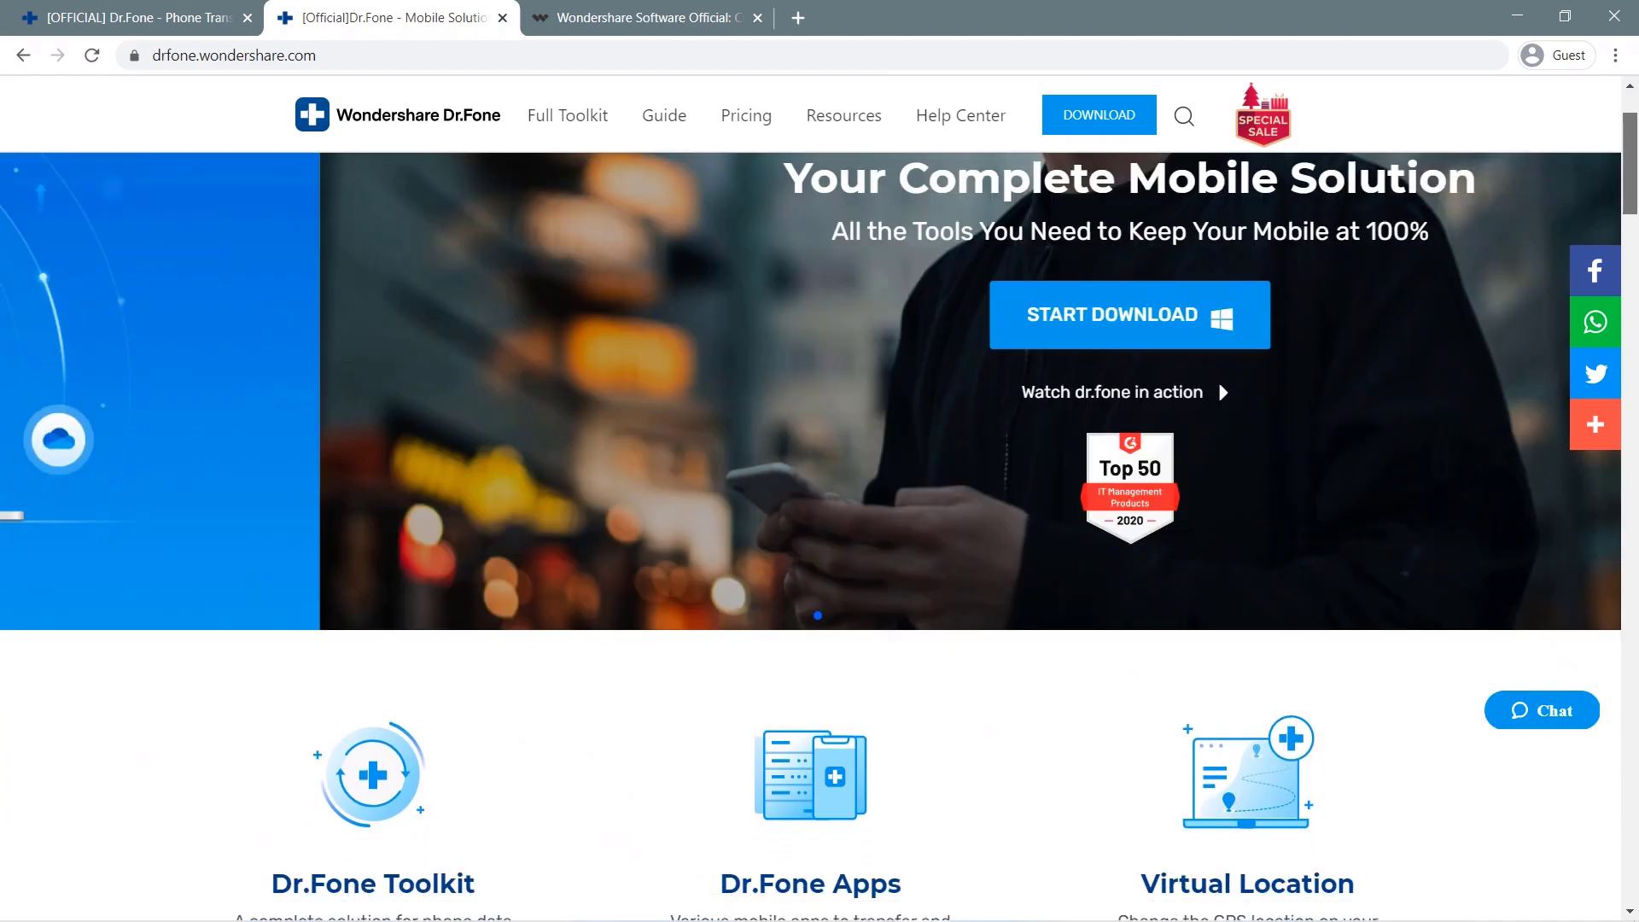
pyautogui.scroll(-1, 820, 495)
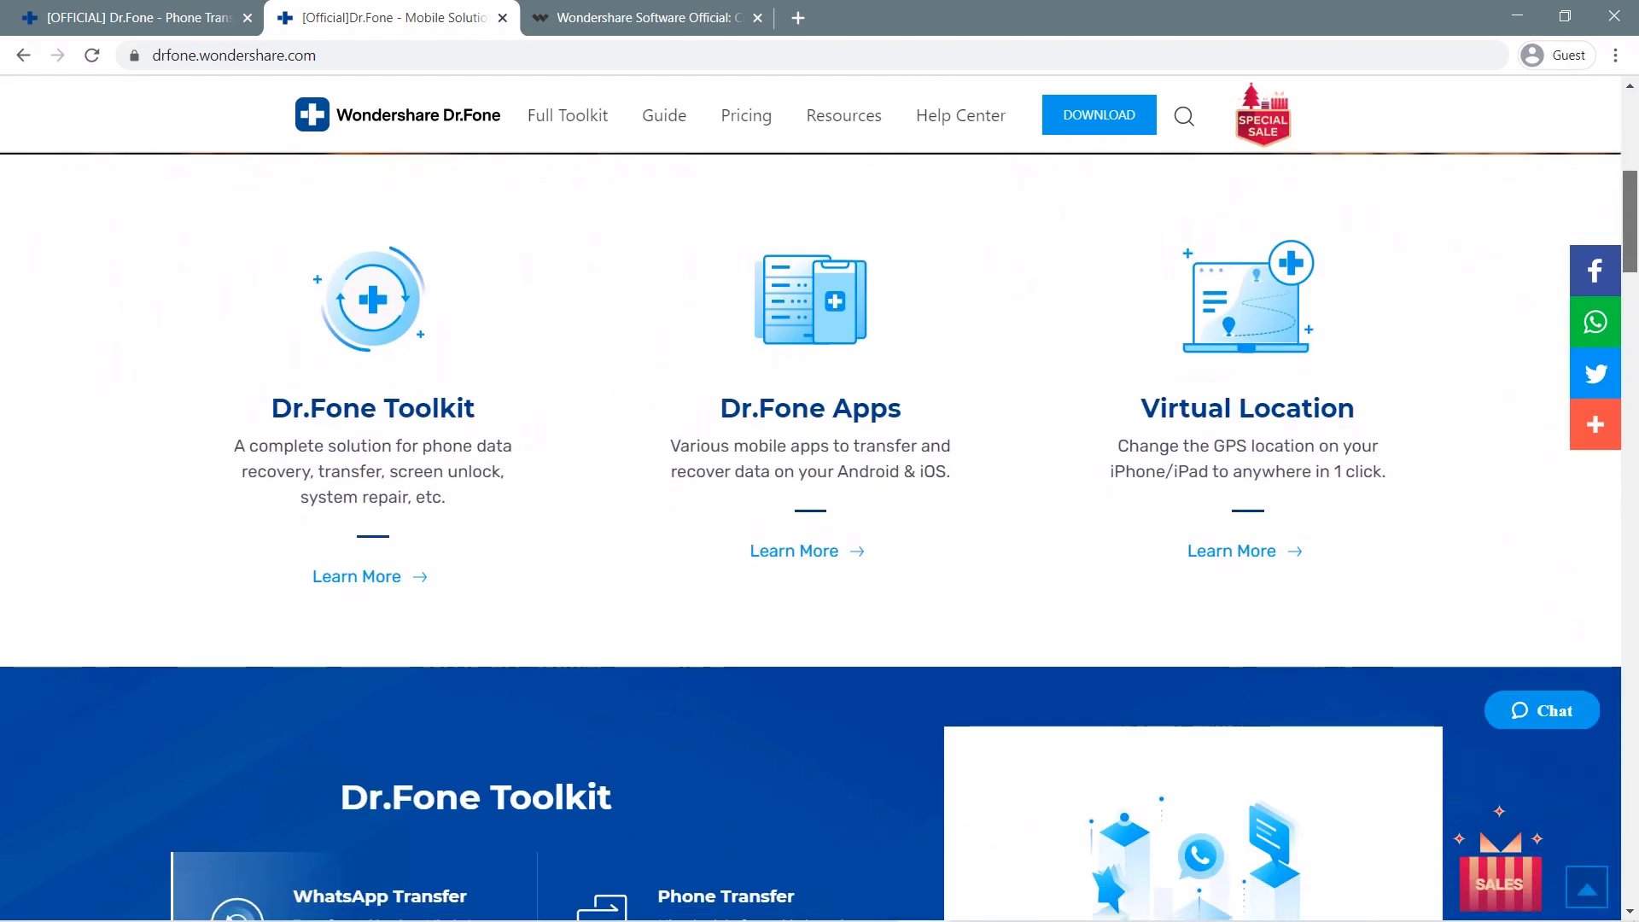
pyautogui.scroll(-5, 820, 495)
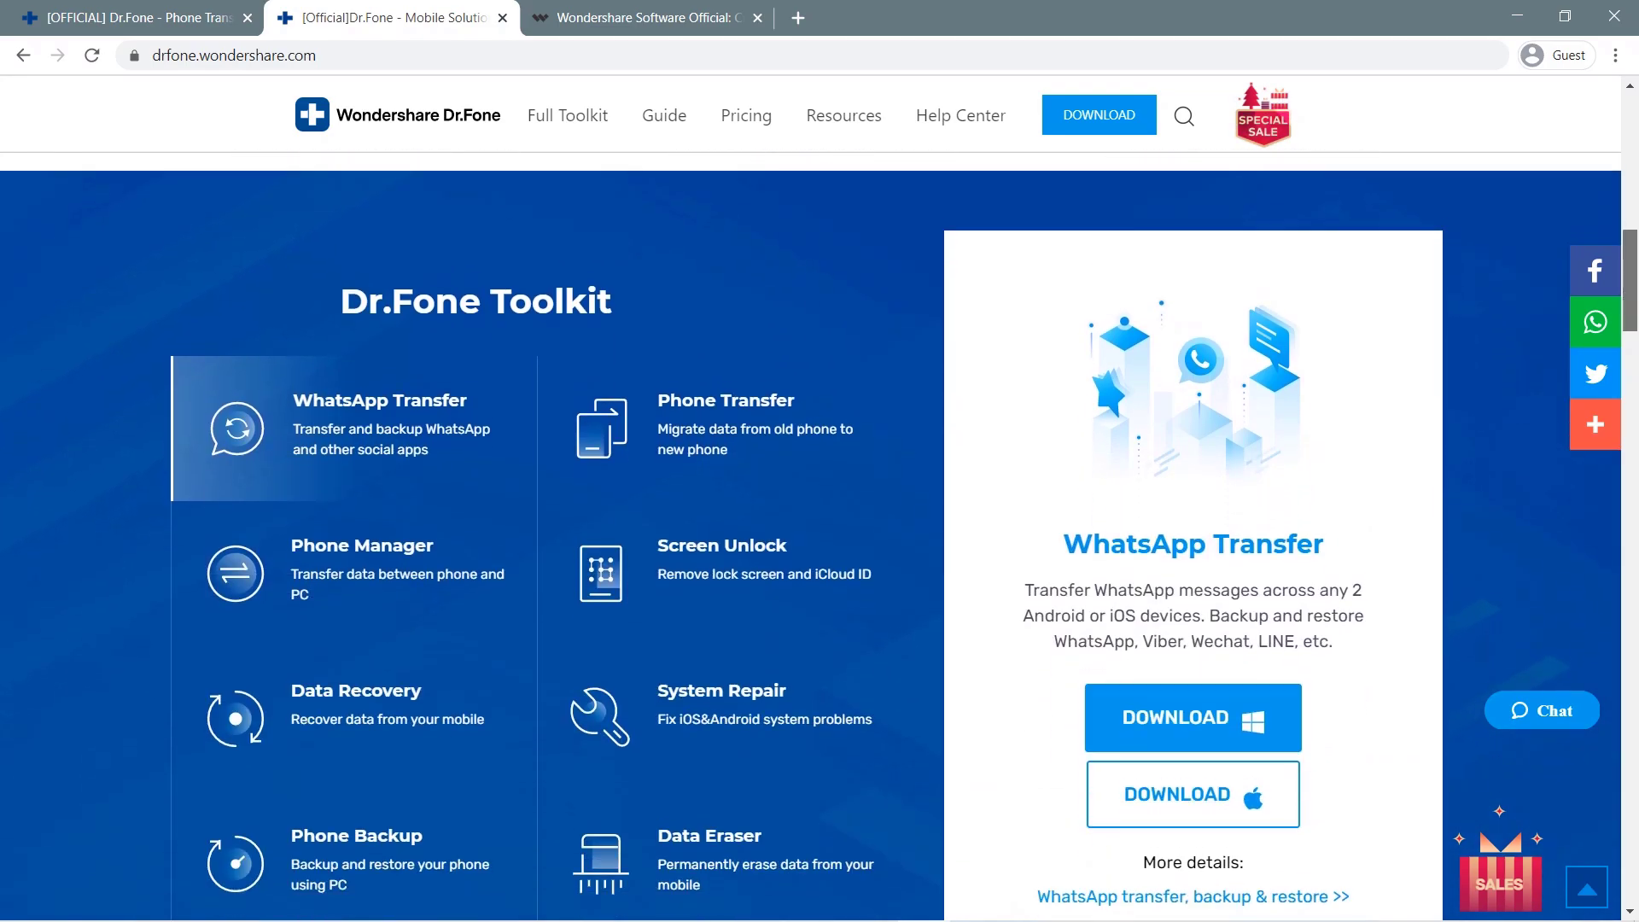
pyautogui.moveTo(1630, 280); pyautogui.dragTo(1630, 287)
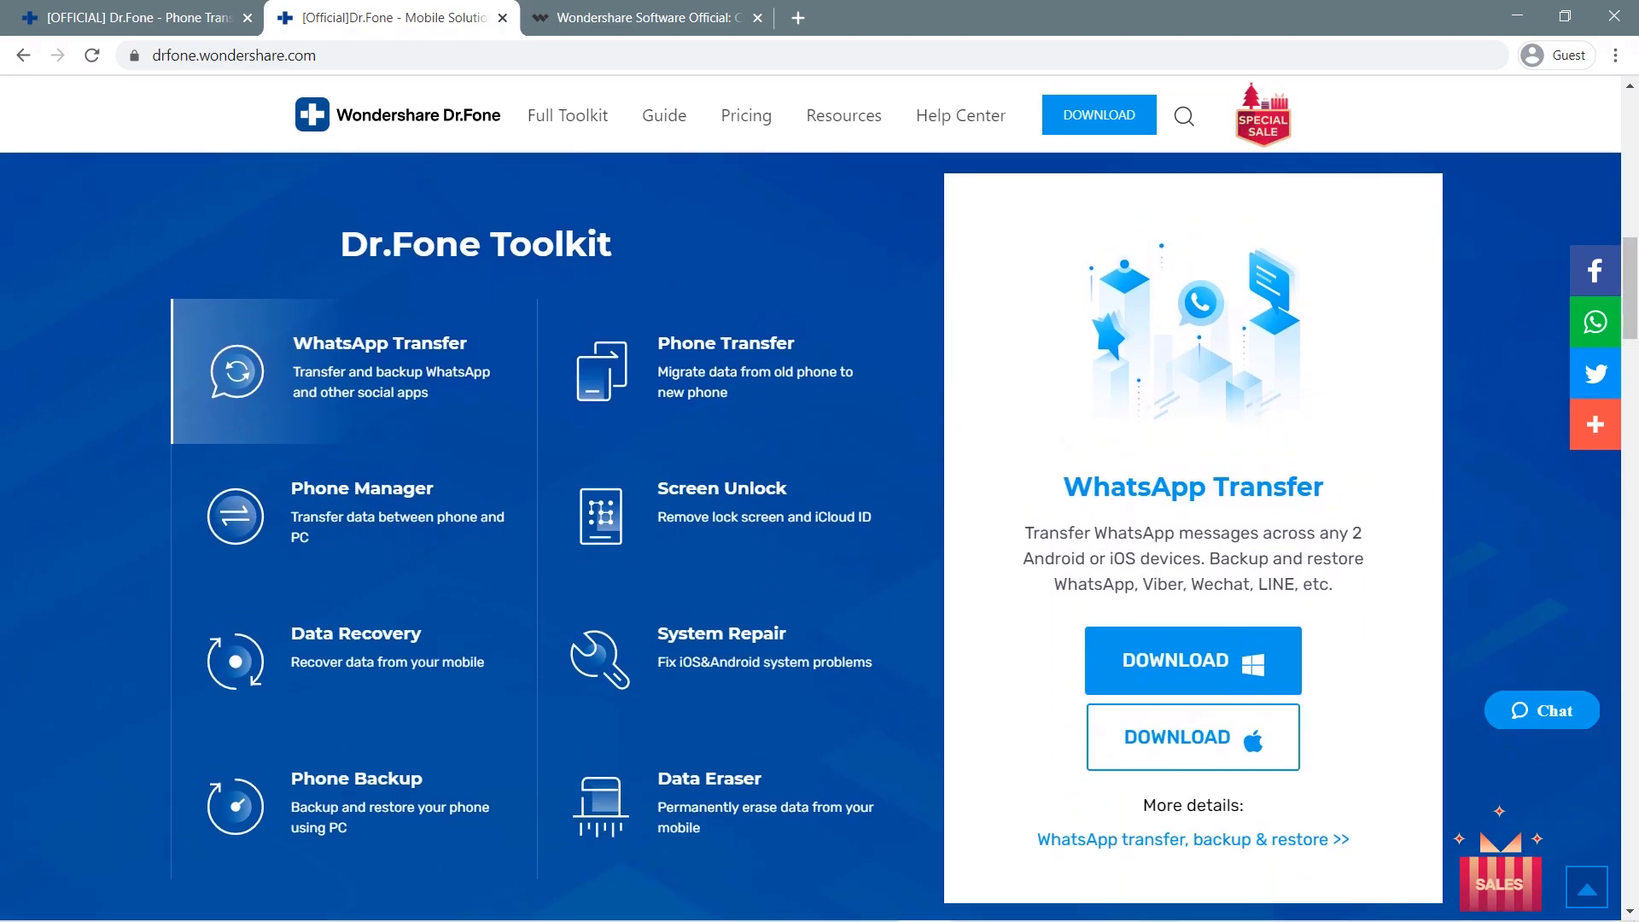
# Preview the descriptions of the Dr.Fone Toolkit tools, including Phone Manager, System Repair, Phone Backup, WhatsApp Transfer, Screen Unlock and Phone Transfer.
pyautogui.click(363, 516)
pyautogui.click(725, 373)
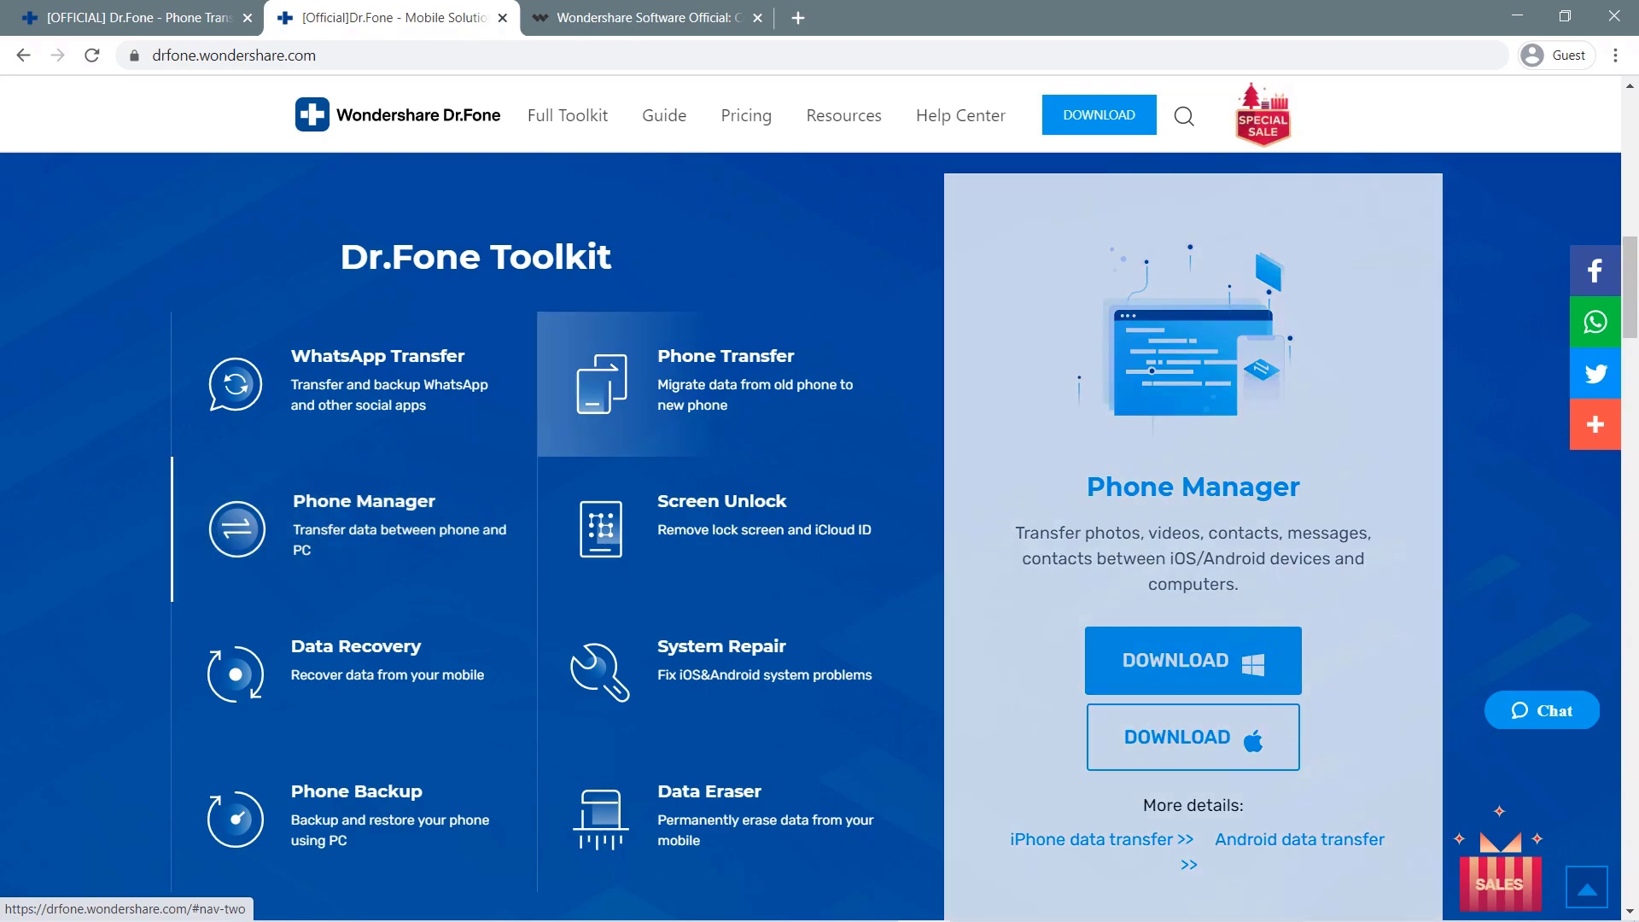
pyautogui.moveTo(724, 504)
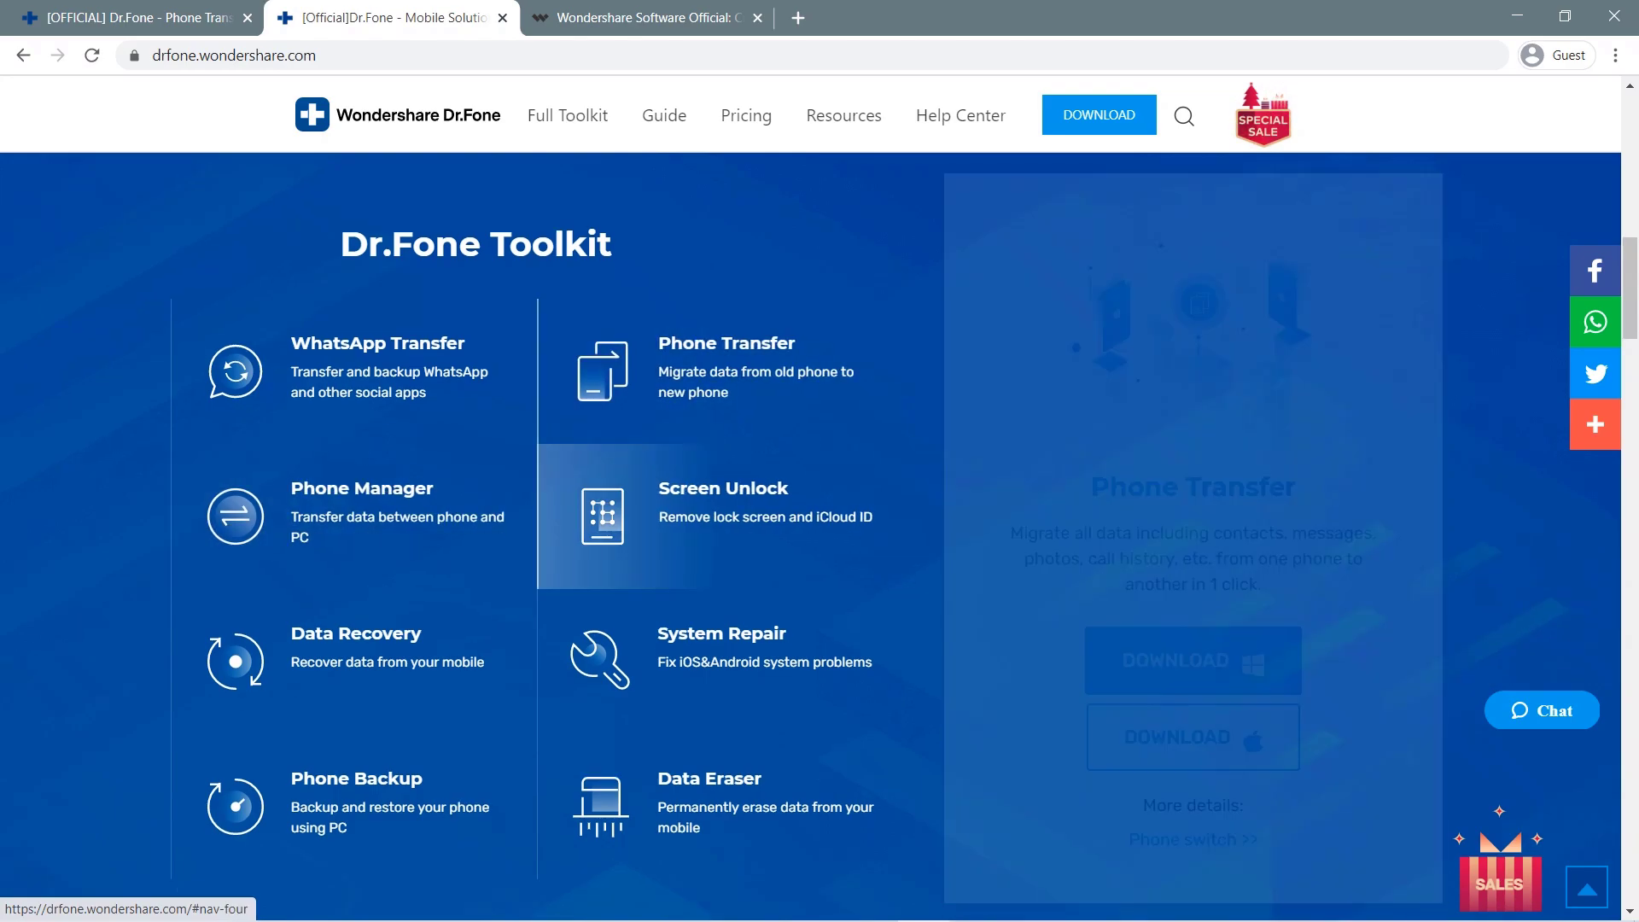
pyautogui.scroll(-1, 708, 666)
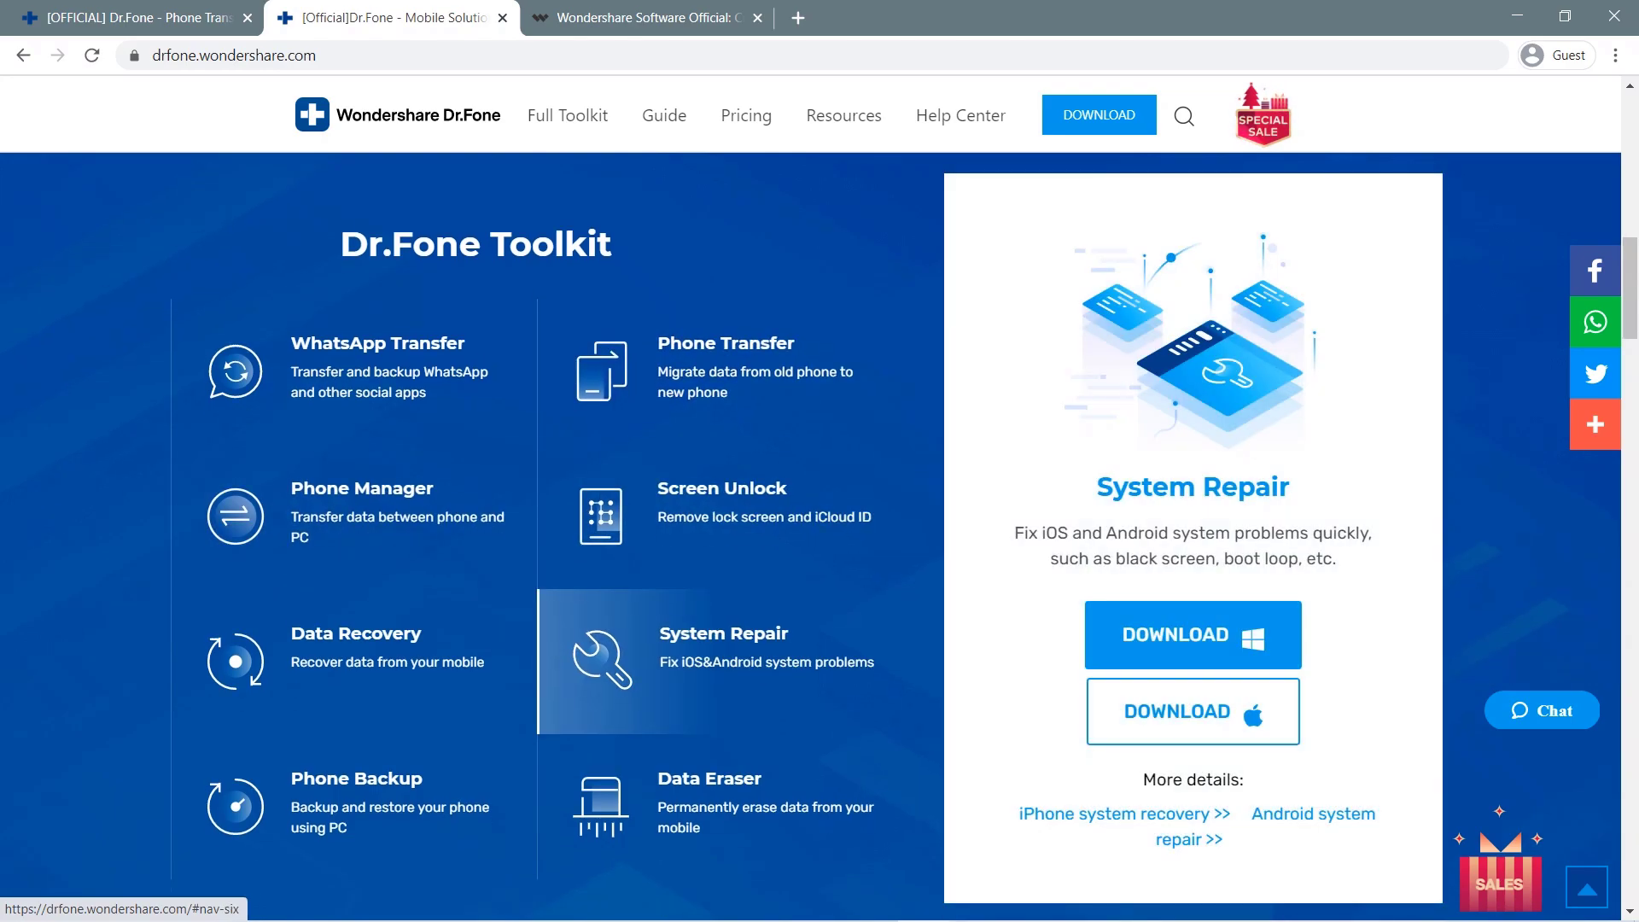
pyautogui.moveTo(709, 790)
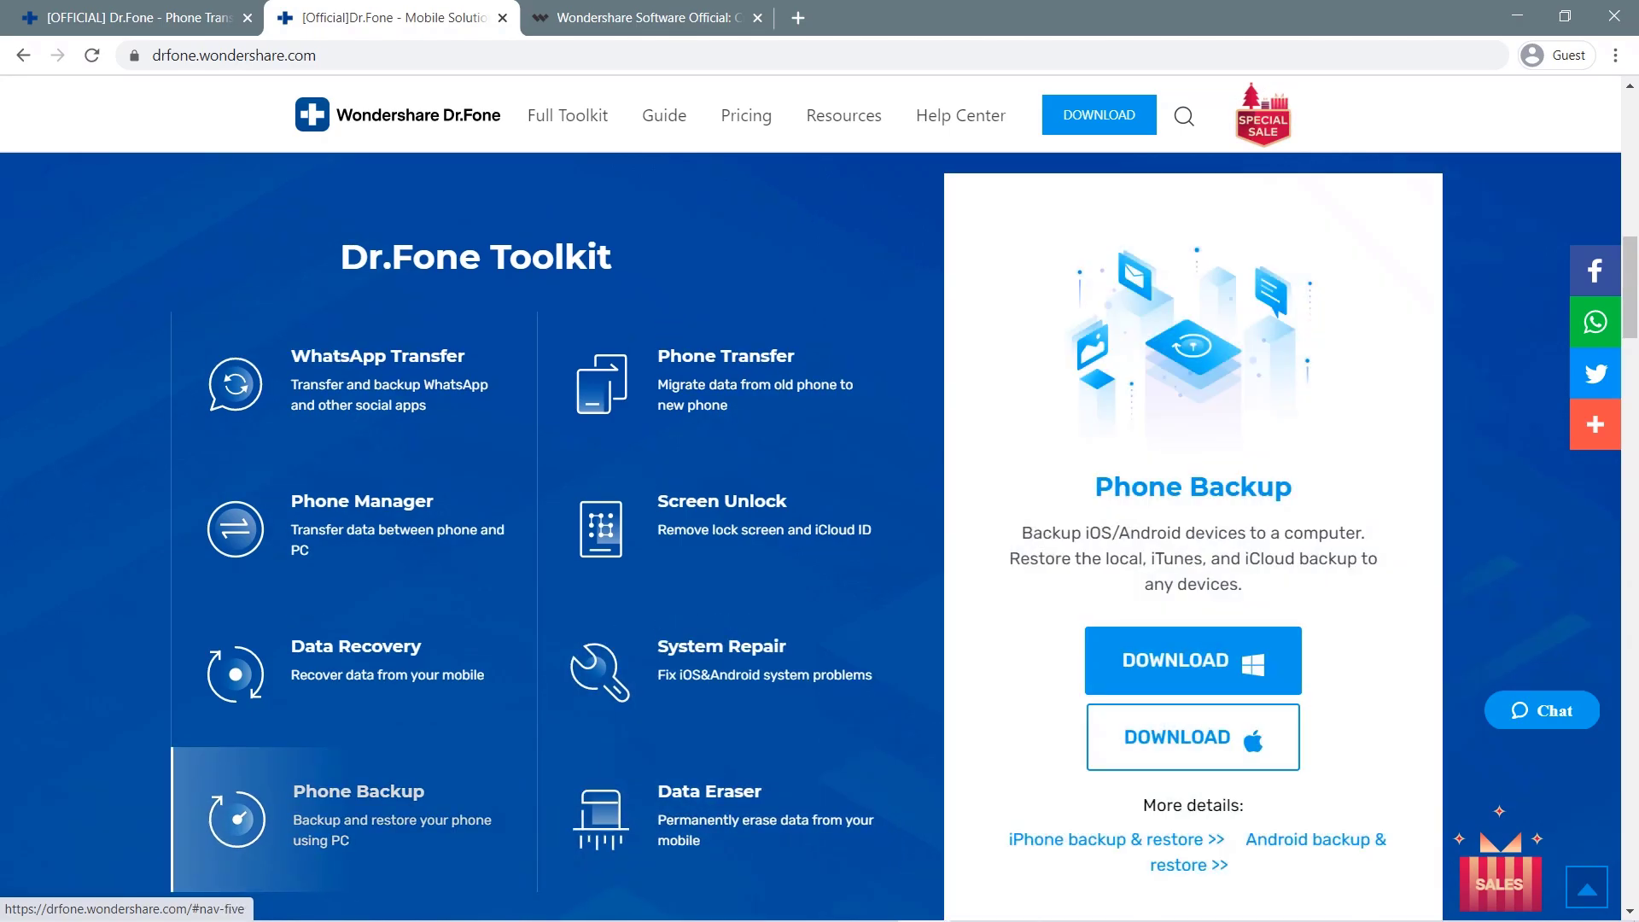
pyautogui.moveTo(359, 670)
pyautogui.moveTo(375, 376)
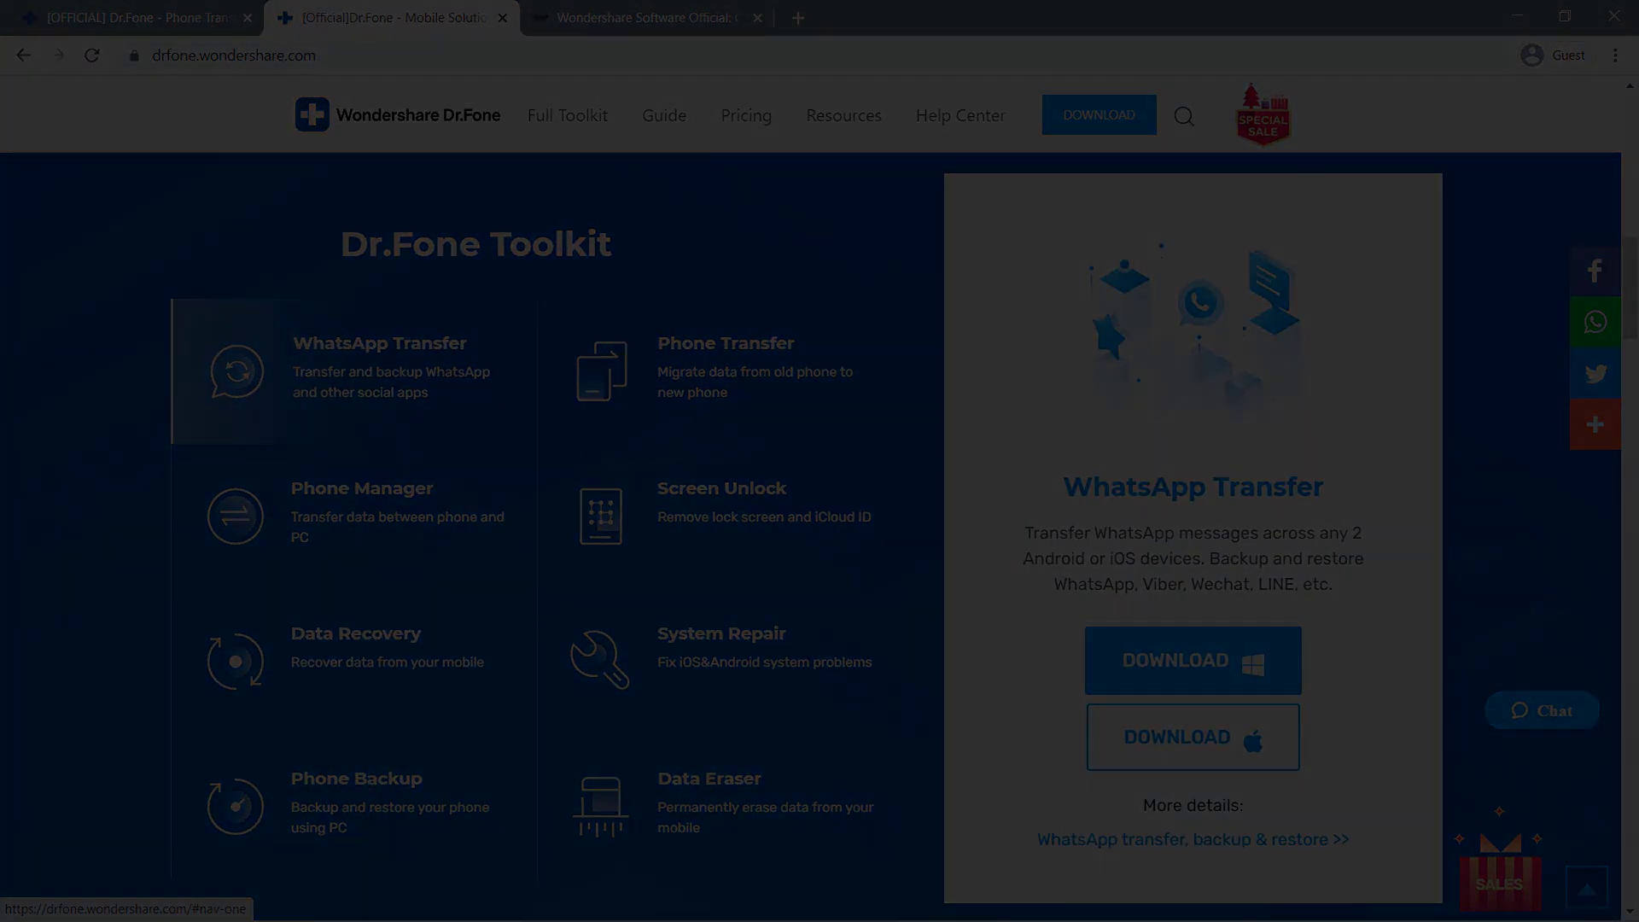
pyautogui.moveTo(722, 518)
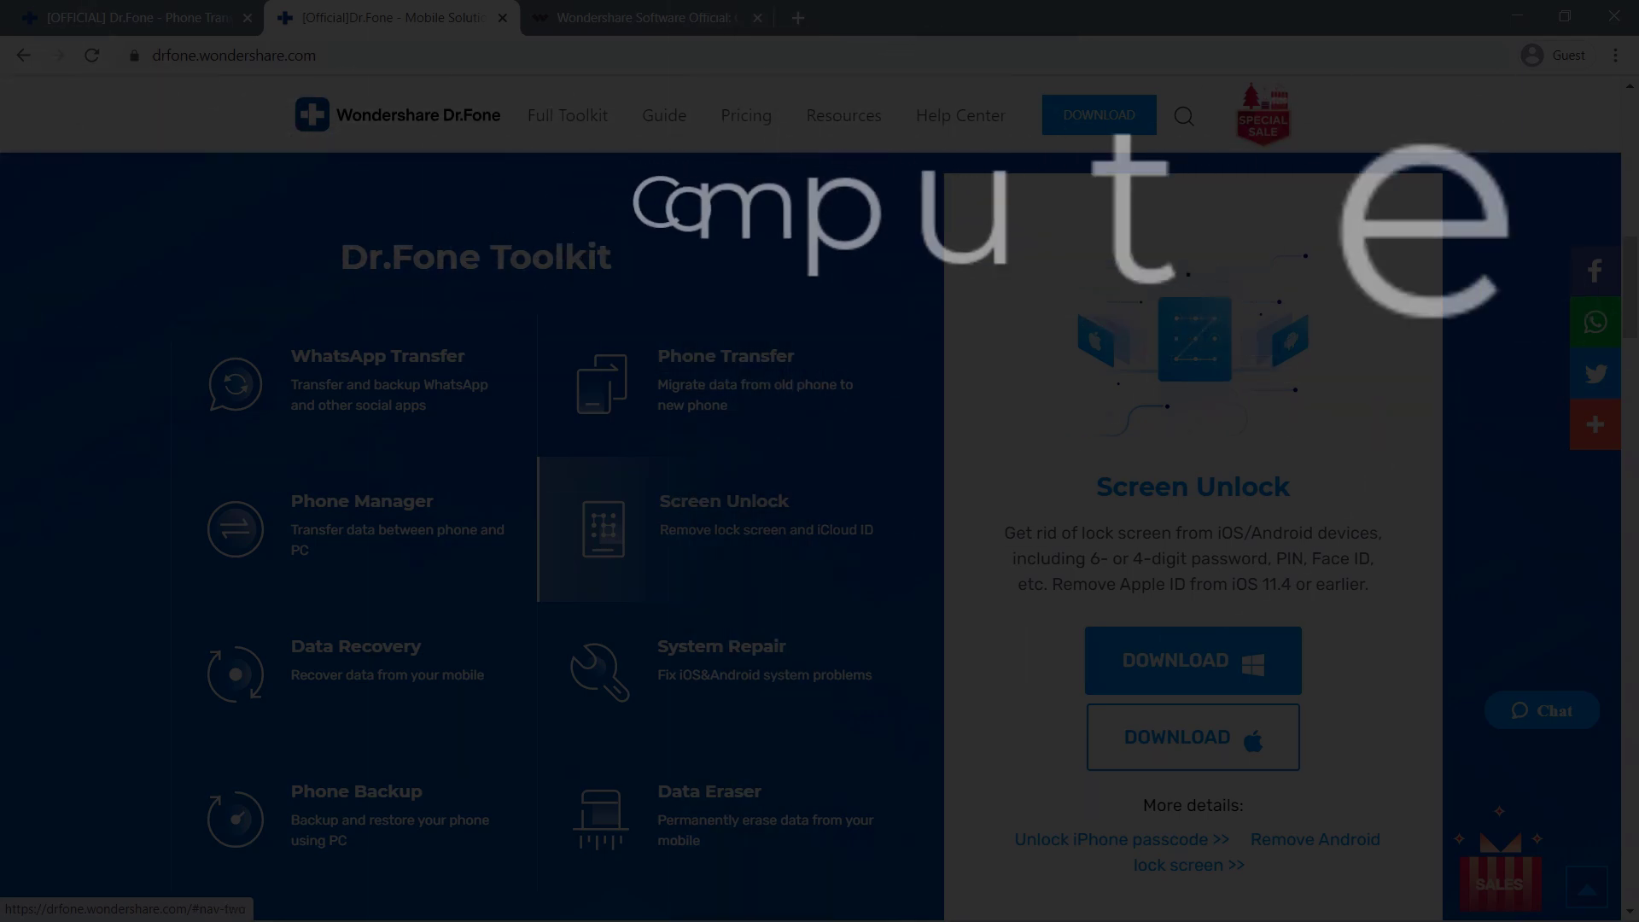
pyautogui.moveTo(725, 376)
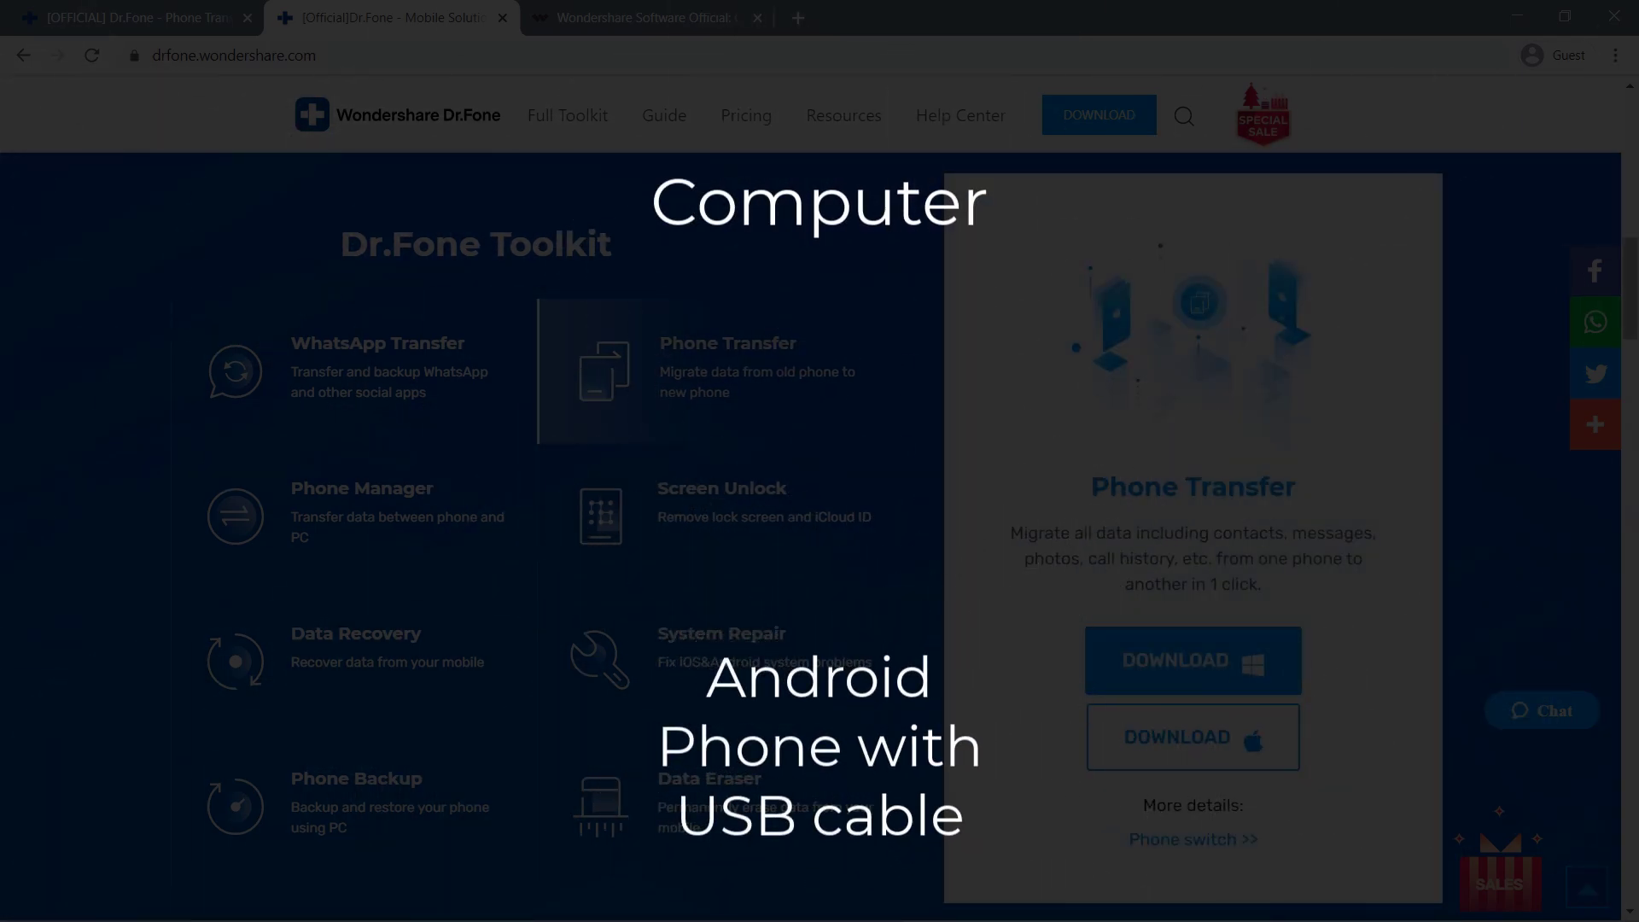
# Examine the rest of the Dr.Fone page, from the mobile apps to the usage figures and reviews, and switch to the Phone Transfer page.
pyautogui.scroll(-3, 819, 512)
pyautogui.scroll(-6, 819, 512)
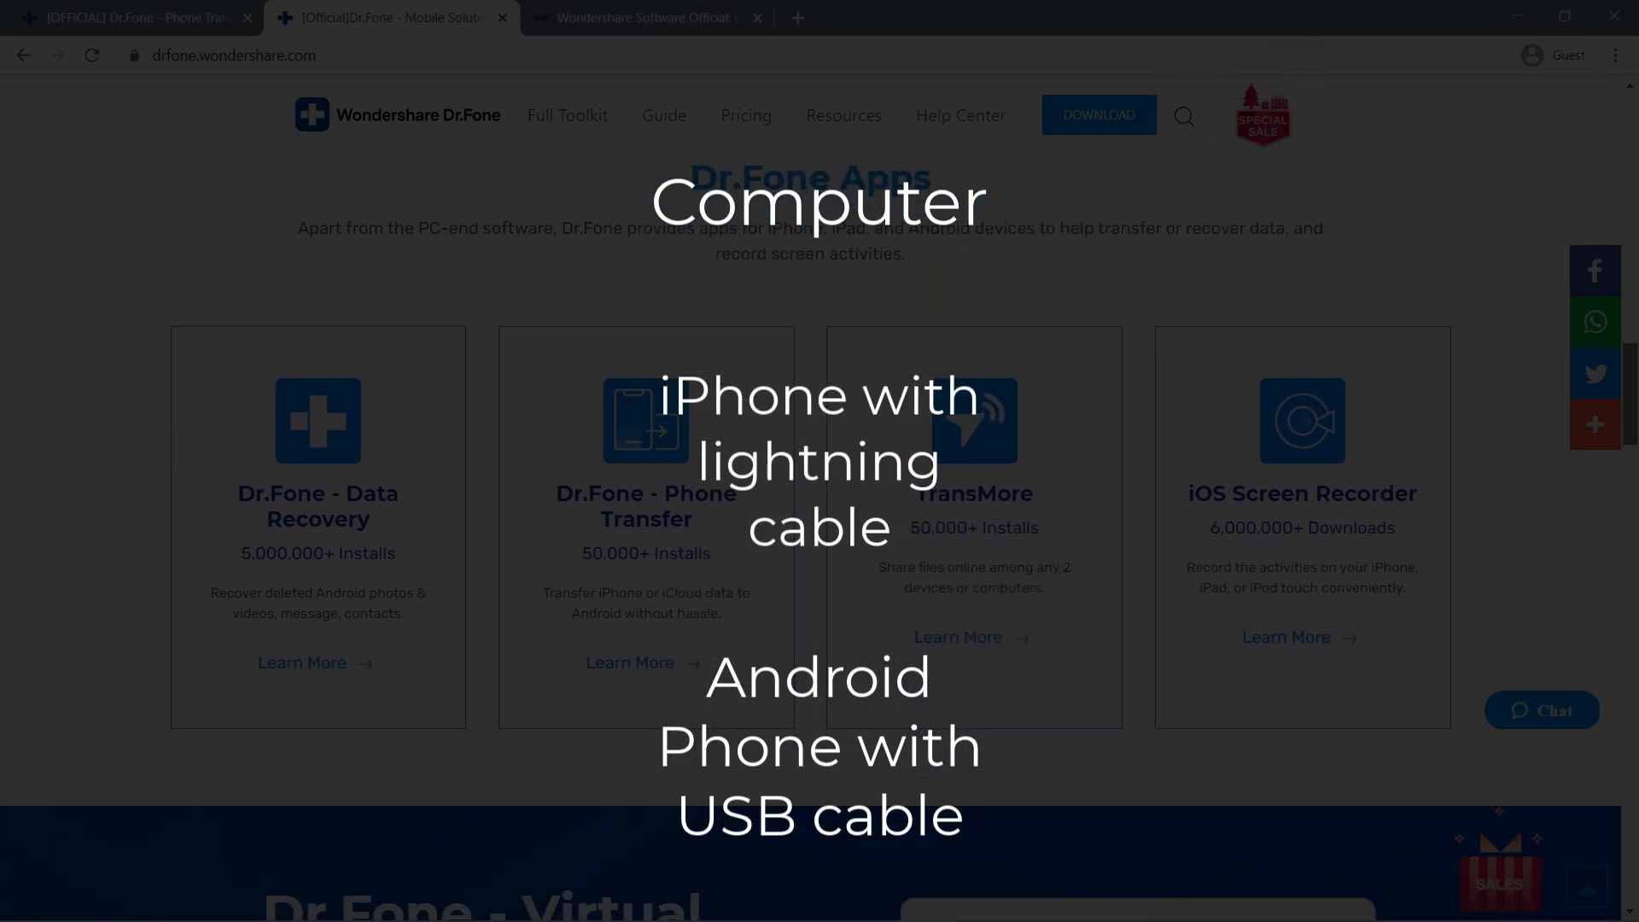
pyautogui.scroll(-11, 819, 513)
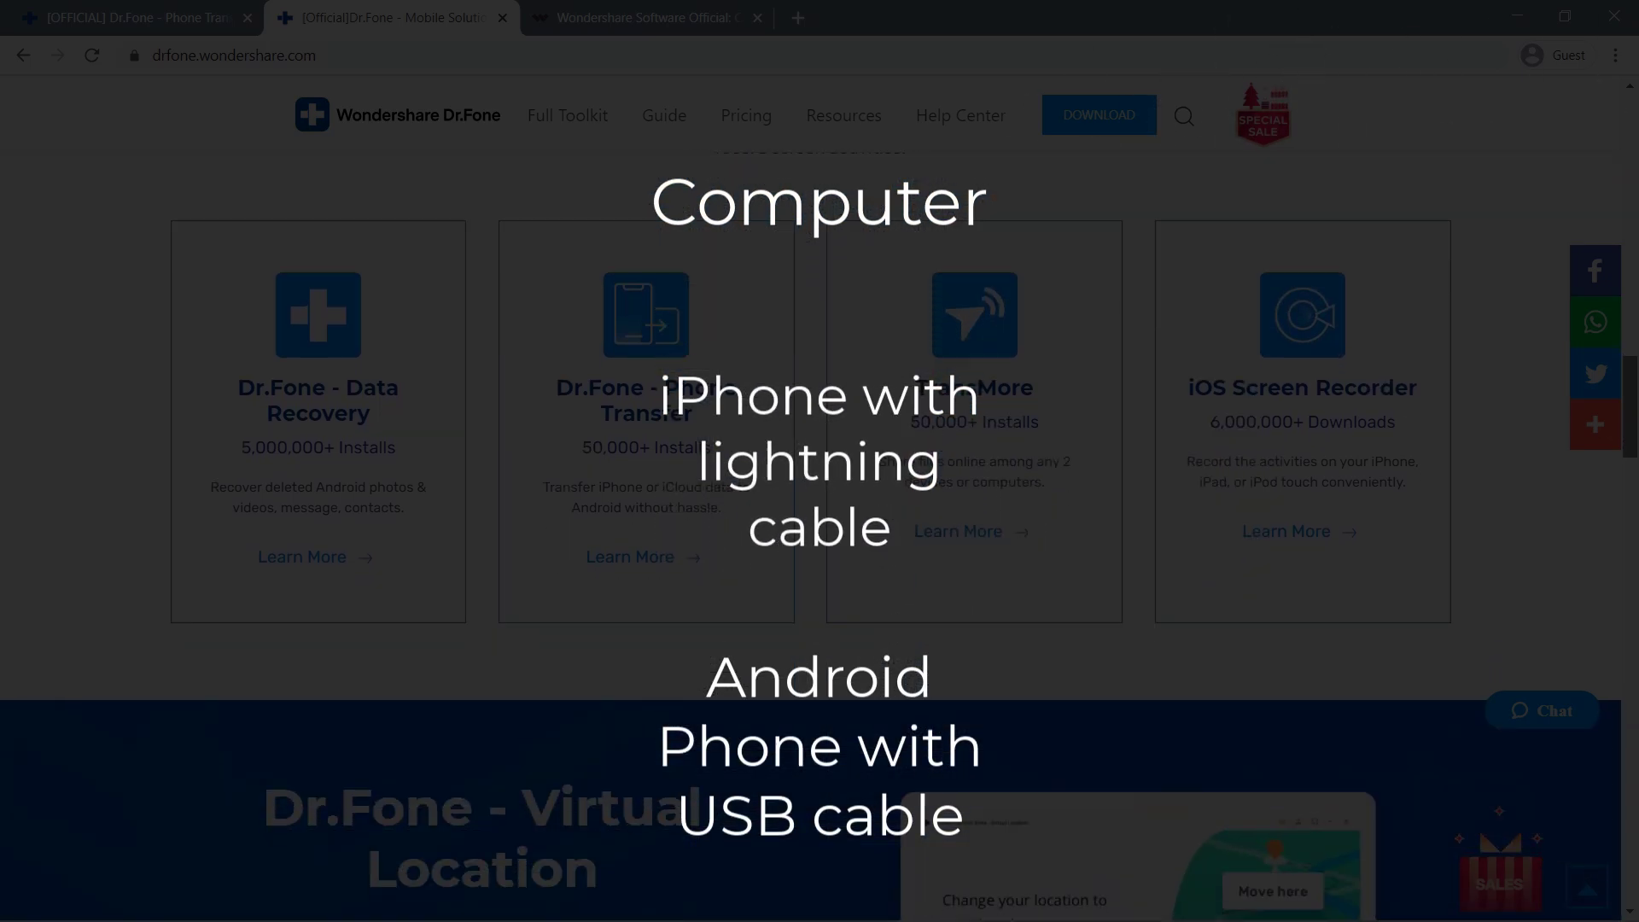
pyautogui.scroll(-6, 820, 512)
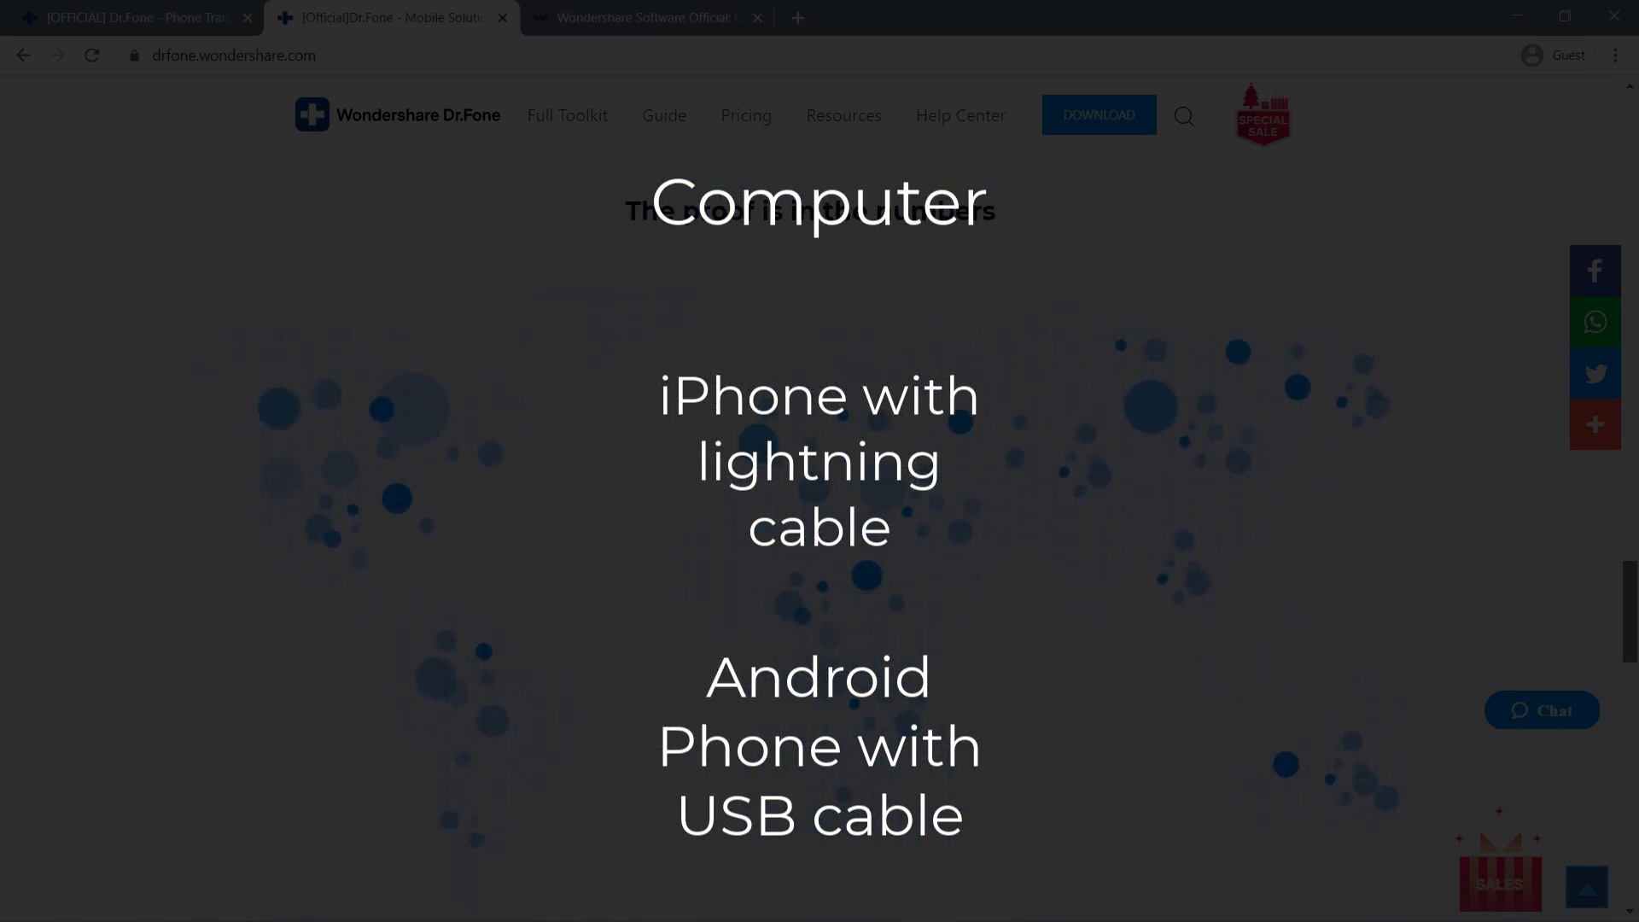
pyautogui.scroll(-5, 819, 512)
pyautogui.scroll(-2, 820, 512)
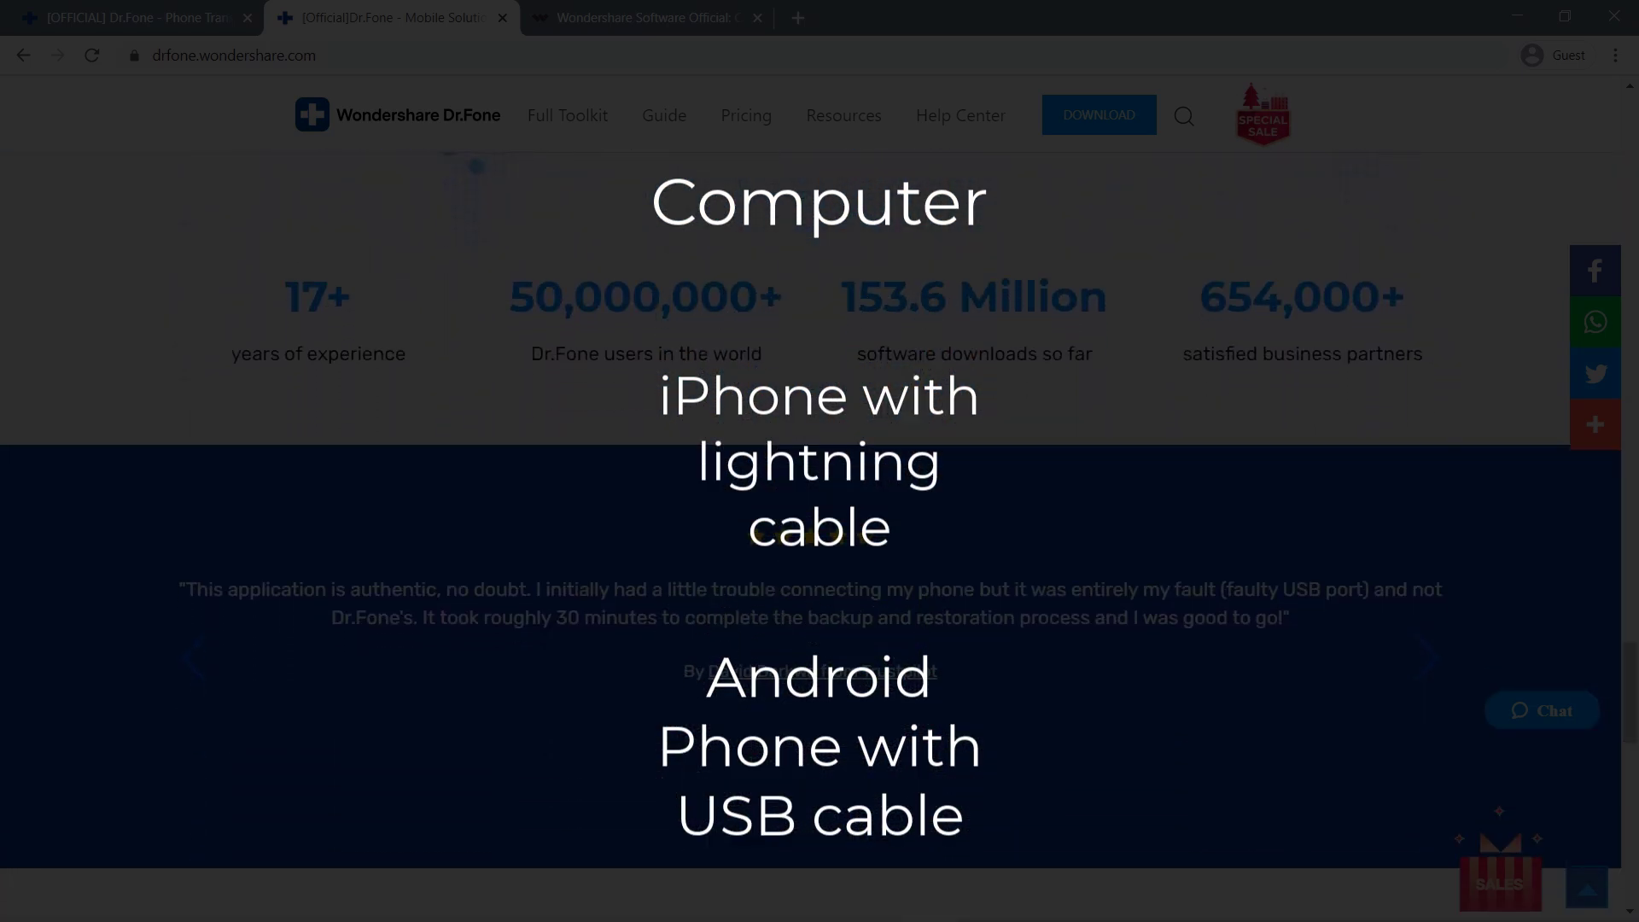
pyautogui.hotkey('ctrl', 'shift', 'Tab')
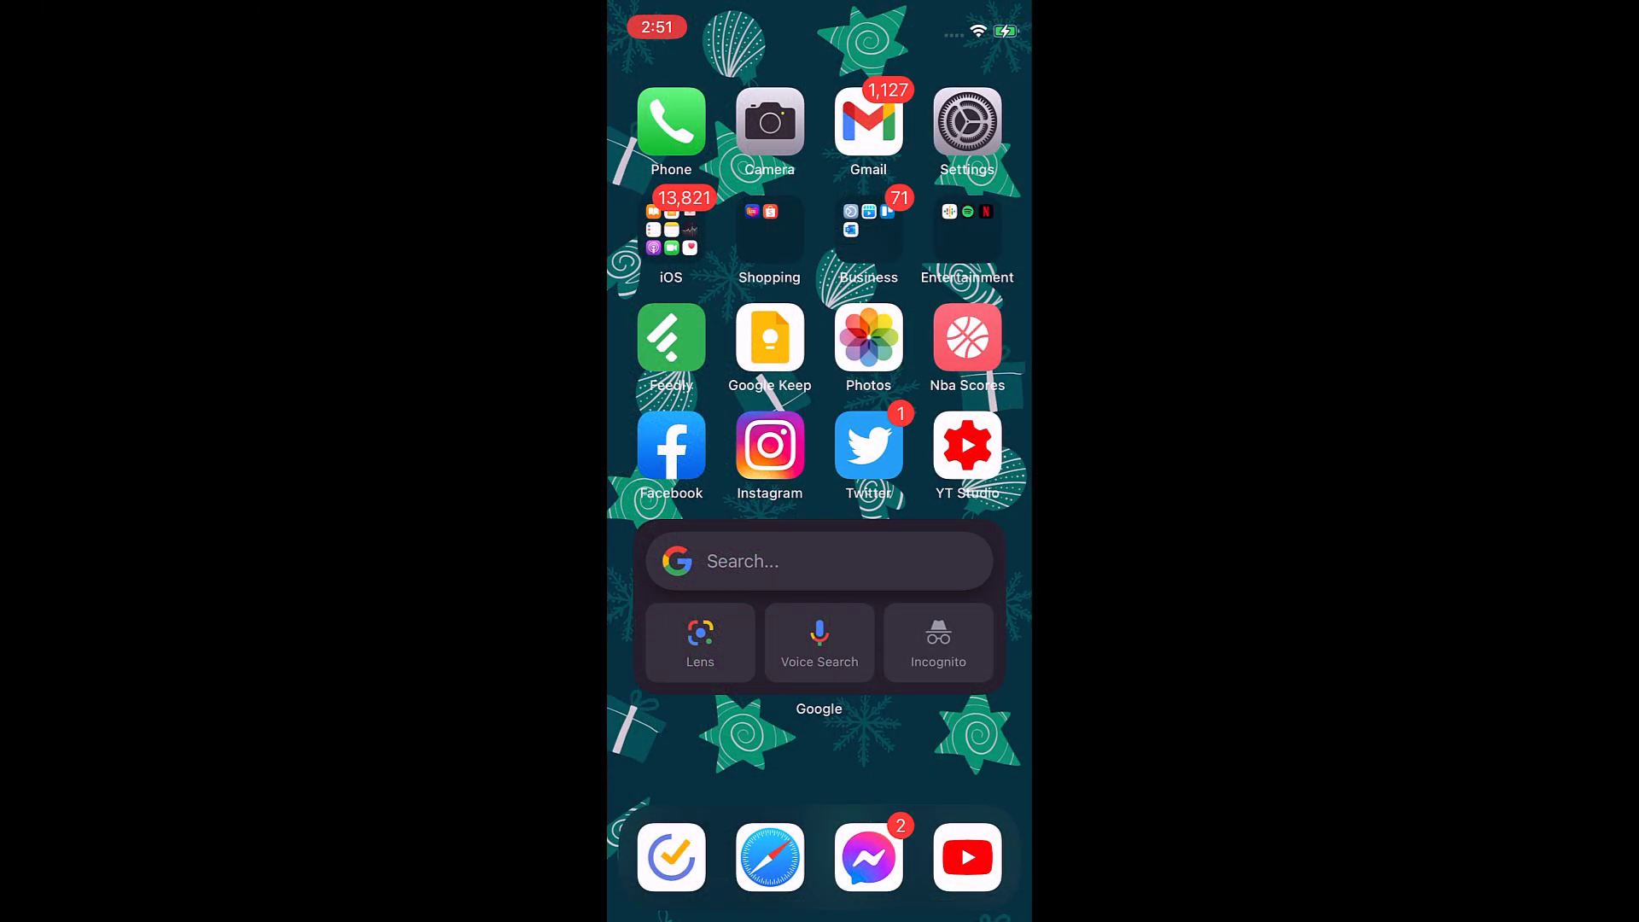
# Check the Find My iPhone setting under the Apple ID's Find My options in the iPhone's Settings app.
pyautogui.click(966, 128)
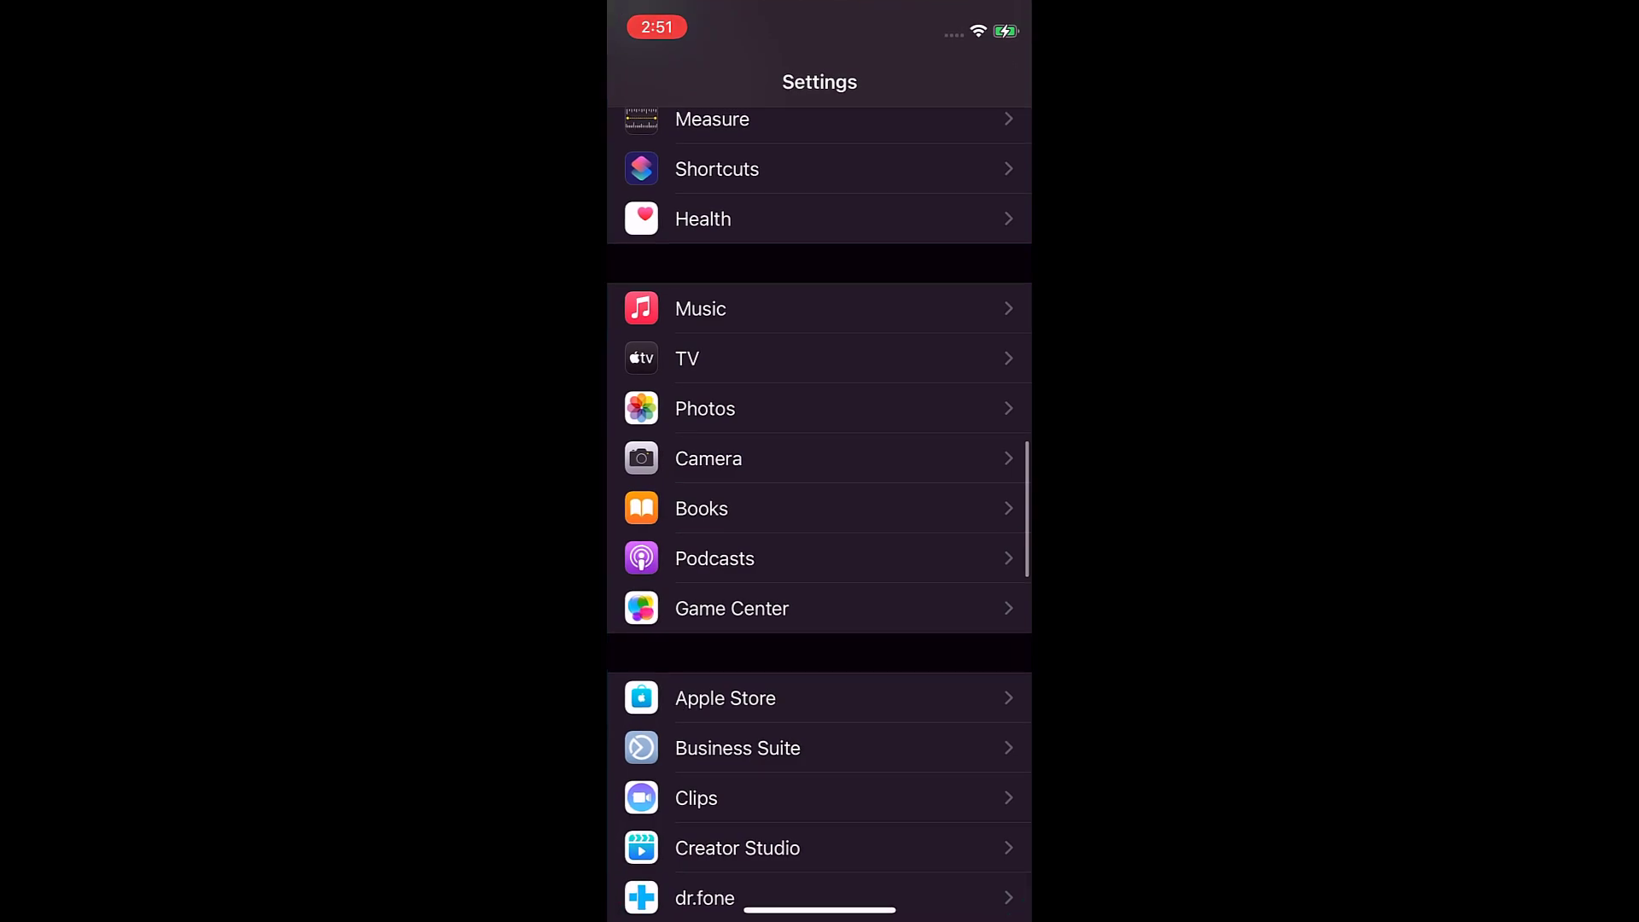
pyautogui.scroll(20, 819, 512)
pyautogui.click(781, 273)
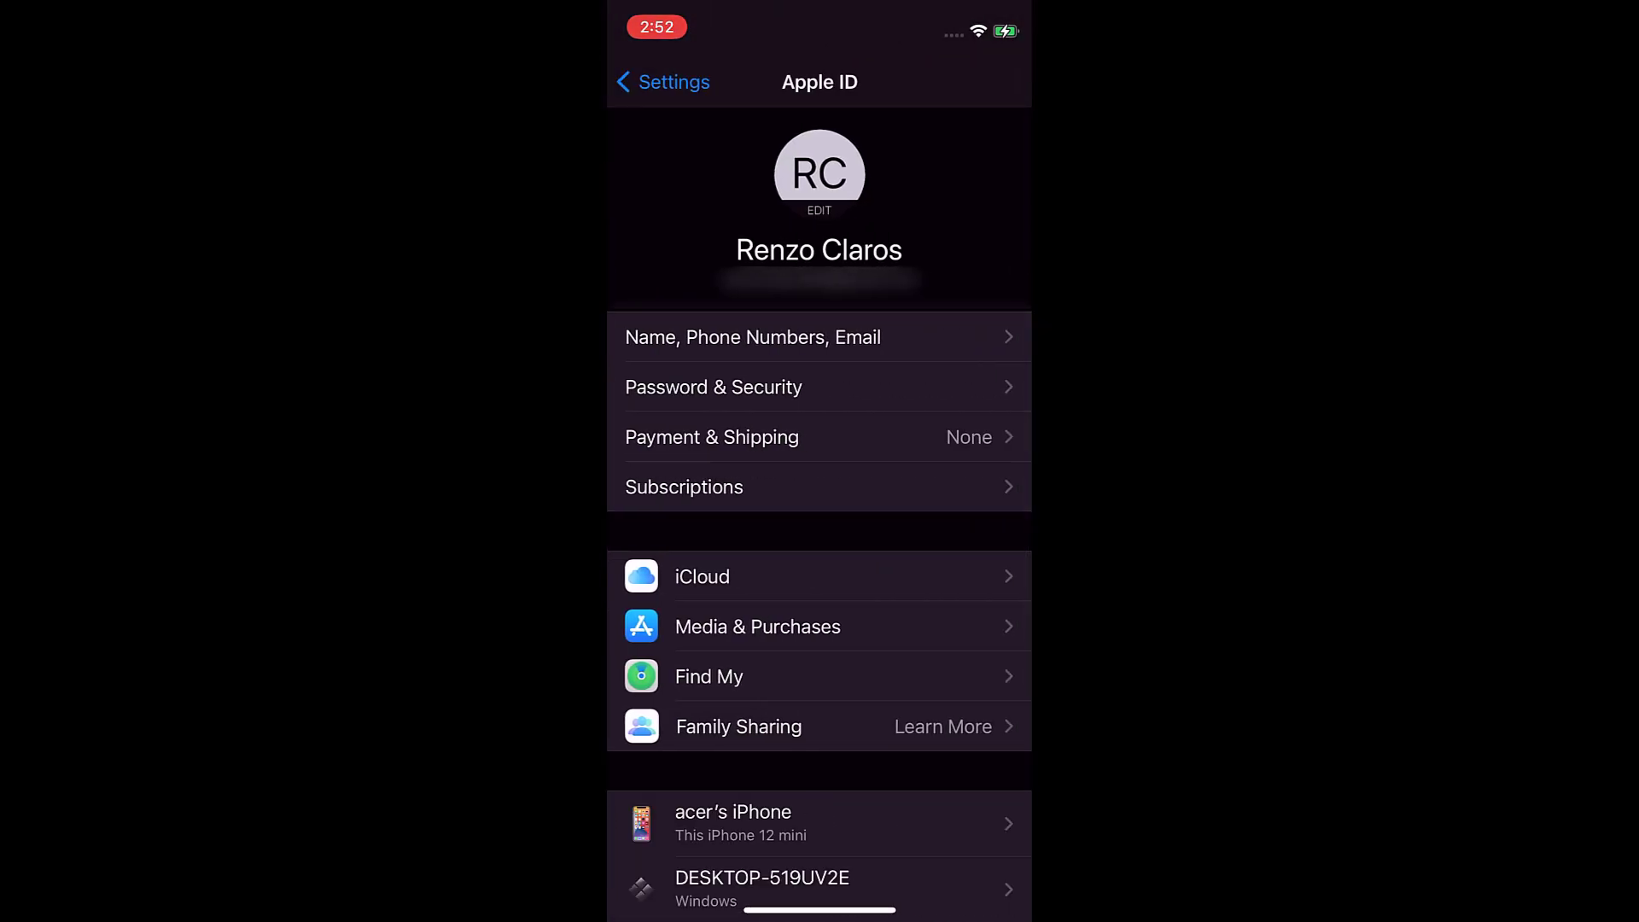
pyautogui.click(708, 676)
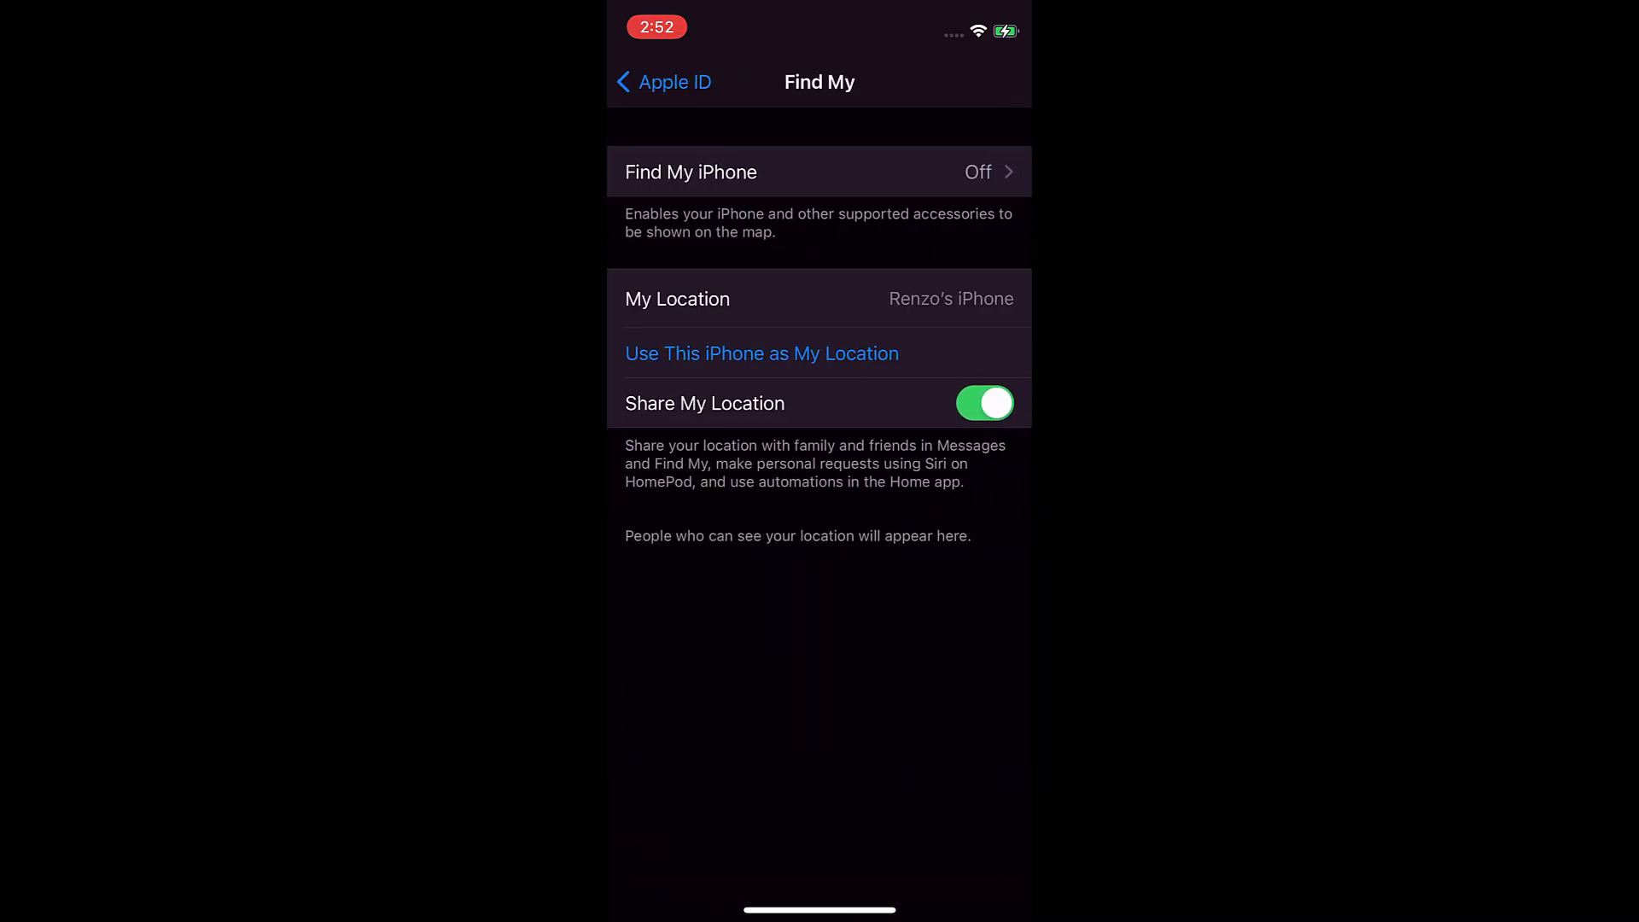
pyautogui.click(820, 172)
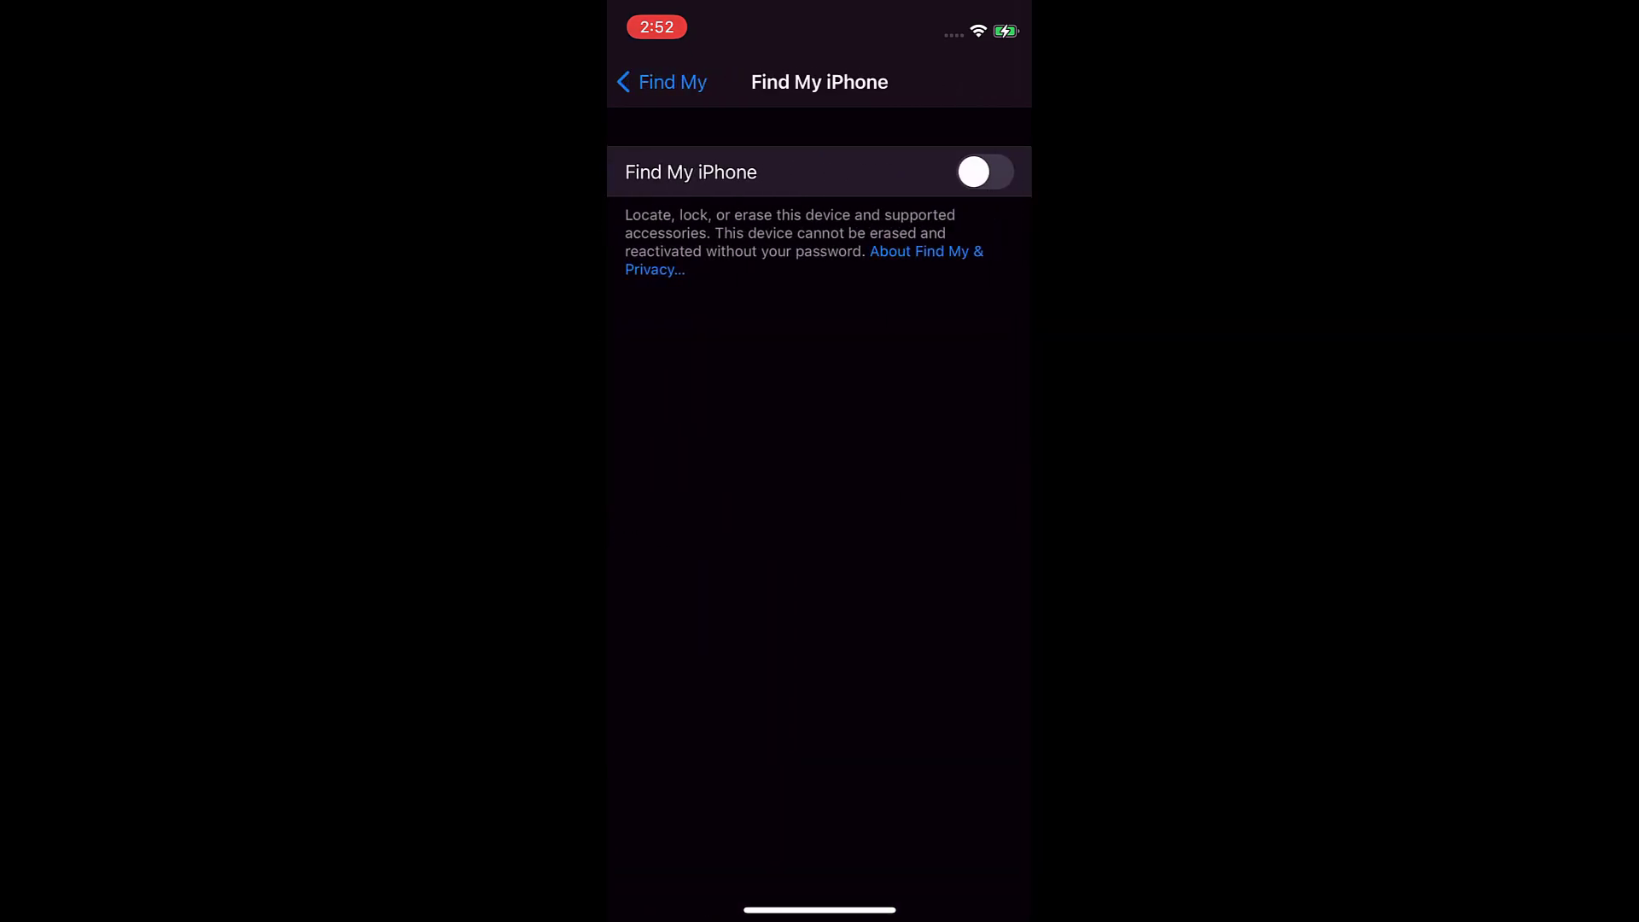
pyautogui.click(663, 82)
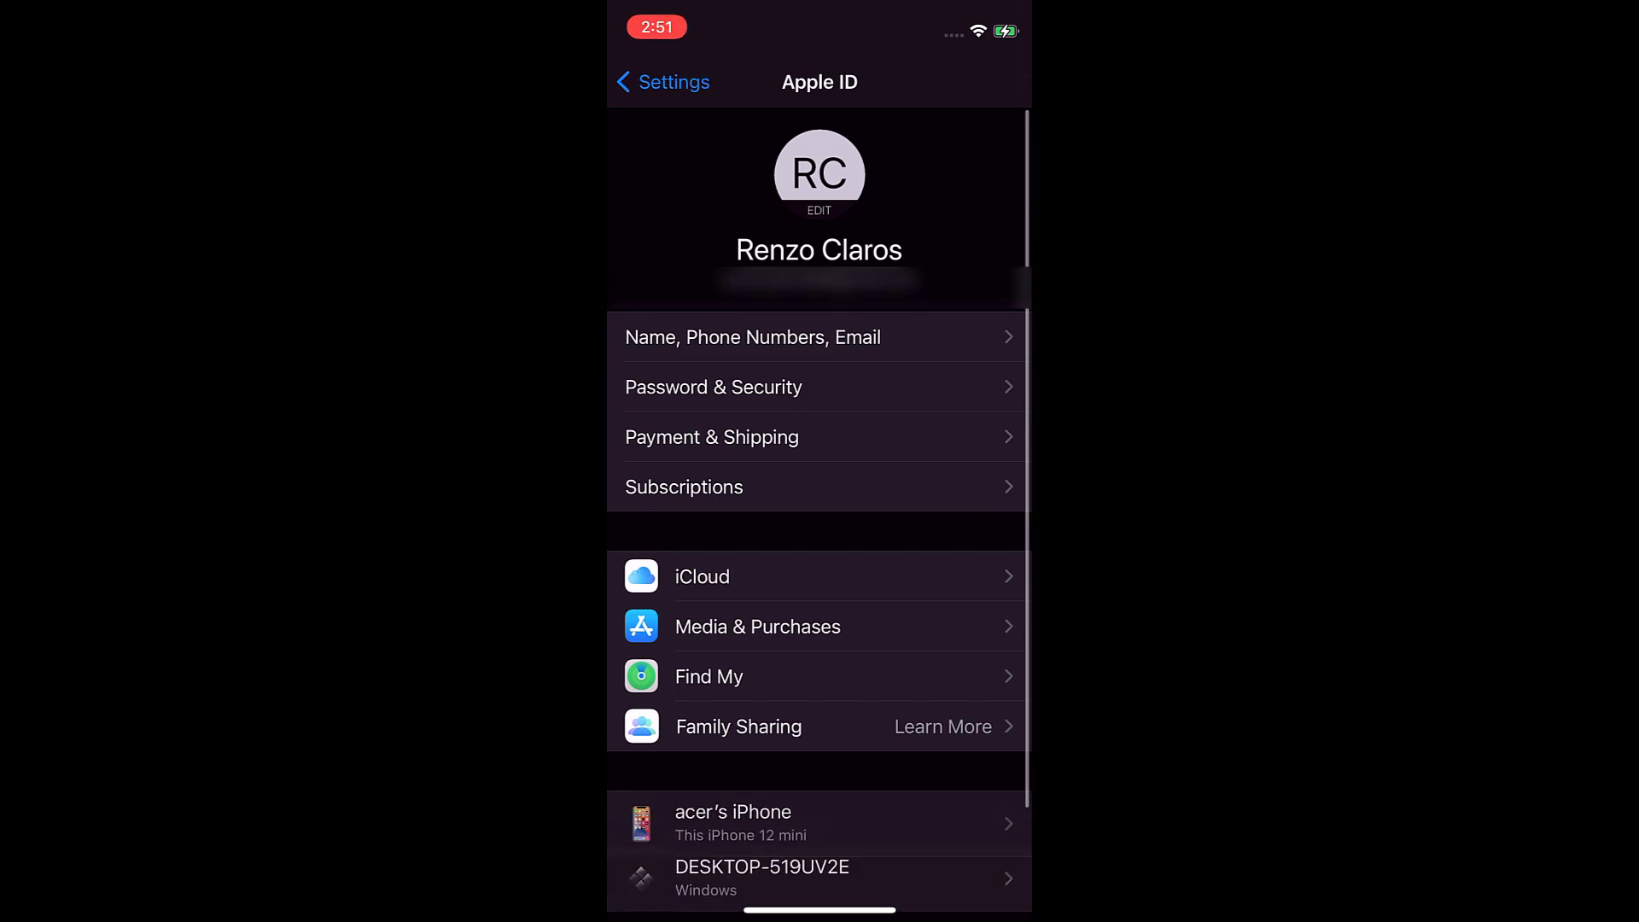
# Open the Apple ID's iCloud settings and switch off Messages among the apps using iCloud.
pyautogui.click(702, 576)
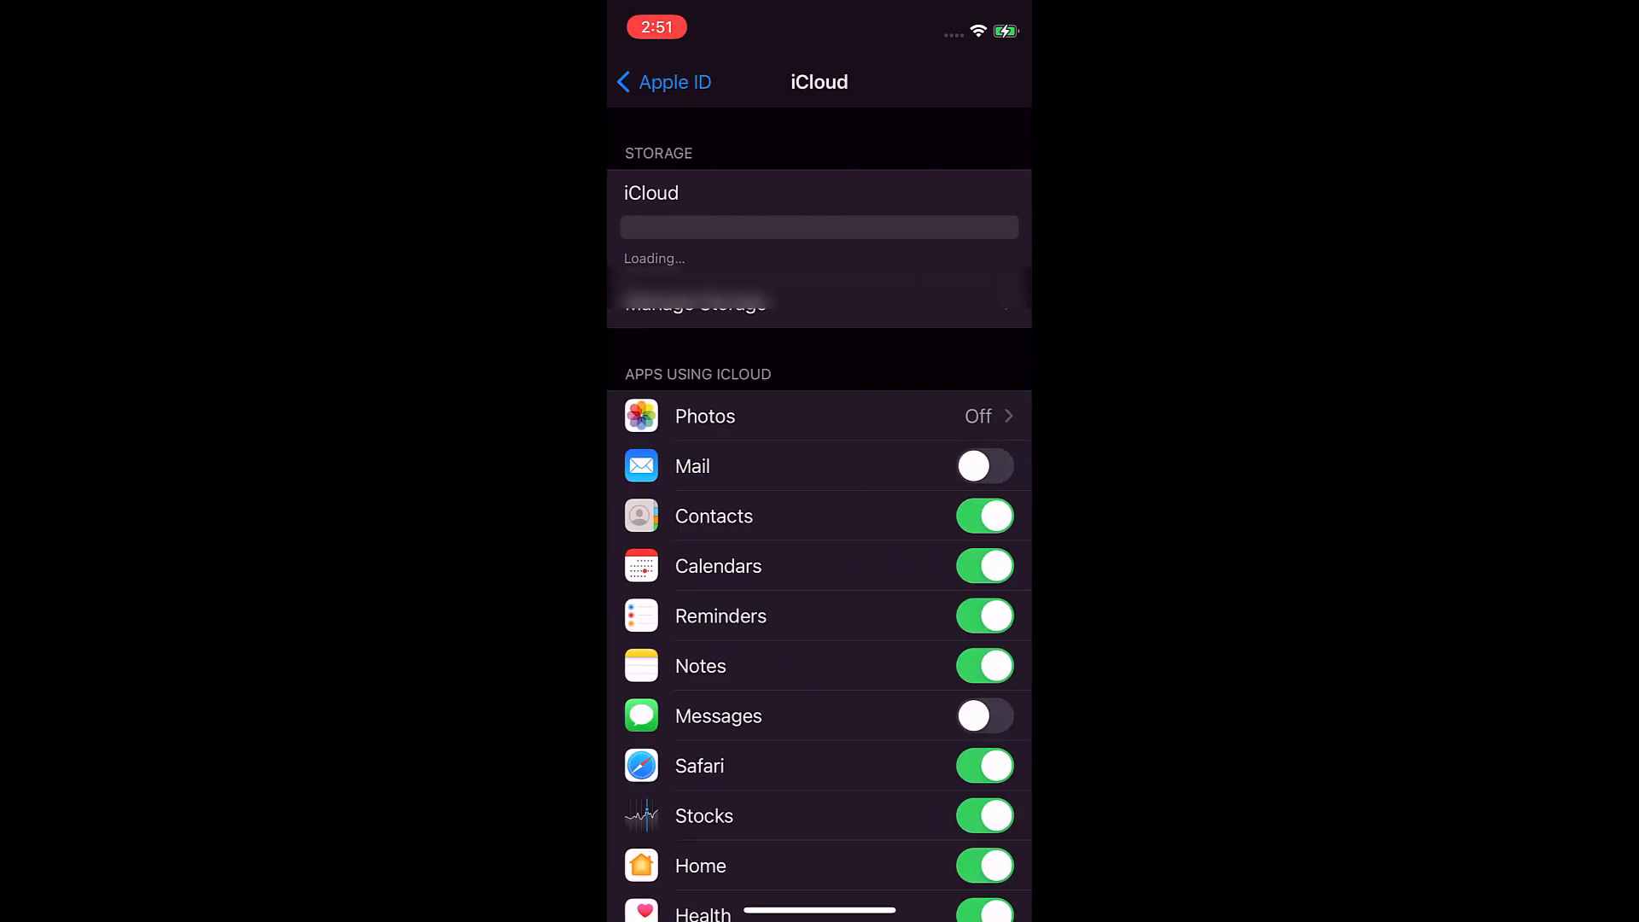
pyautogui.click(985, 715)
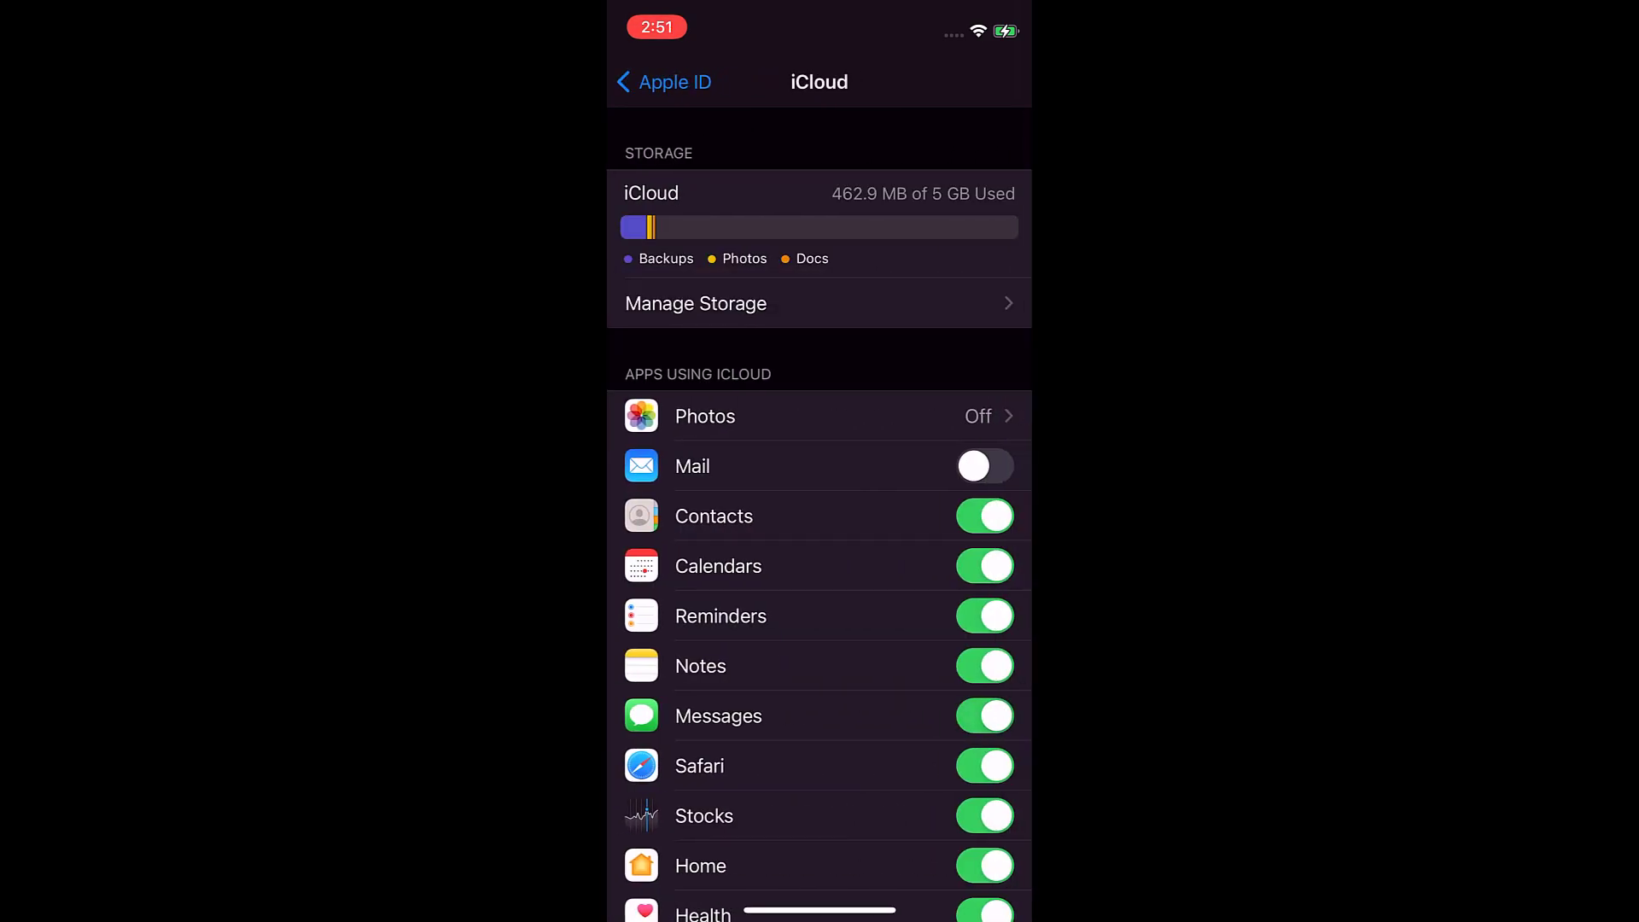
pyautogui.click(984, 715)
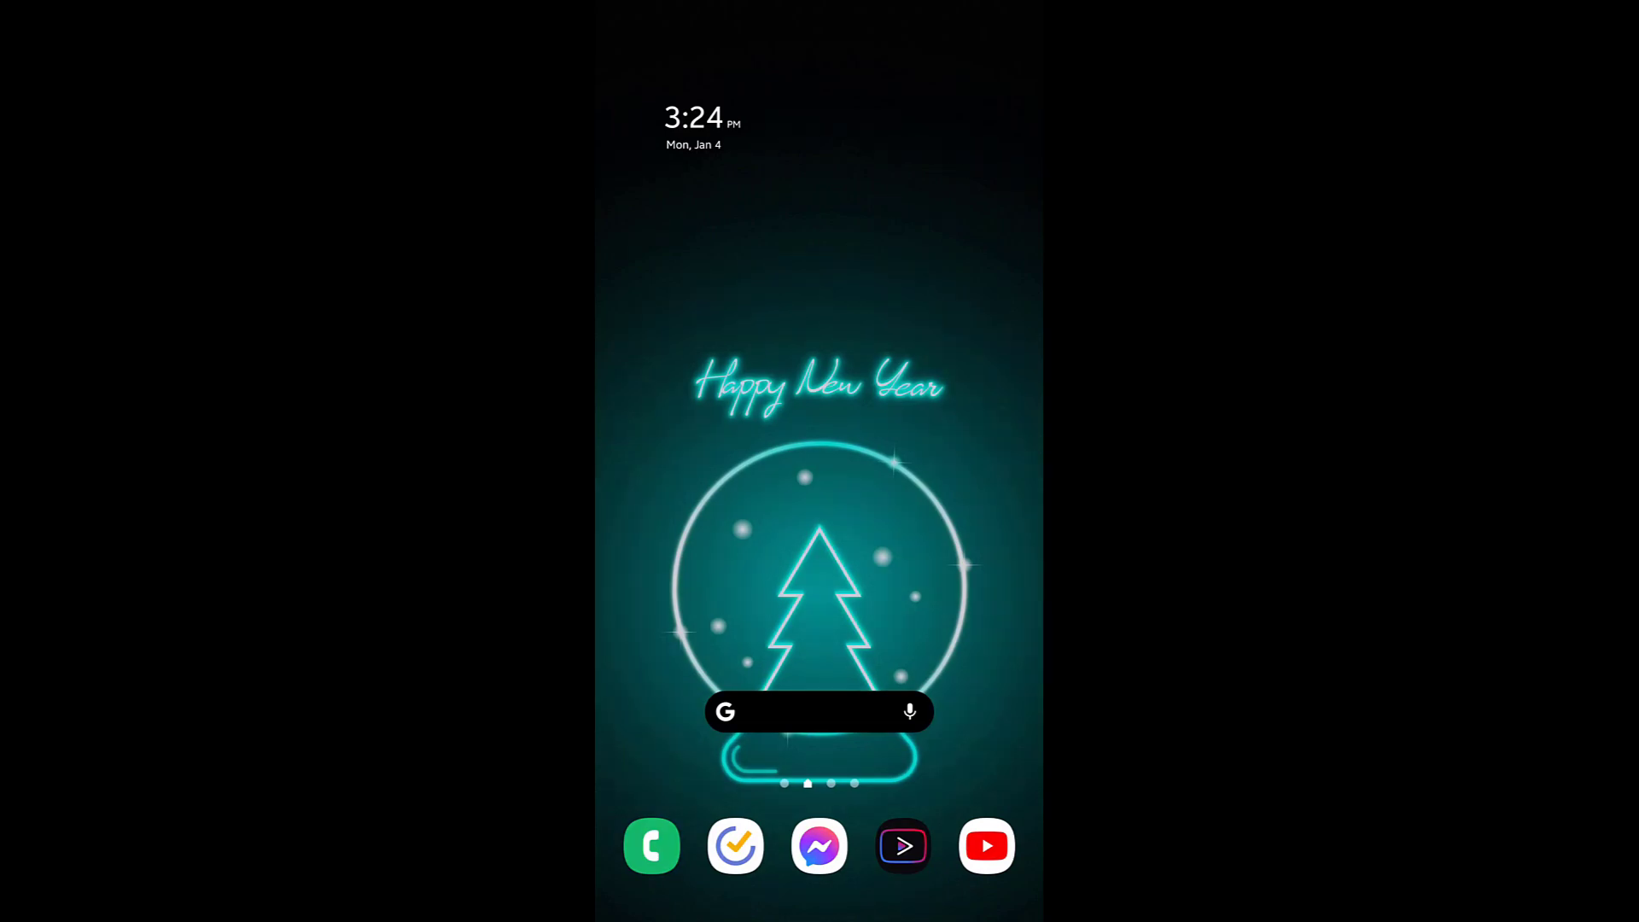
# Switch to the Galaxy Note9's Settings app and bring up its About phone information.
pyautogui.moveTo(819, 649); pyautogui.dragTo(820, 324)
pyautogui.moveTo(956, 530); pyautogui.dragTo(683, 530)
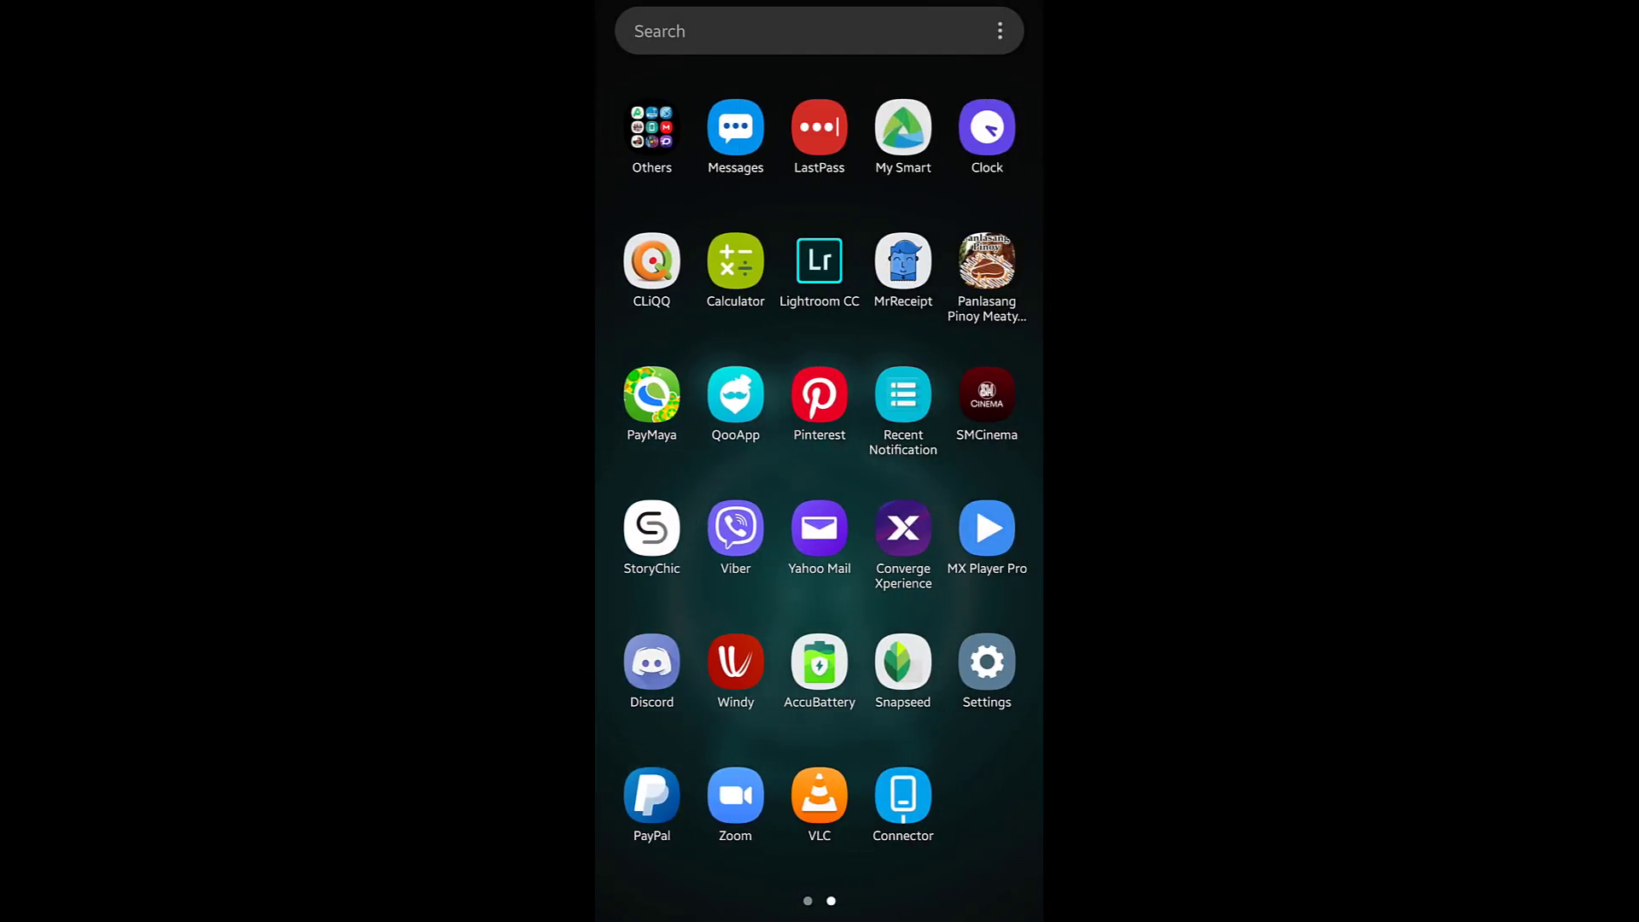
pyautogui.click(987, 662)
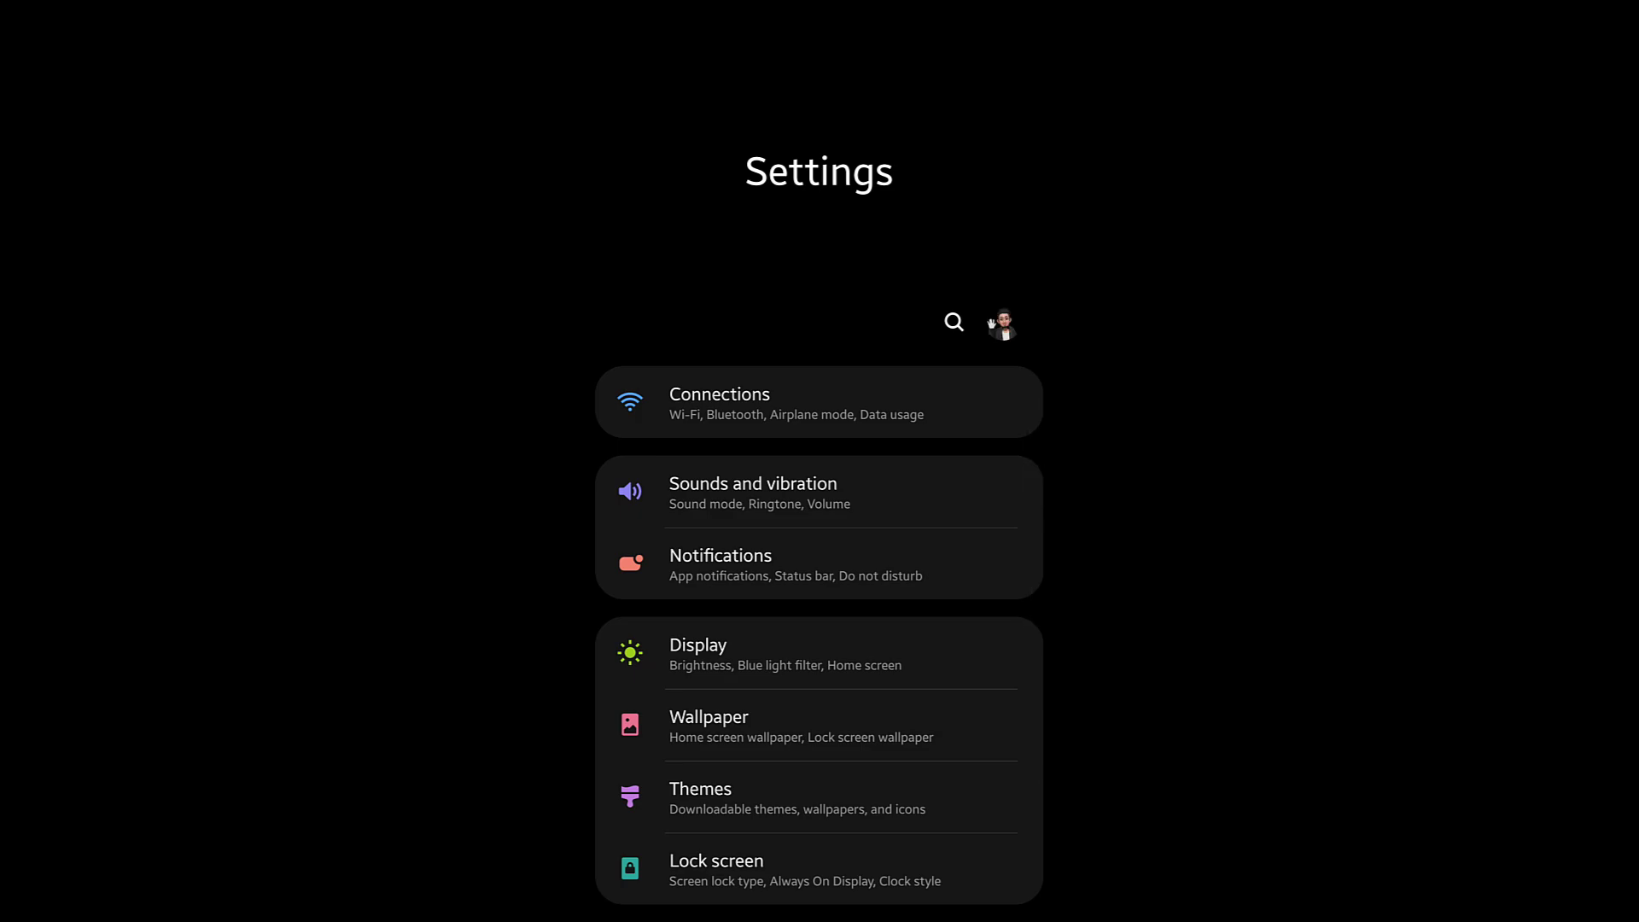
pyautogui.moveTo(820, 725); pyautogui.dragTo(819, 256)
pyautogui.click(780, 869)
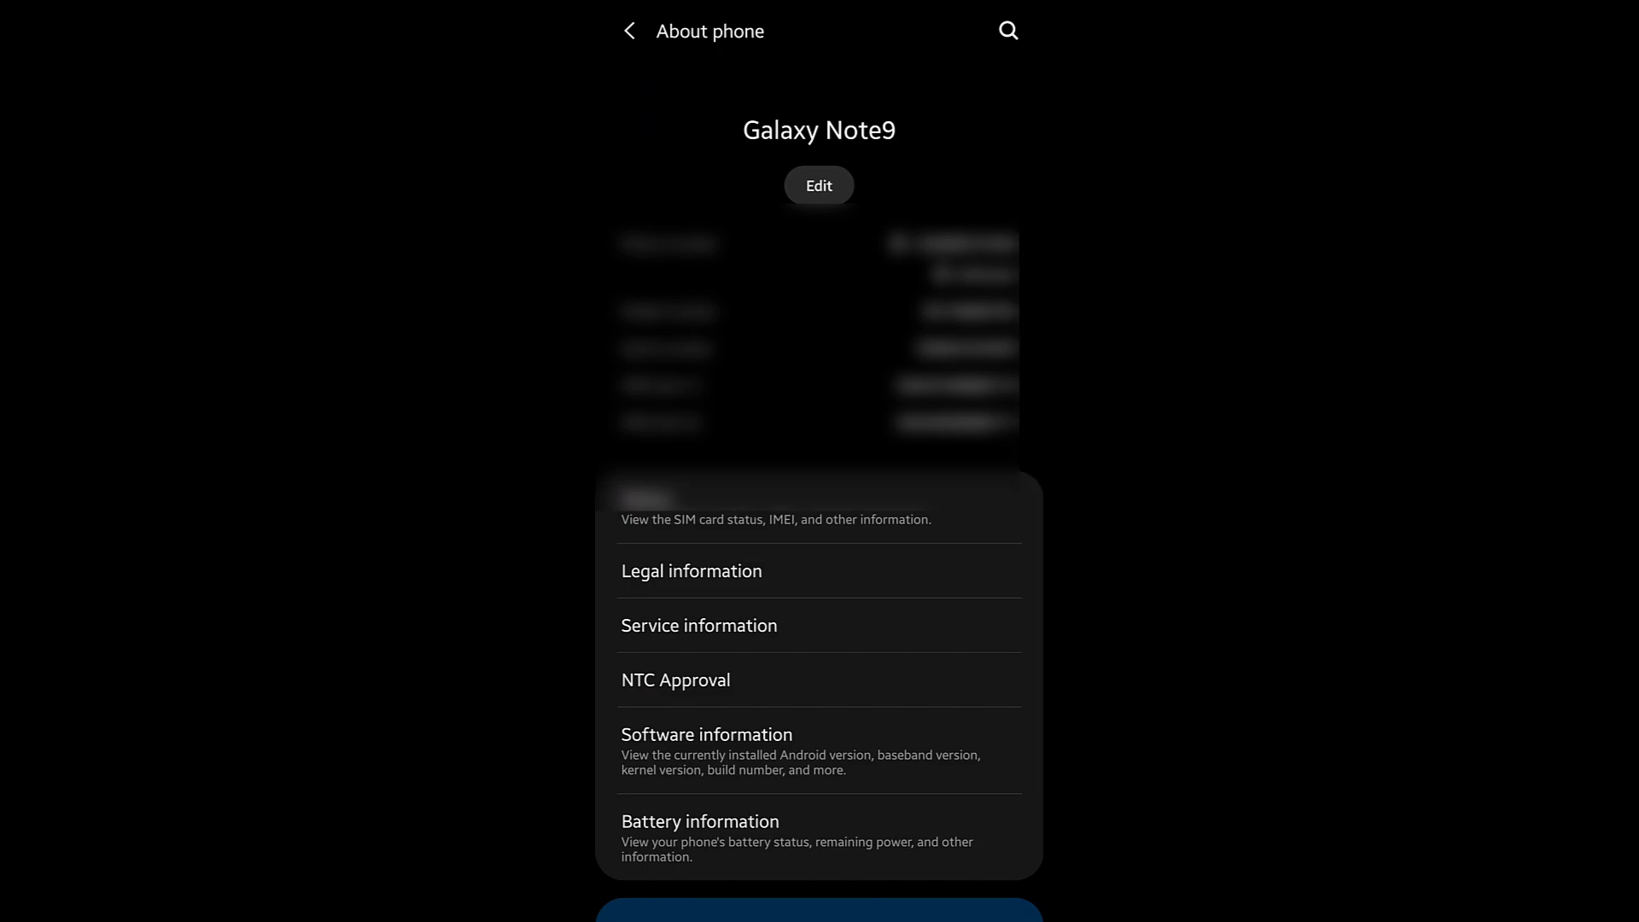
# Unlock the Developer options by tapping the build number in Software information seven times.
pyautogui.click(707, 748)
pyautogui.doubleClick(724, 414)
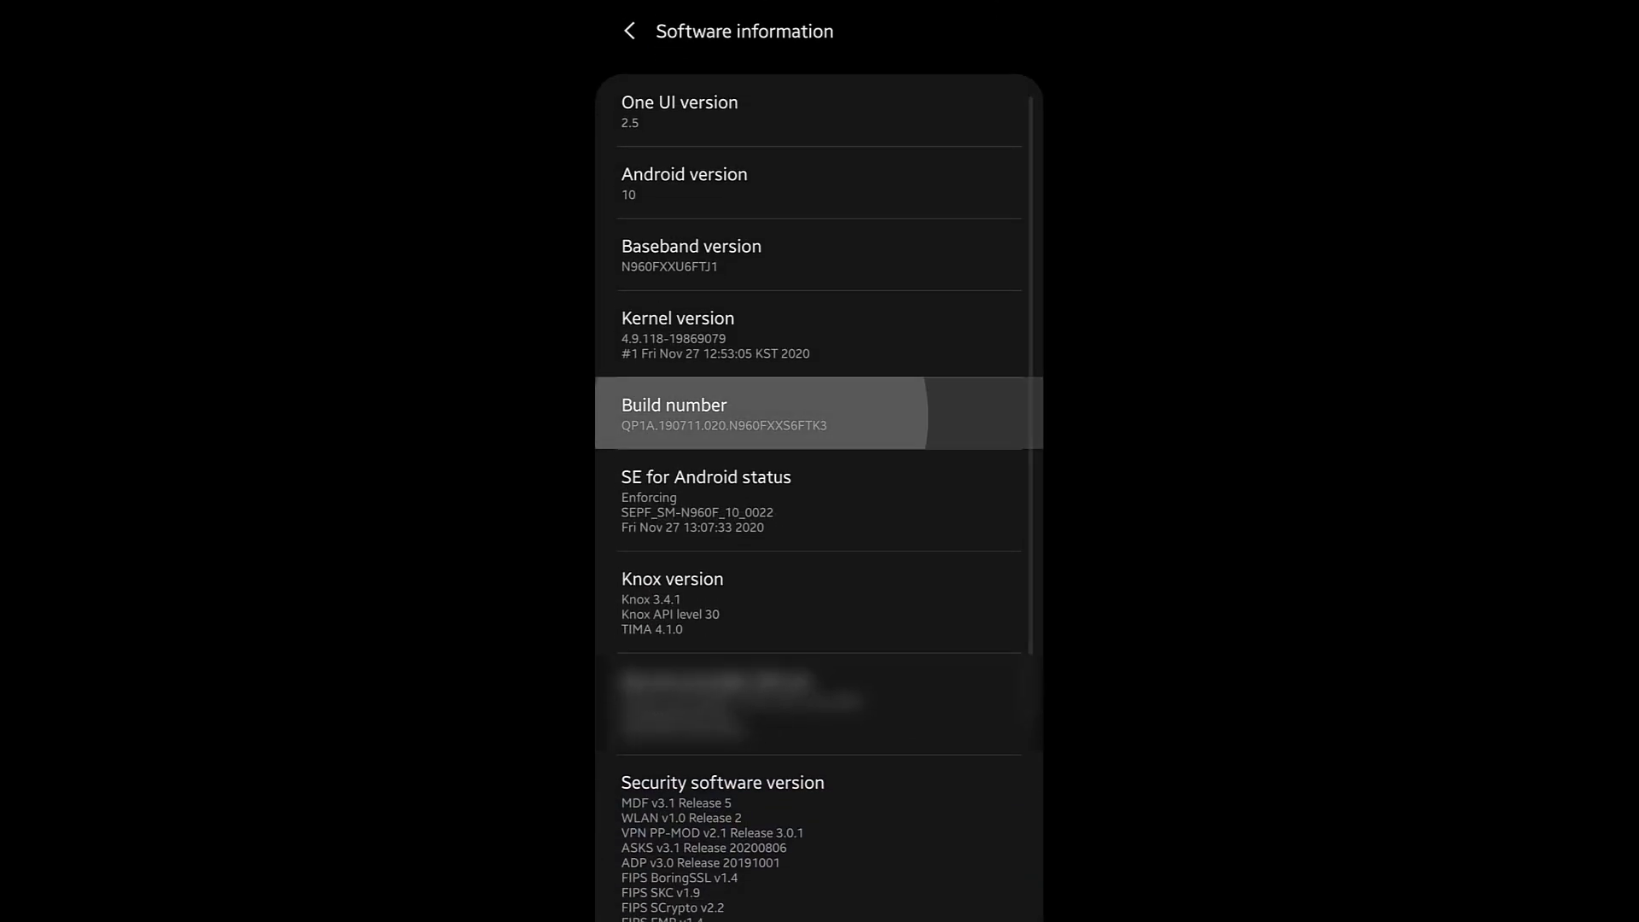
pyautogui.click(724, 414)
pyautogui.click(725, 414)
pyautogui.tripleClick(724, 414)
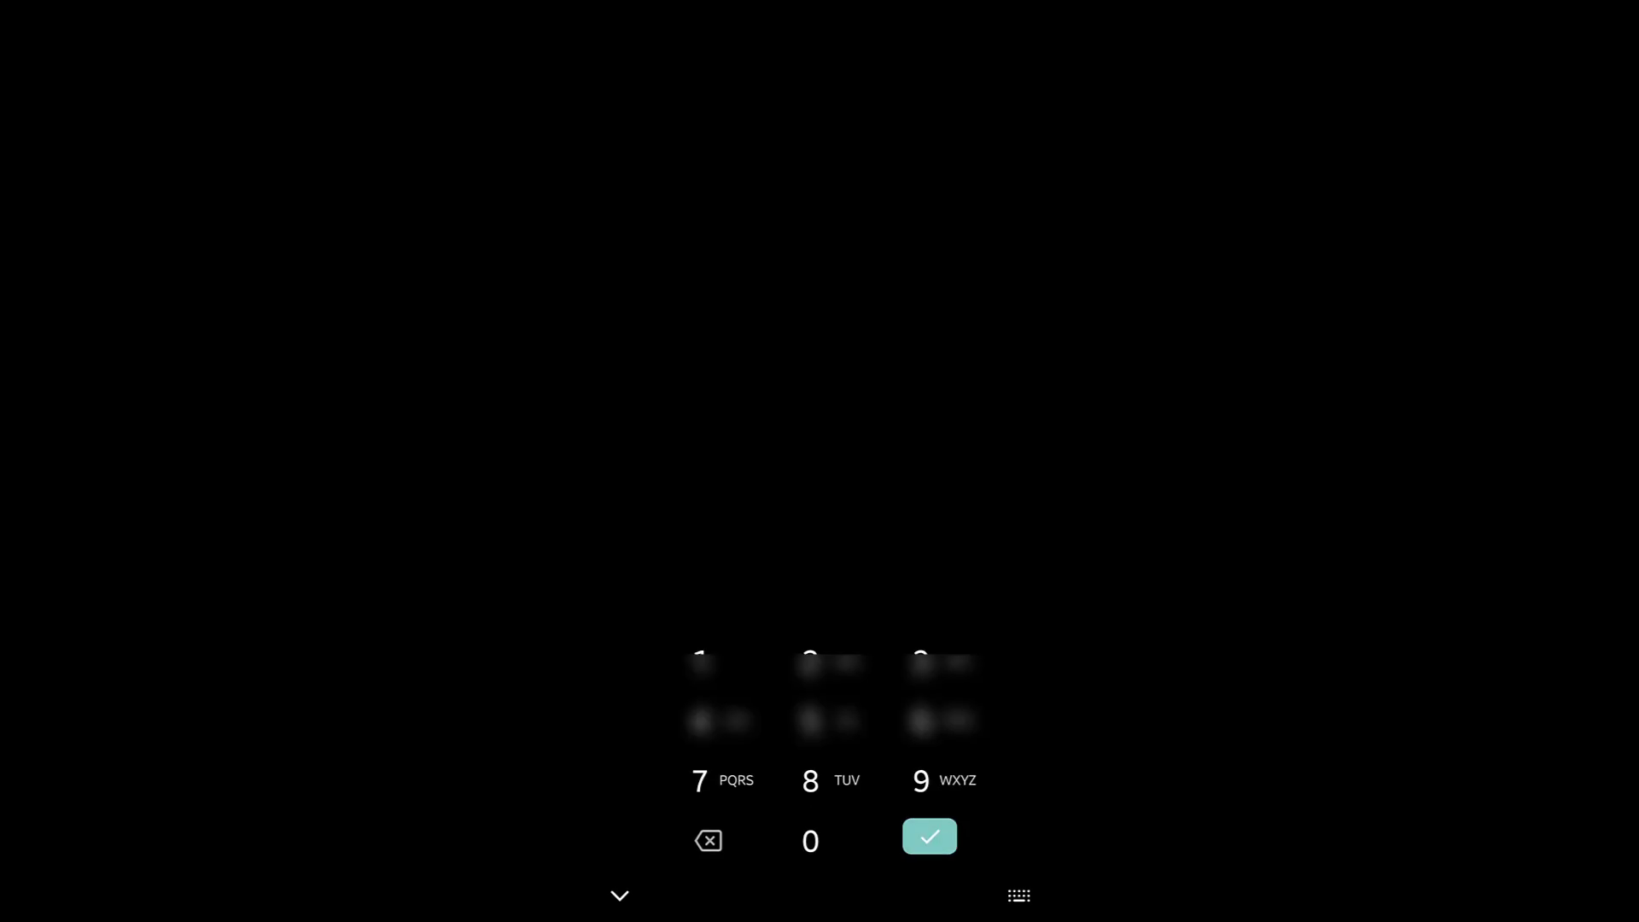
# Open the Galaxy Note9's Developer options and enable USB debugging, accepting the confirmation.
pyautogui.scroll(-1, 820, 512)
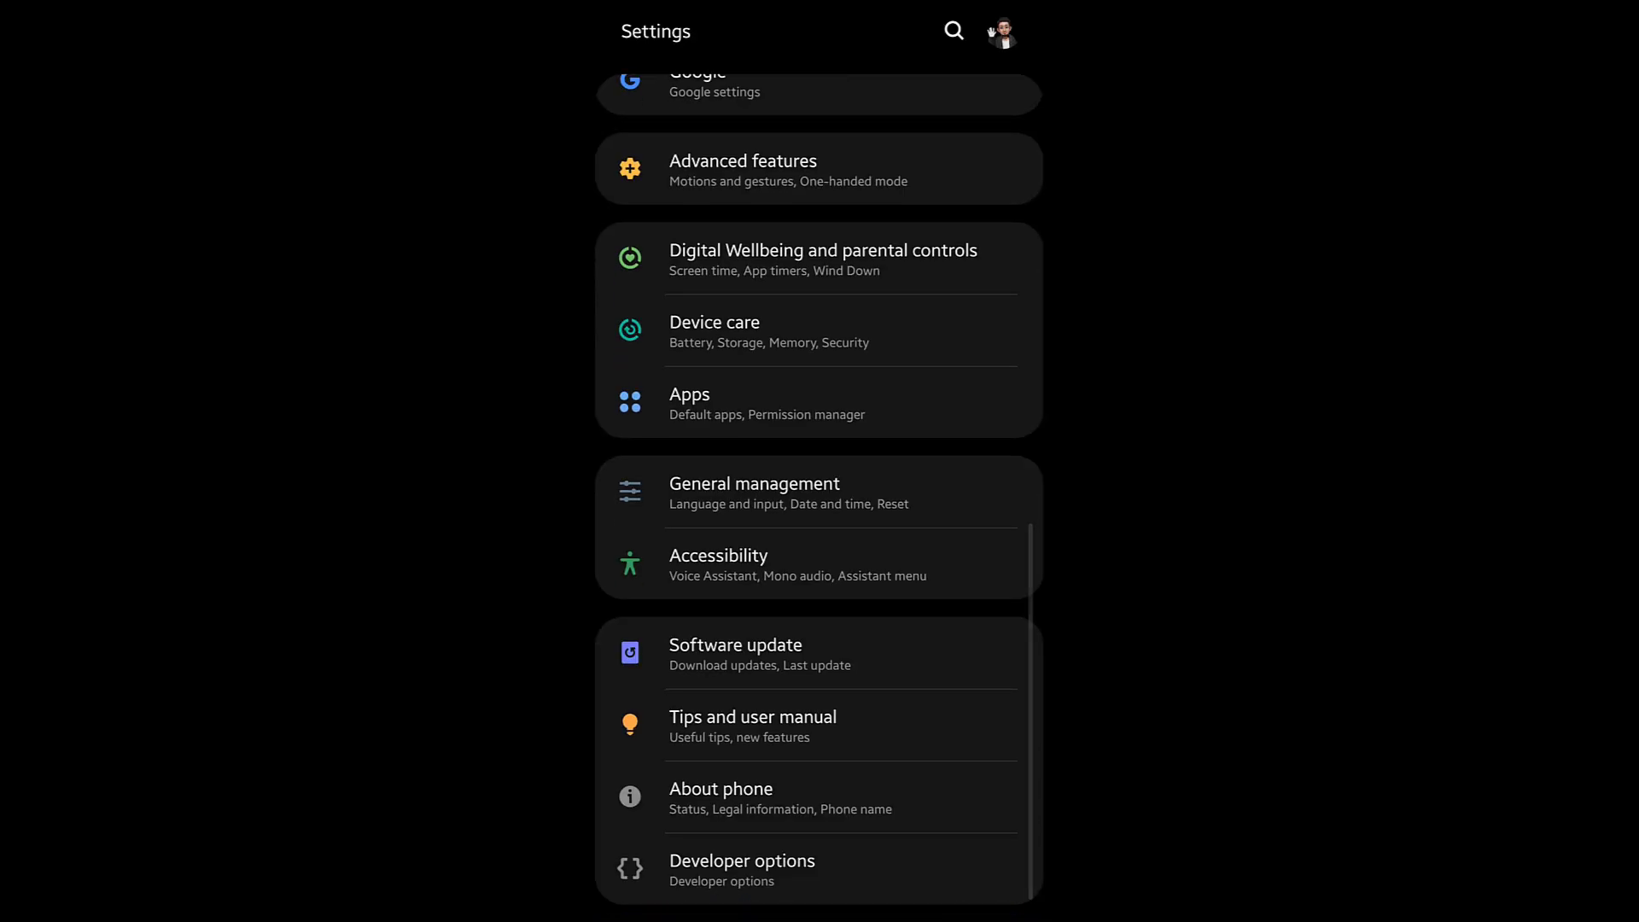
pyautogui.click(743, 869)
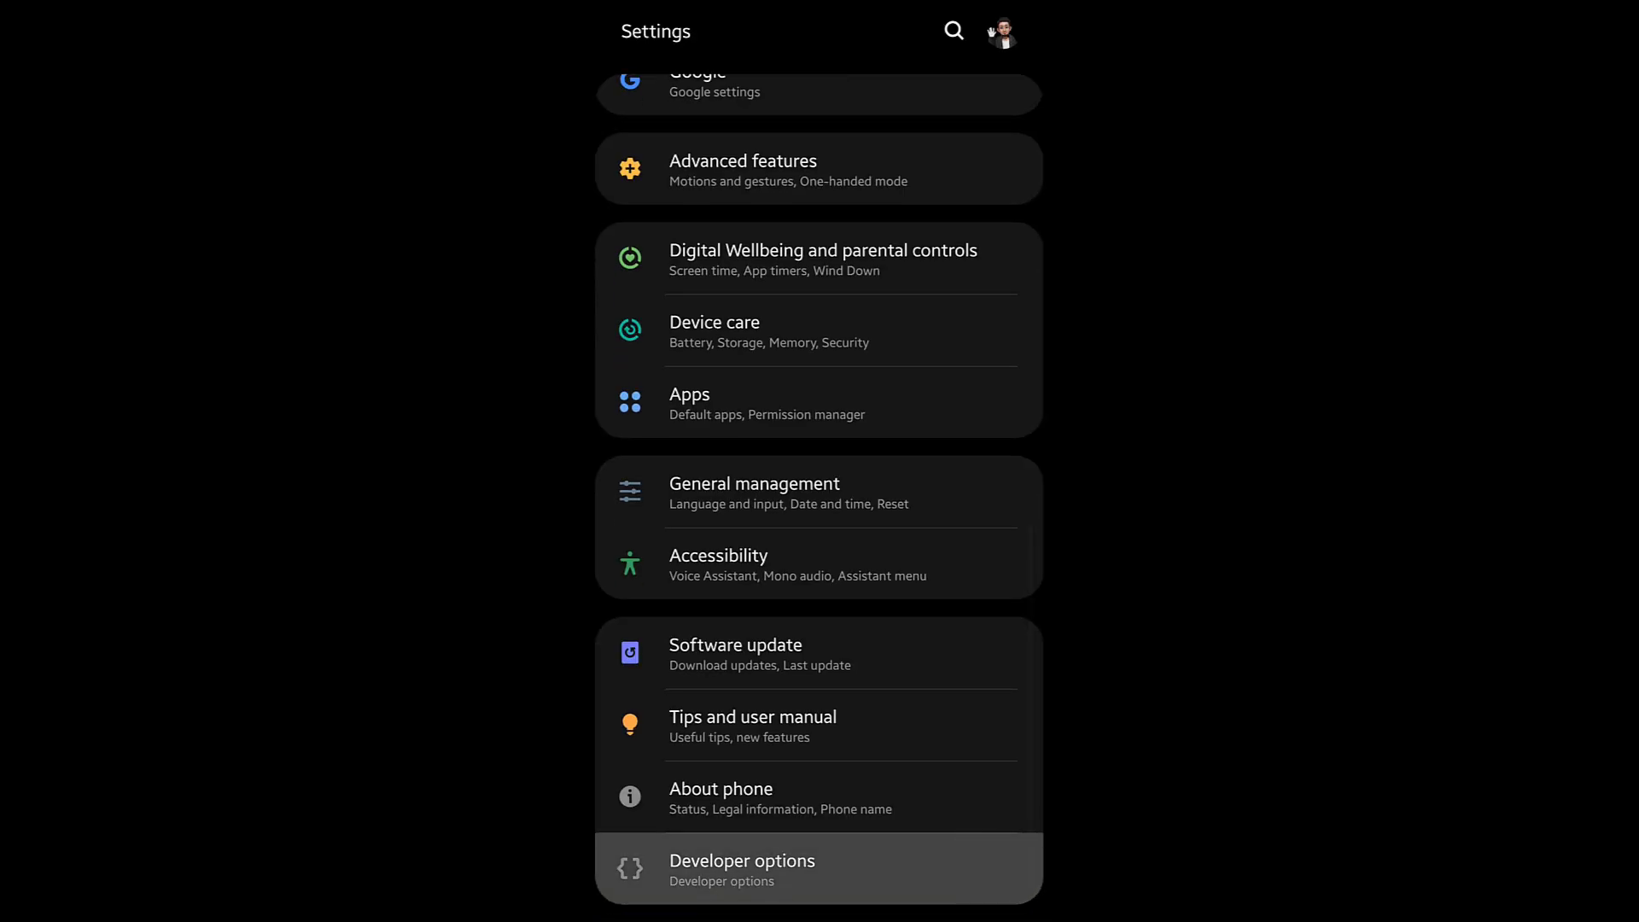
pyautogui.click(743, 868)
pyautogui.scroll(-6, 820, 512)
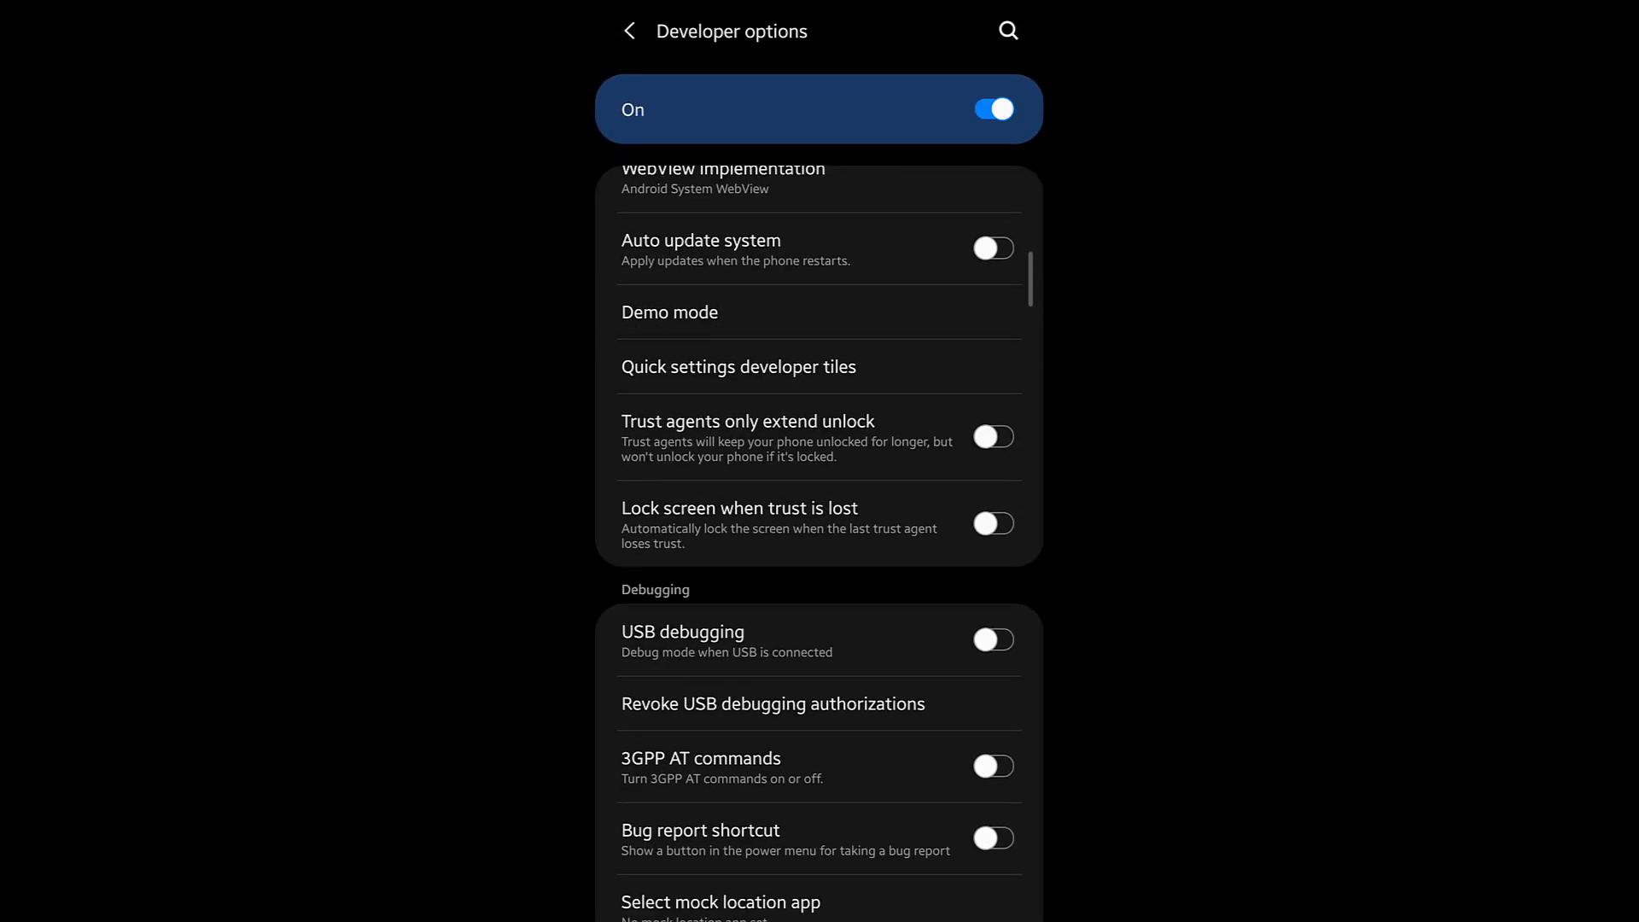
pyautogui.scroll(-4, 820, 543)
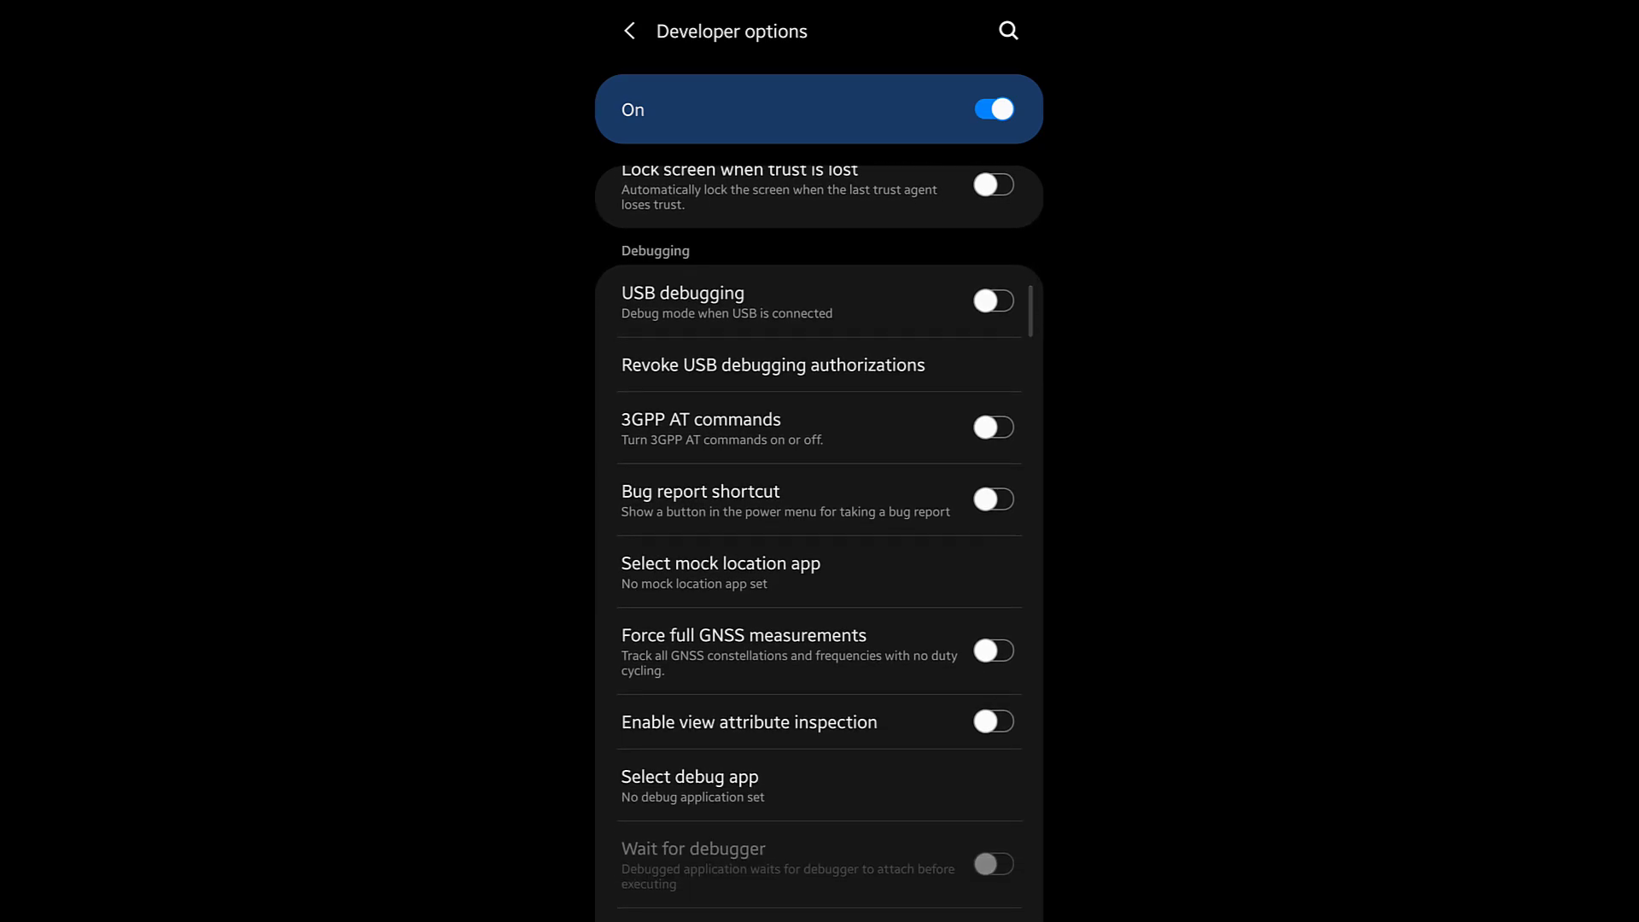
pyautogui.click(994, 300)
pyautogui.click(921, 864)
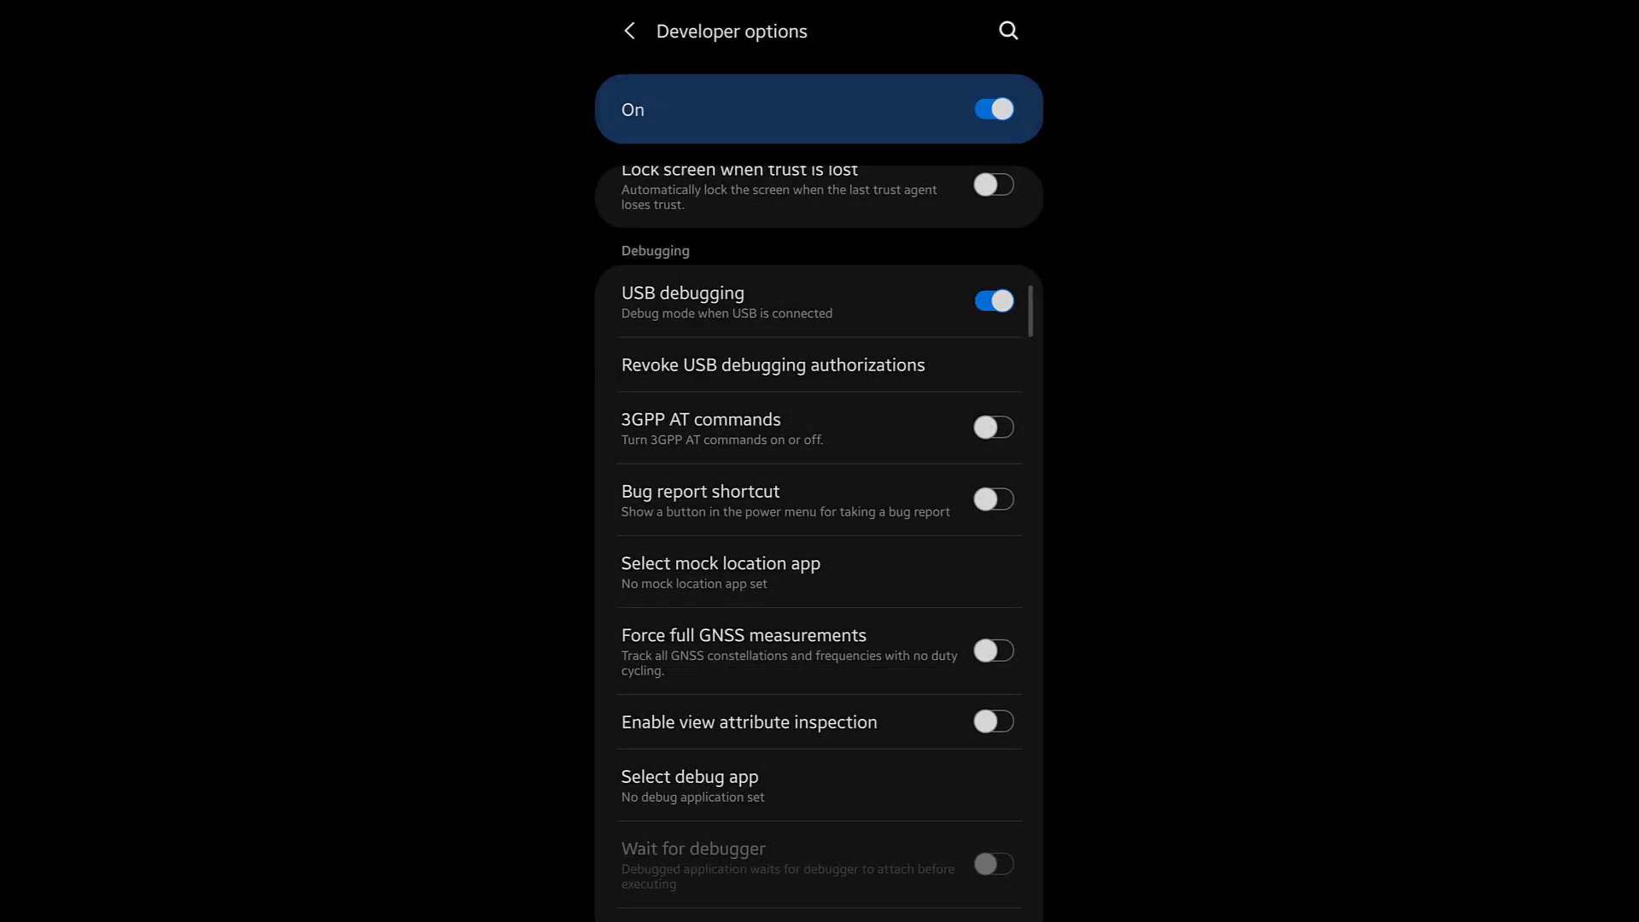
pyautogui.scroll(2, 820, 513)
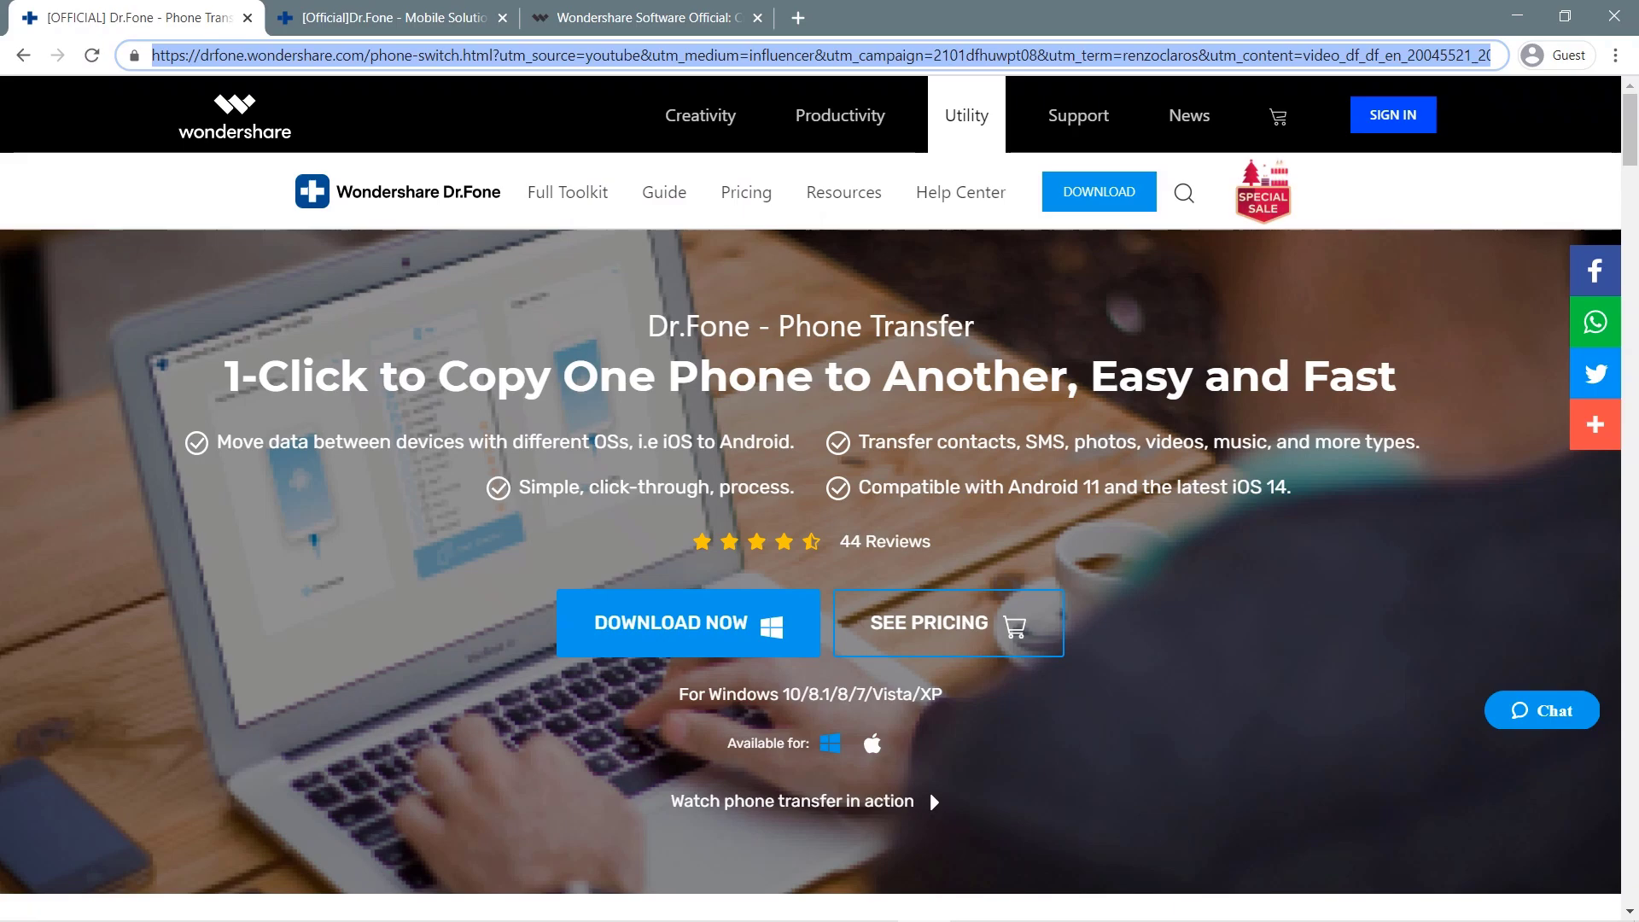
# Download Dr.Fone - Phone Transfer for Windows from its web page, run the installer and open the Phone Transfer tool.
pyautogui.click(688, 622)
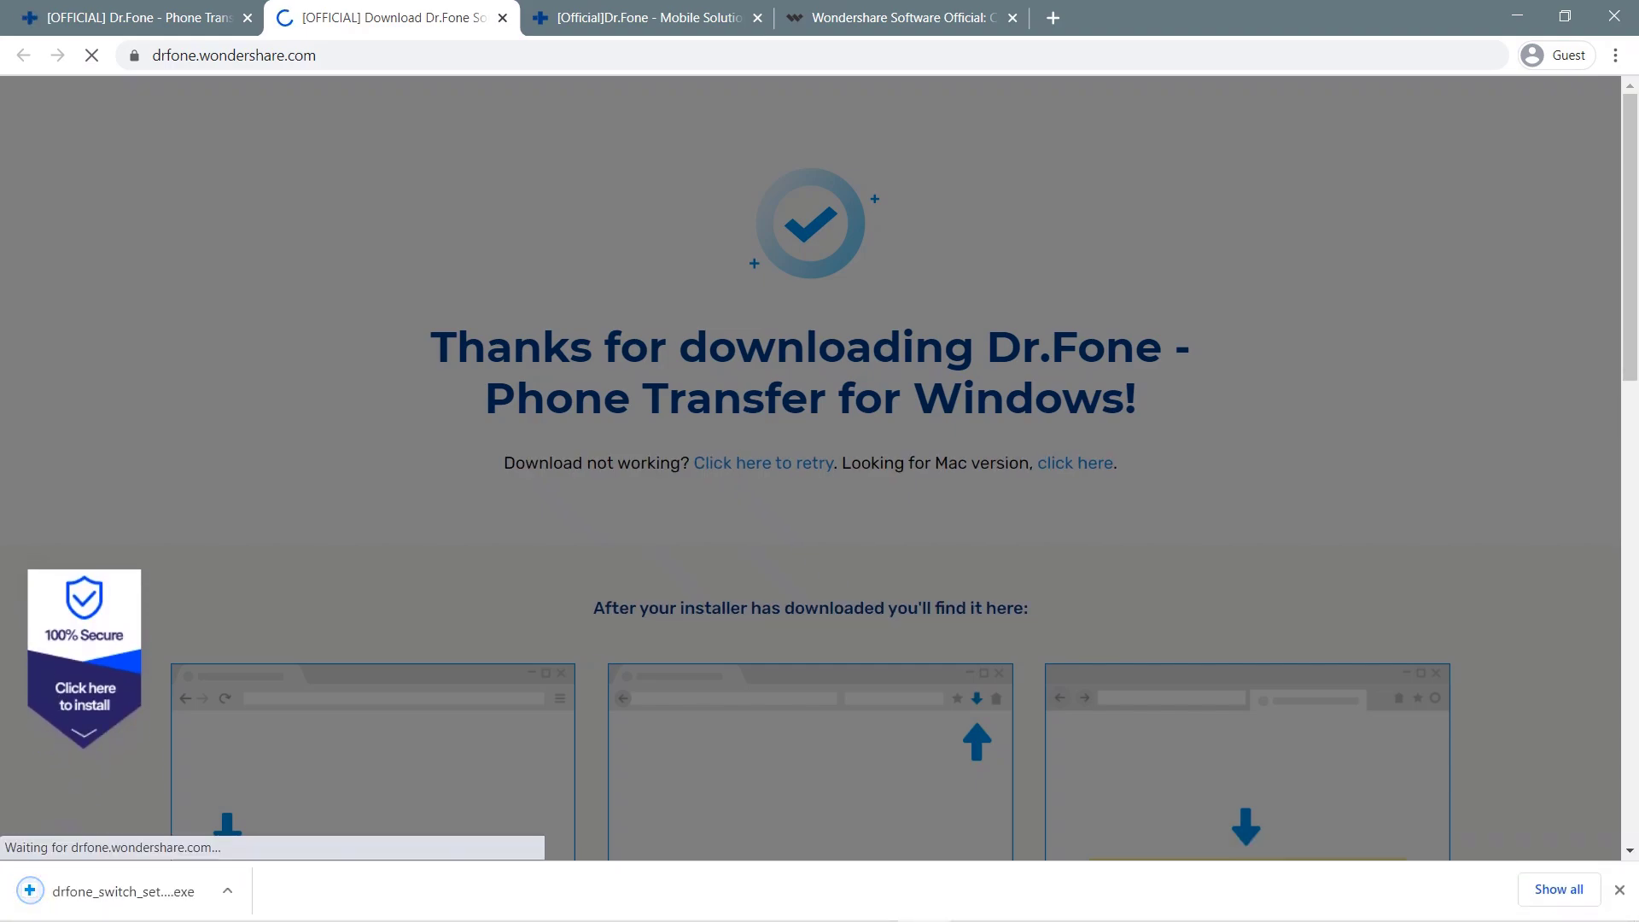
pyautogui.click(137, 890)
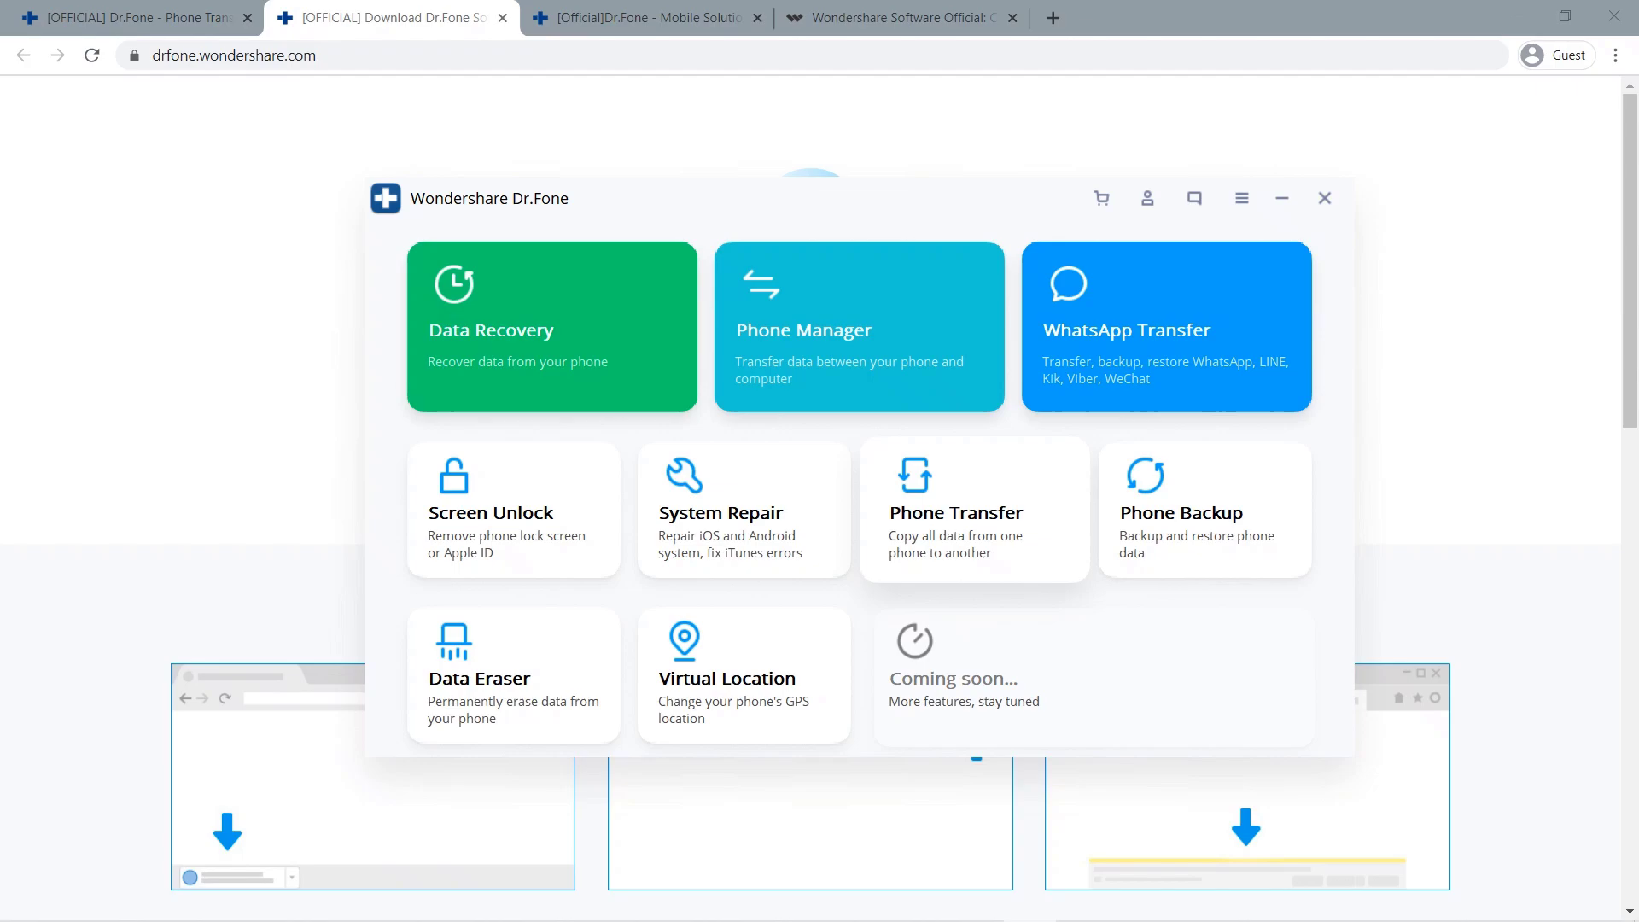
pyautogui.click(974, 509)
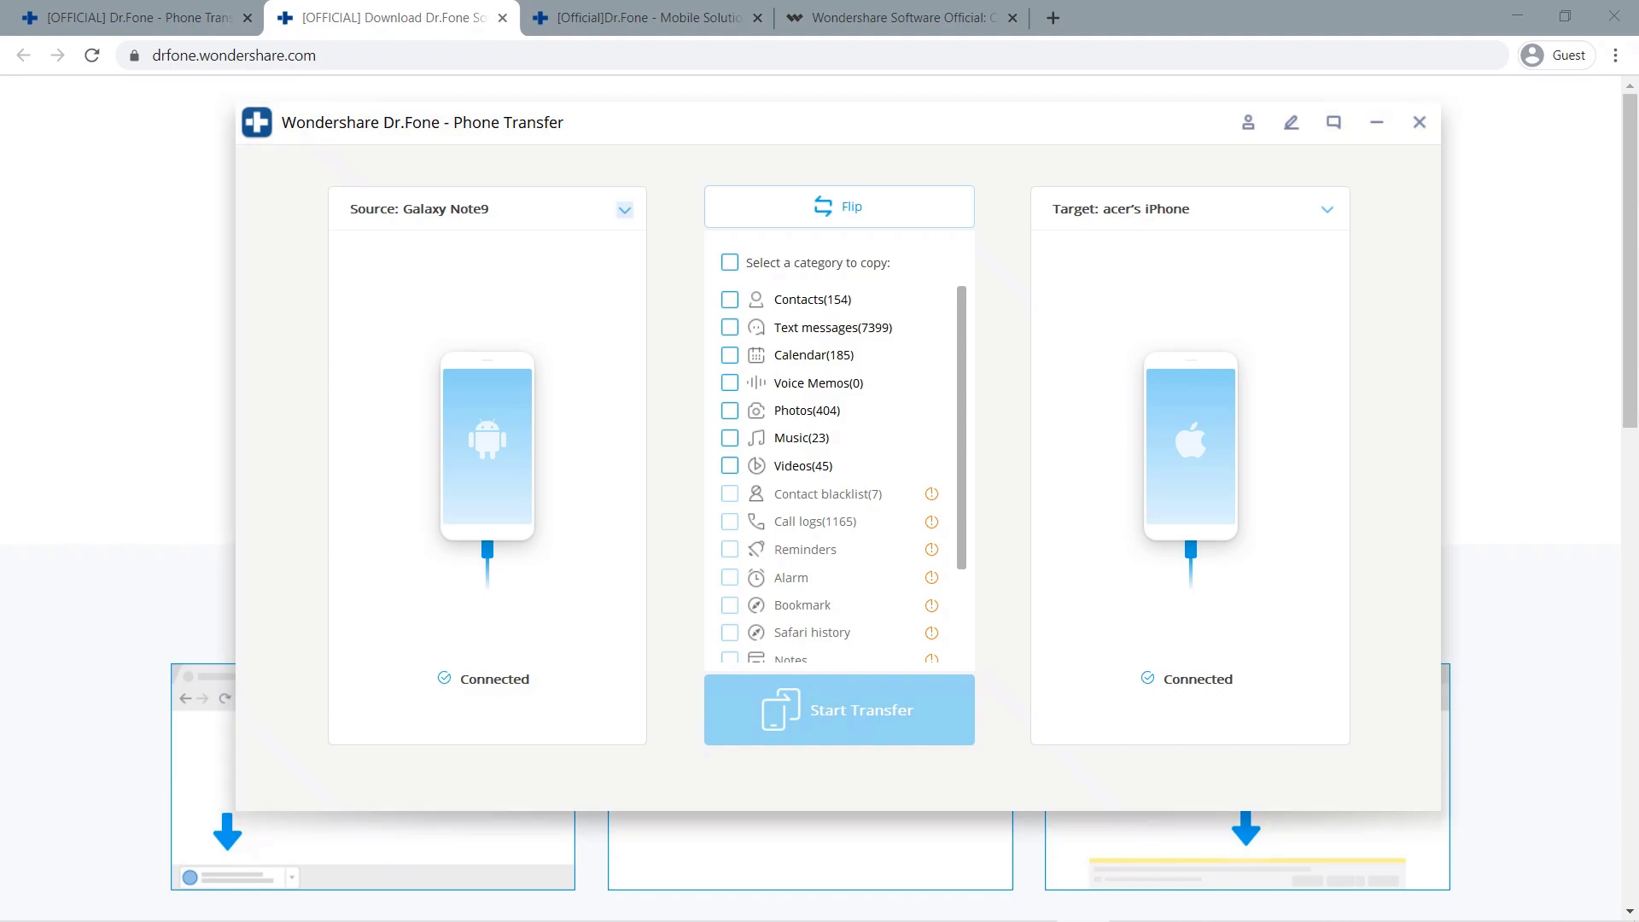
# Check the source and target device choices and the full list of copy categories, including the note on Call logs.
pyautogui.click(625, 209)
pyautogui.click(624, 209)
pyautogui.click(1328, 210)
pyautogui.click(1328, 209)
pyautogui.scroll(-3, 839, 474)
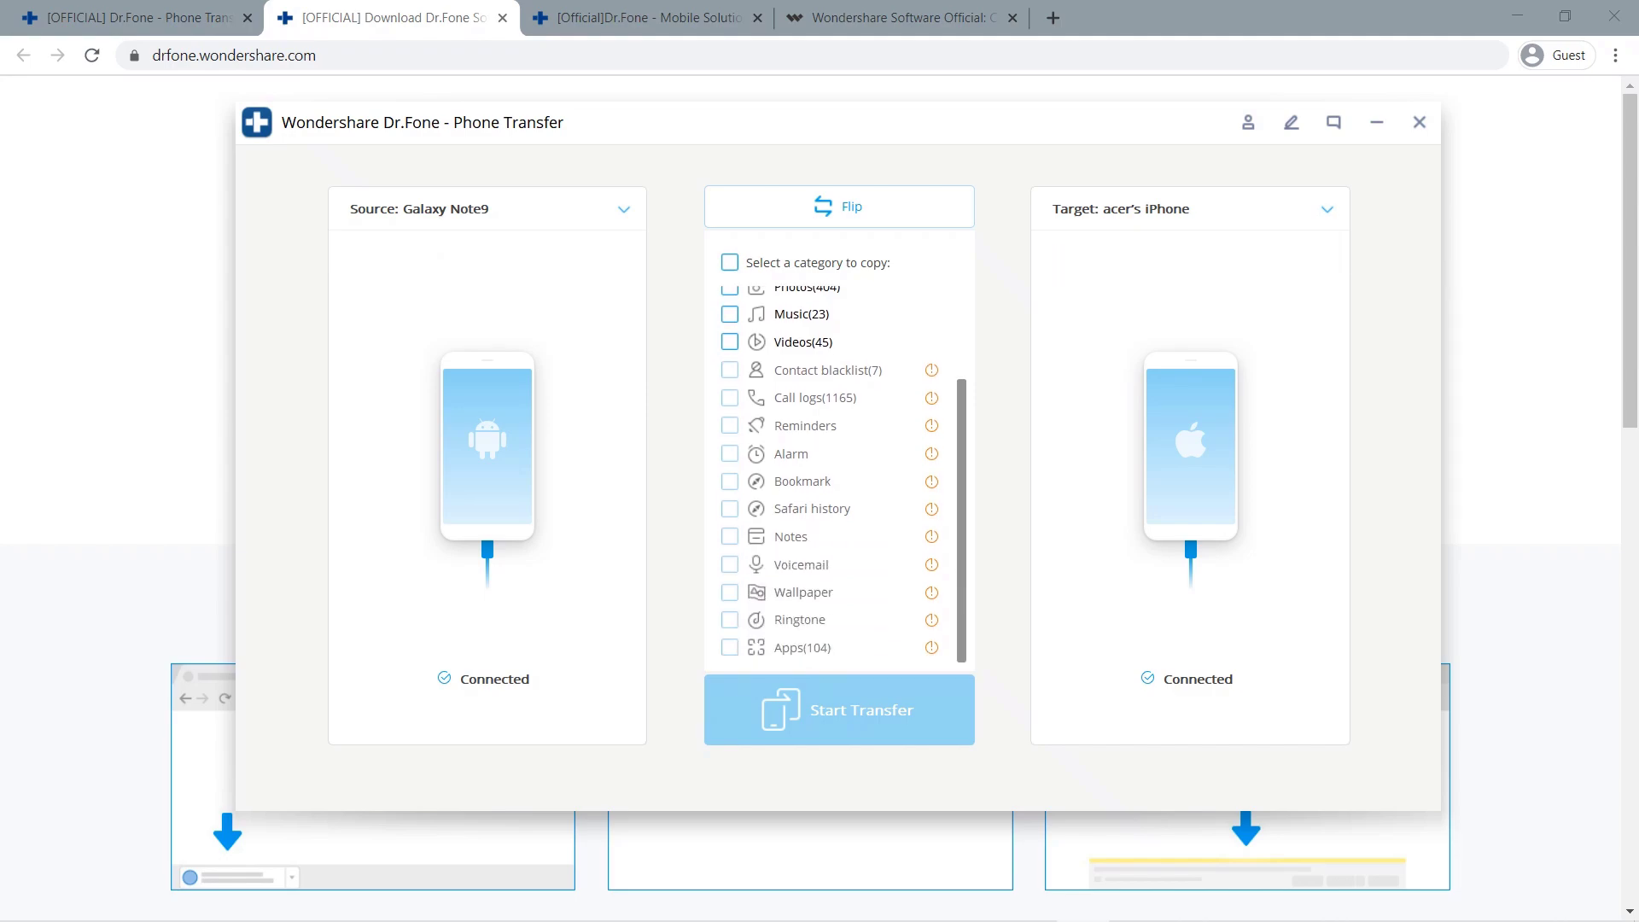
pyautogui.moveTo(931, 398)
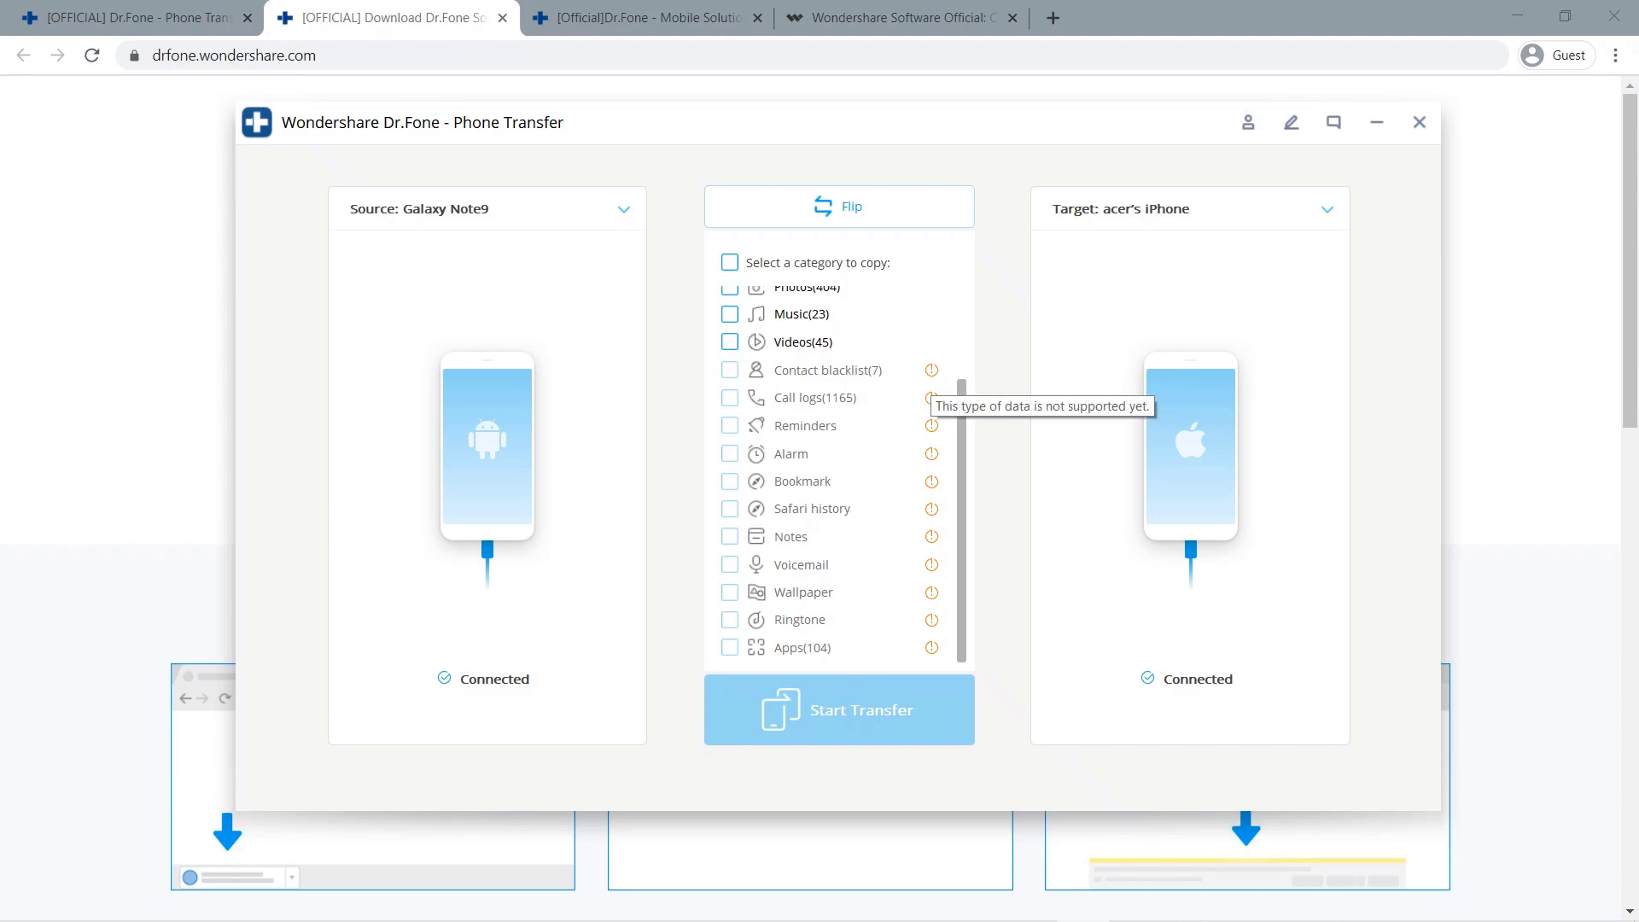
pyautogui.scroll(3, 839, 473)
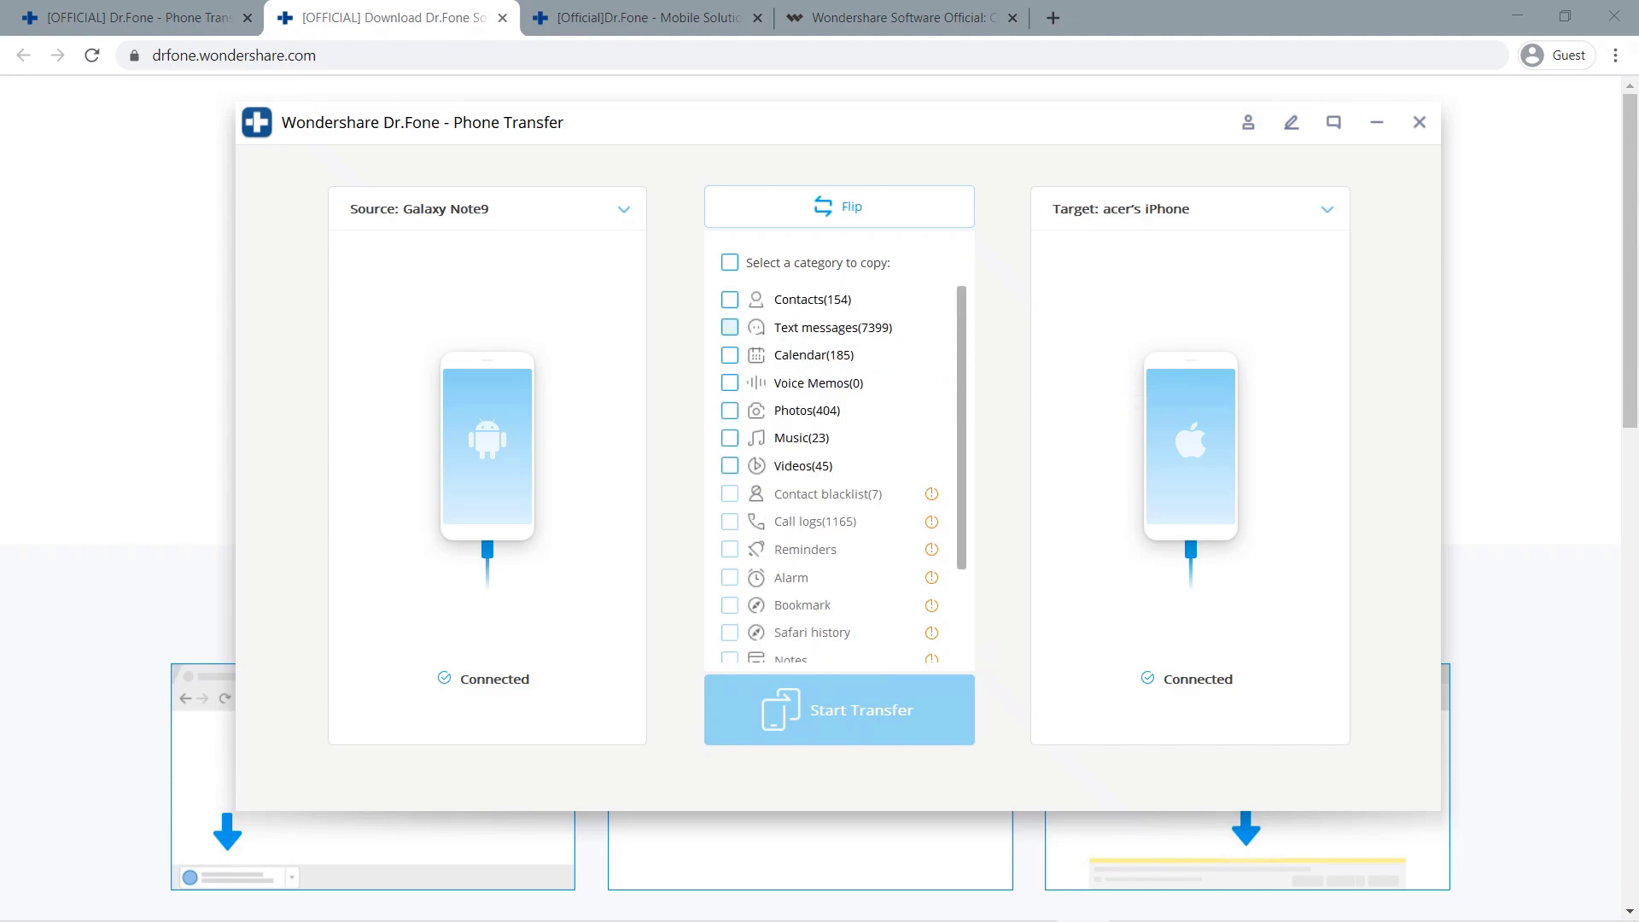
# Select Contacts, Text messages, Calendar, Voice Memos, Photos, Music and Videos as the categories to copy.
pyautogui.click(730, 300)
pyautogui.click(729, 327)
pyautogui.click(729, 354)
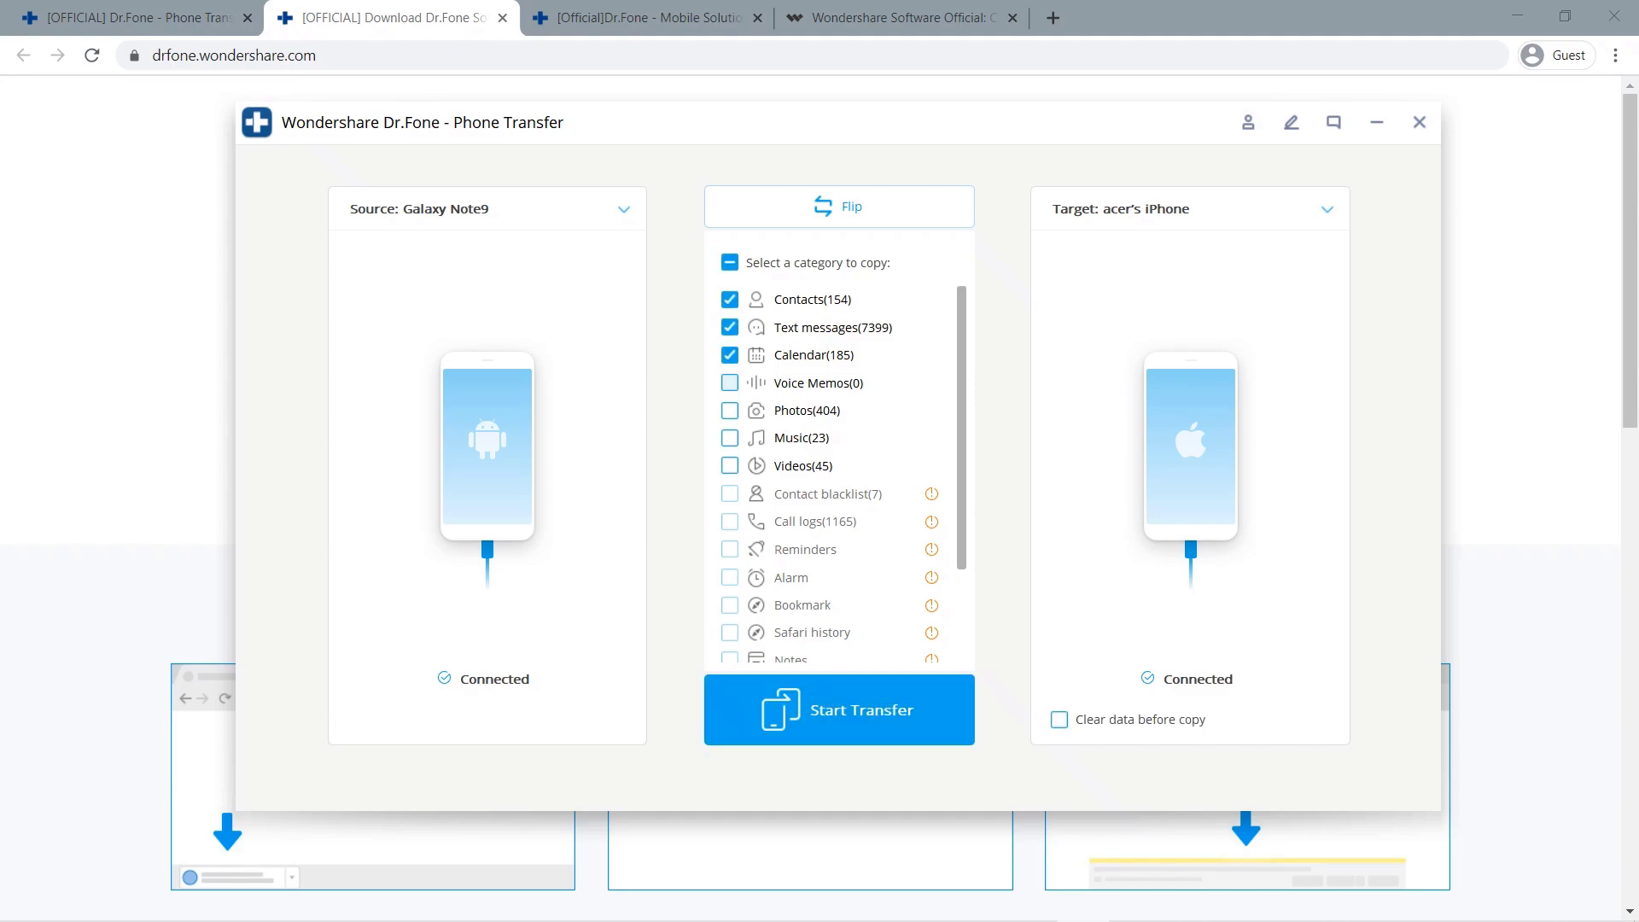
pyautogui.click(729, 383)
pyautogui.click(729, 410)
pyautogui.click(729, 438)
pyautogui.click(729, 465)
# Exclude Contacts, Calendar, Voice Memos and Music from the categories to copy.
pyautogui.click(730, 299)
pyautogui.click(729, 355)
pyautogui.click(729, 382)
pyautogui.click(729, 437)
# Start the transfer, accept the iCloud Messages syncing notice, and filter the transfer results to failed items only.
pyautogui.moveTo(932, 522)
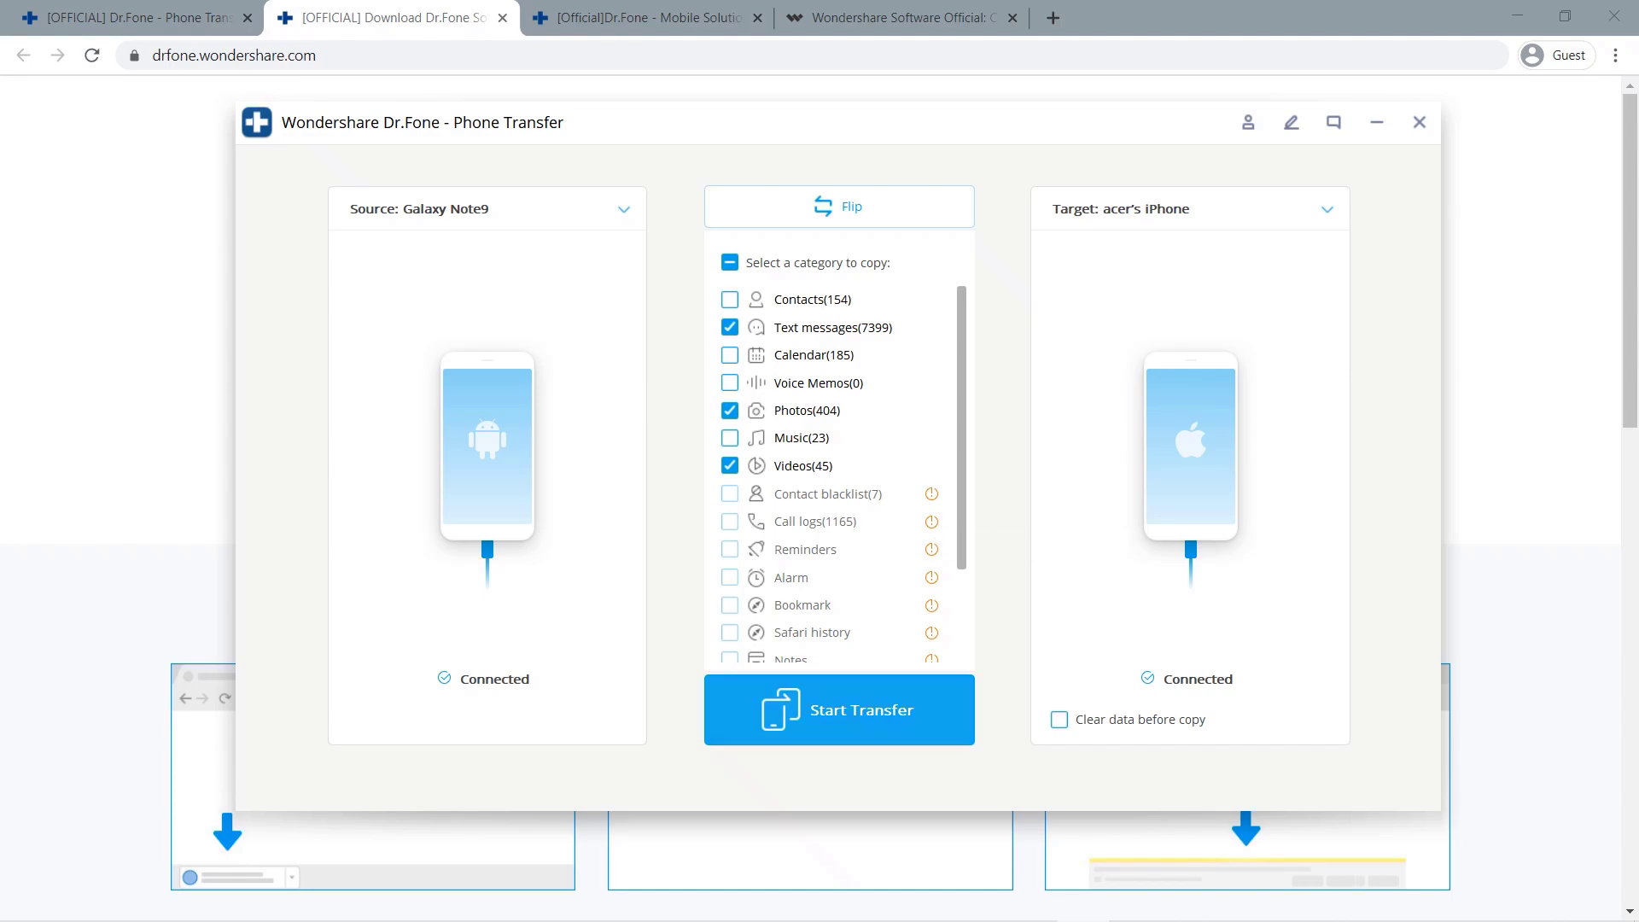
pyautogui.click(839, 709)
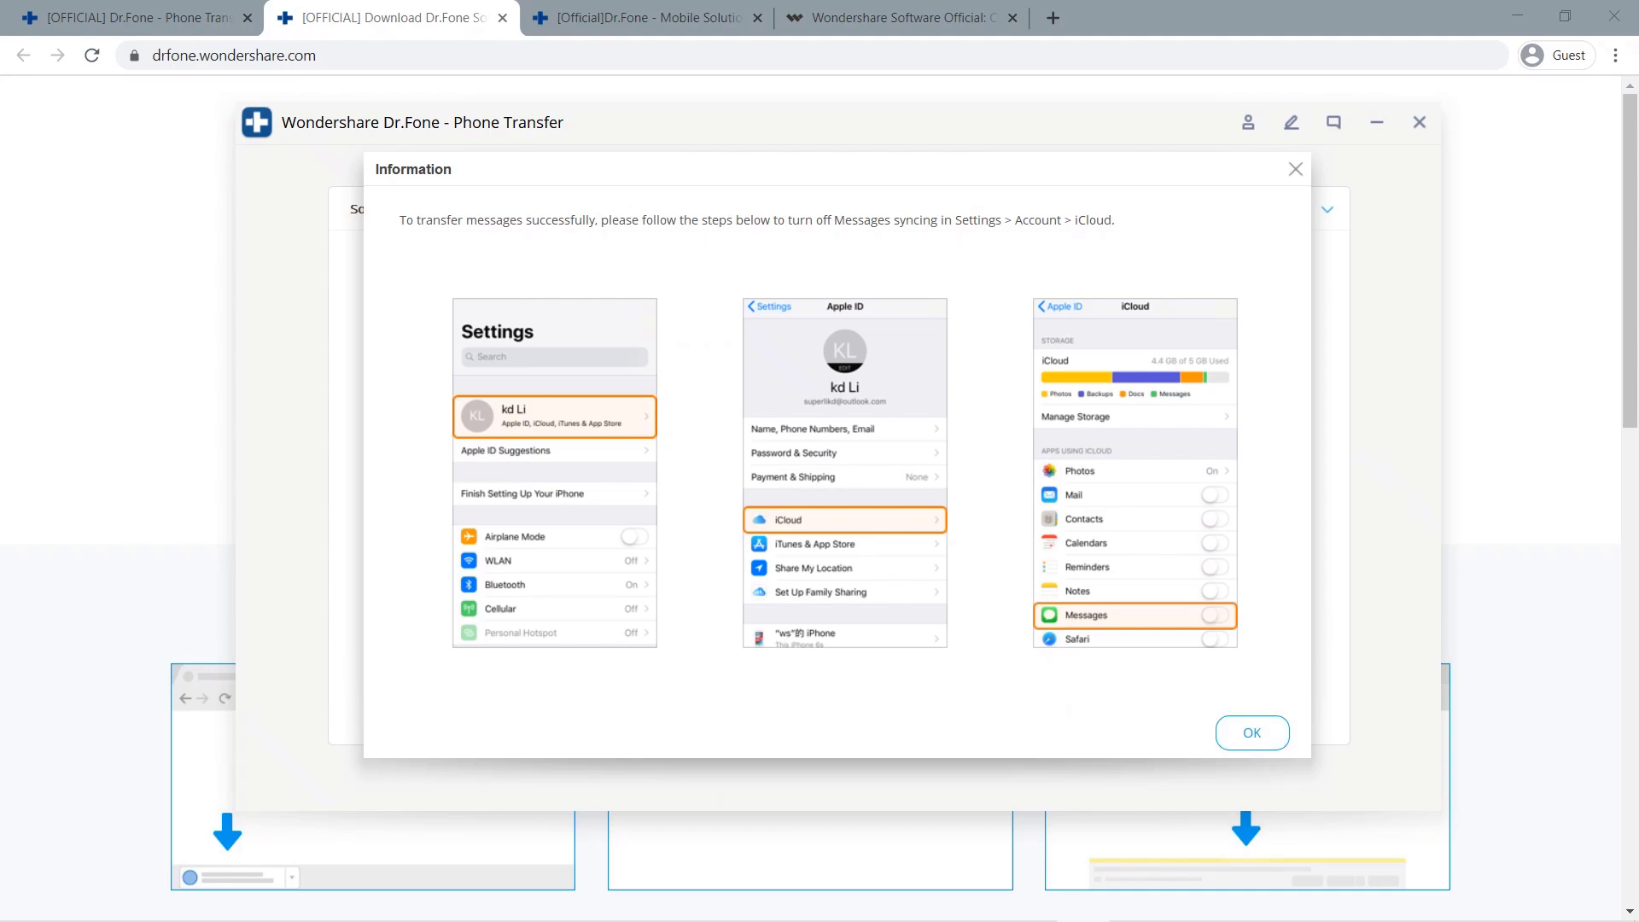
pyautogui.click(1251, 732)
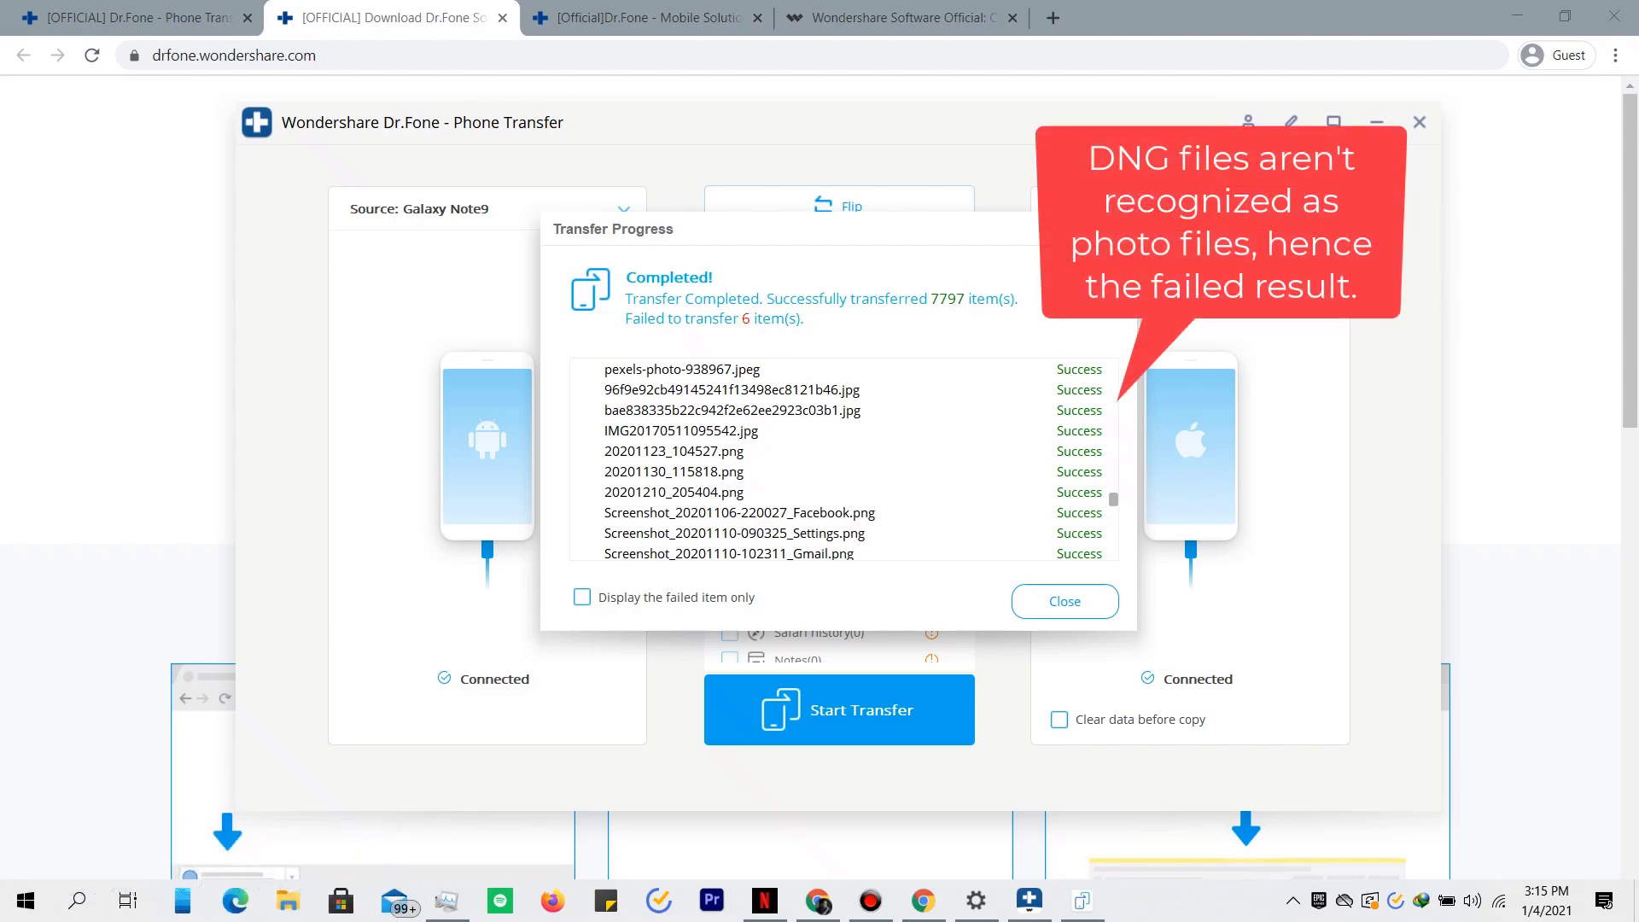
pyautogui.click(582, 597)
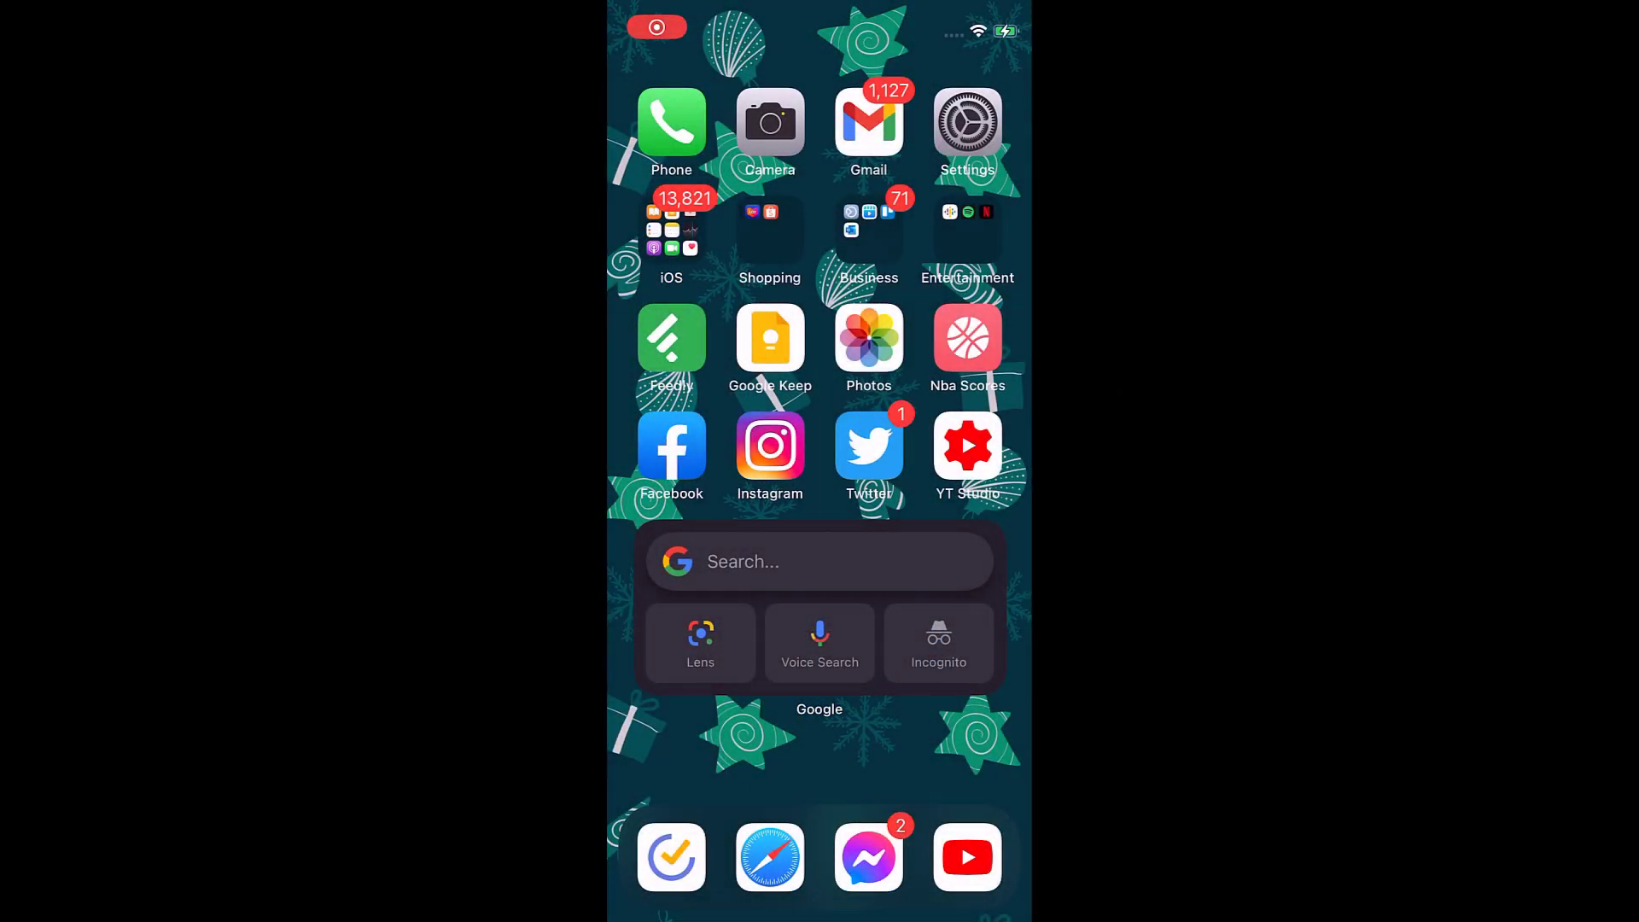
# Check the My Albums collection in the iPhone's Photos app and return to the home screen.
pyautogui.click(869, 339)
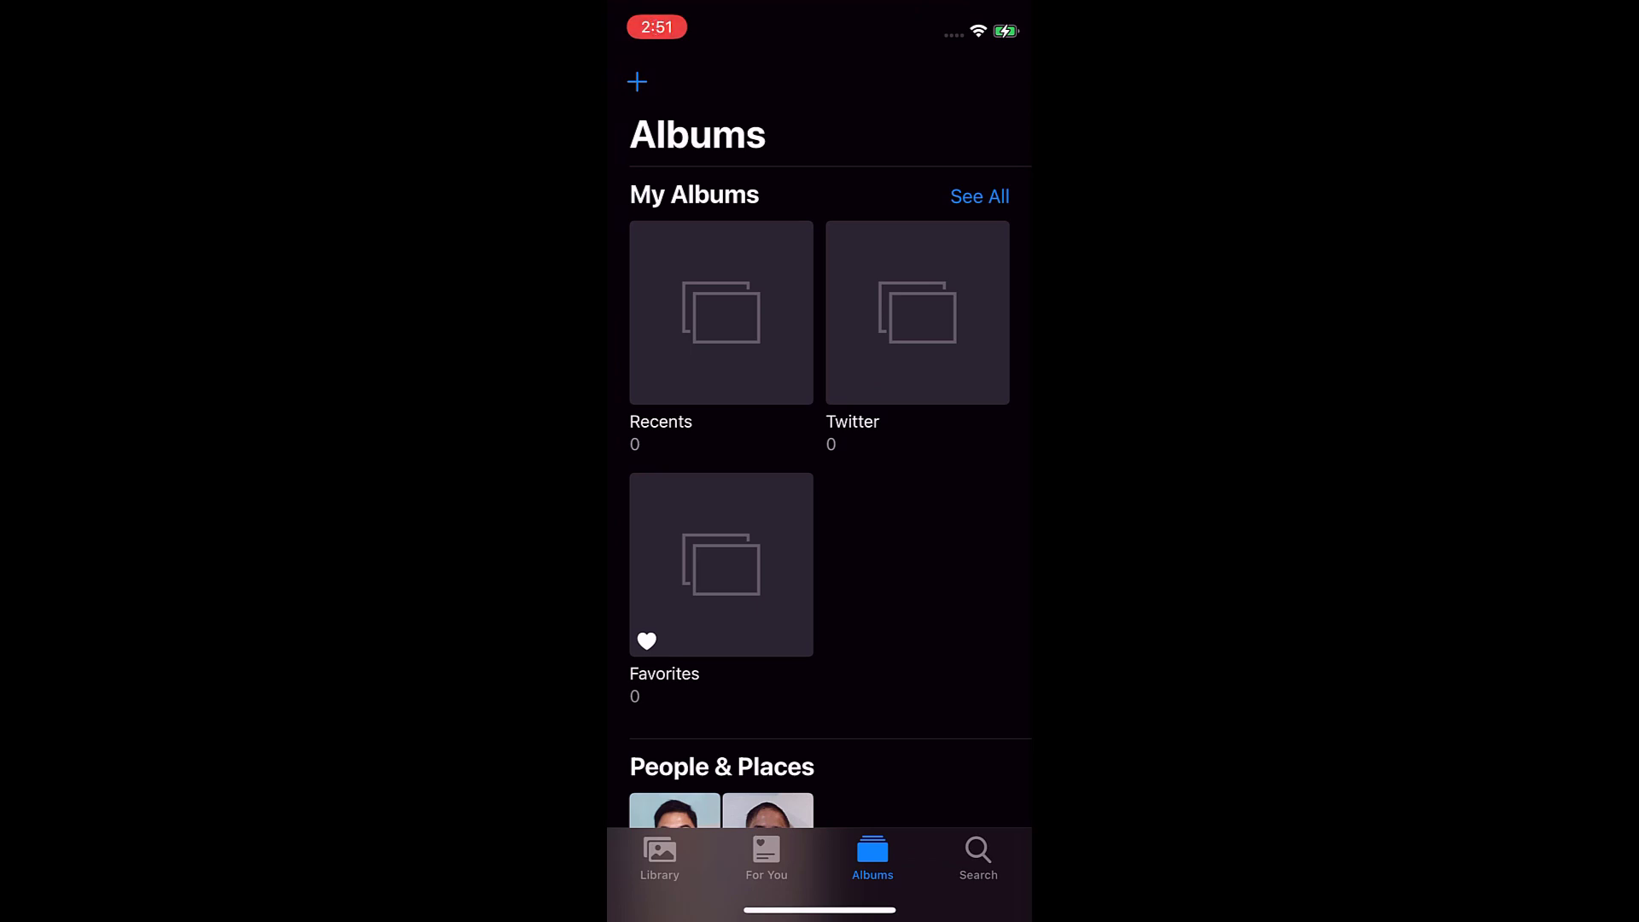
pyautogui.click(979, 196)
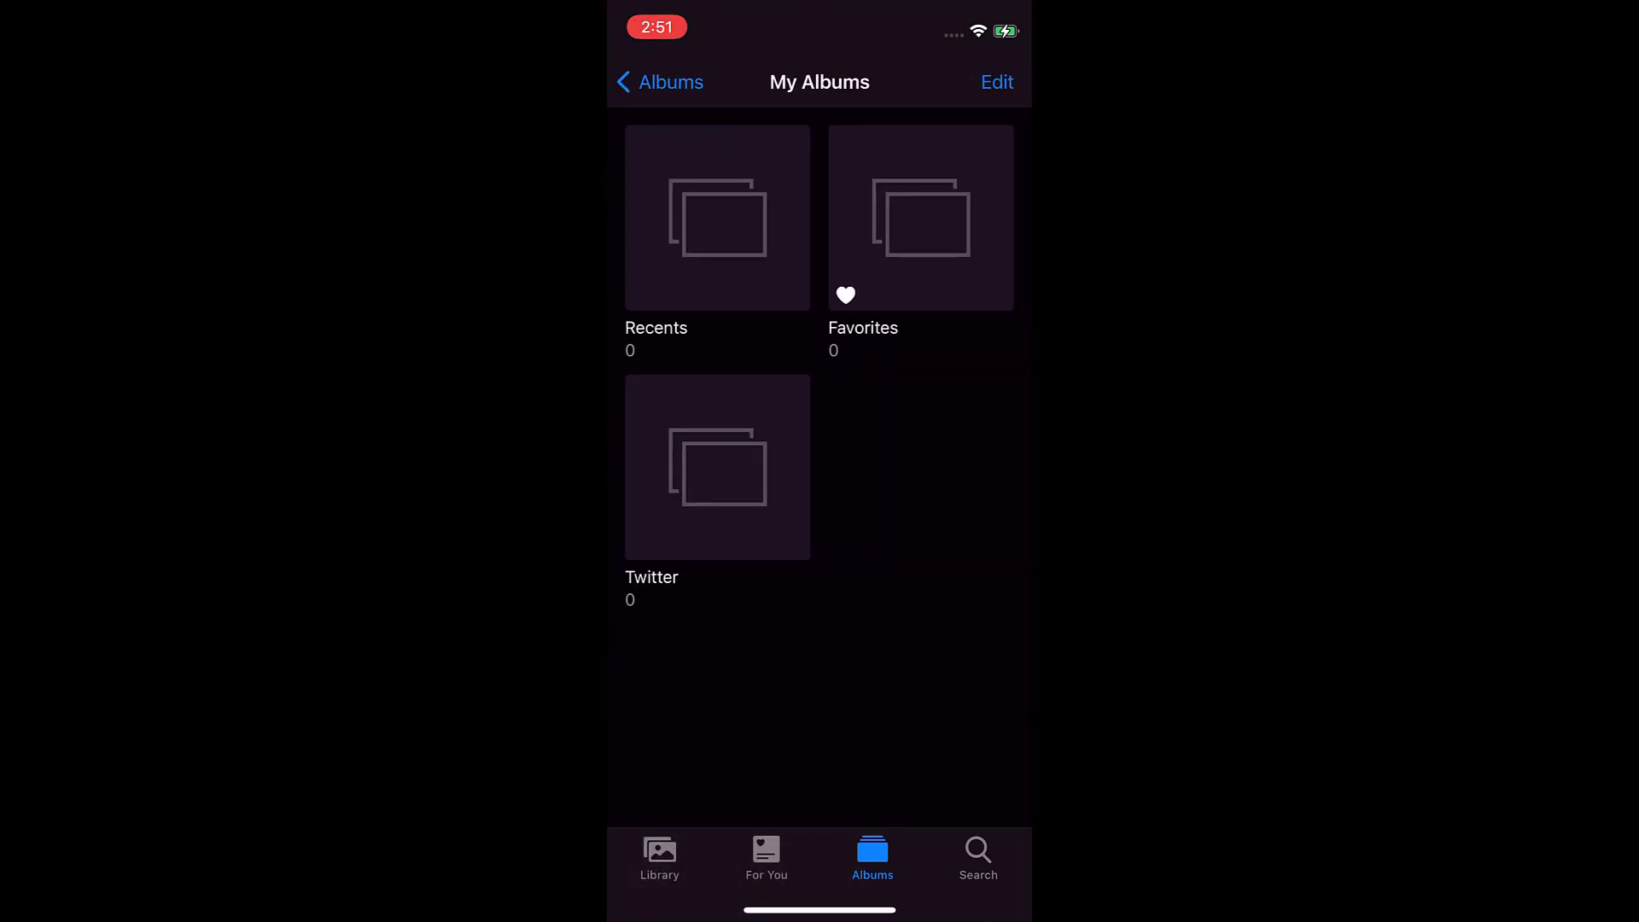
pyautogui.click(661, 82)
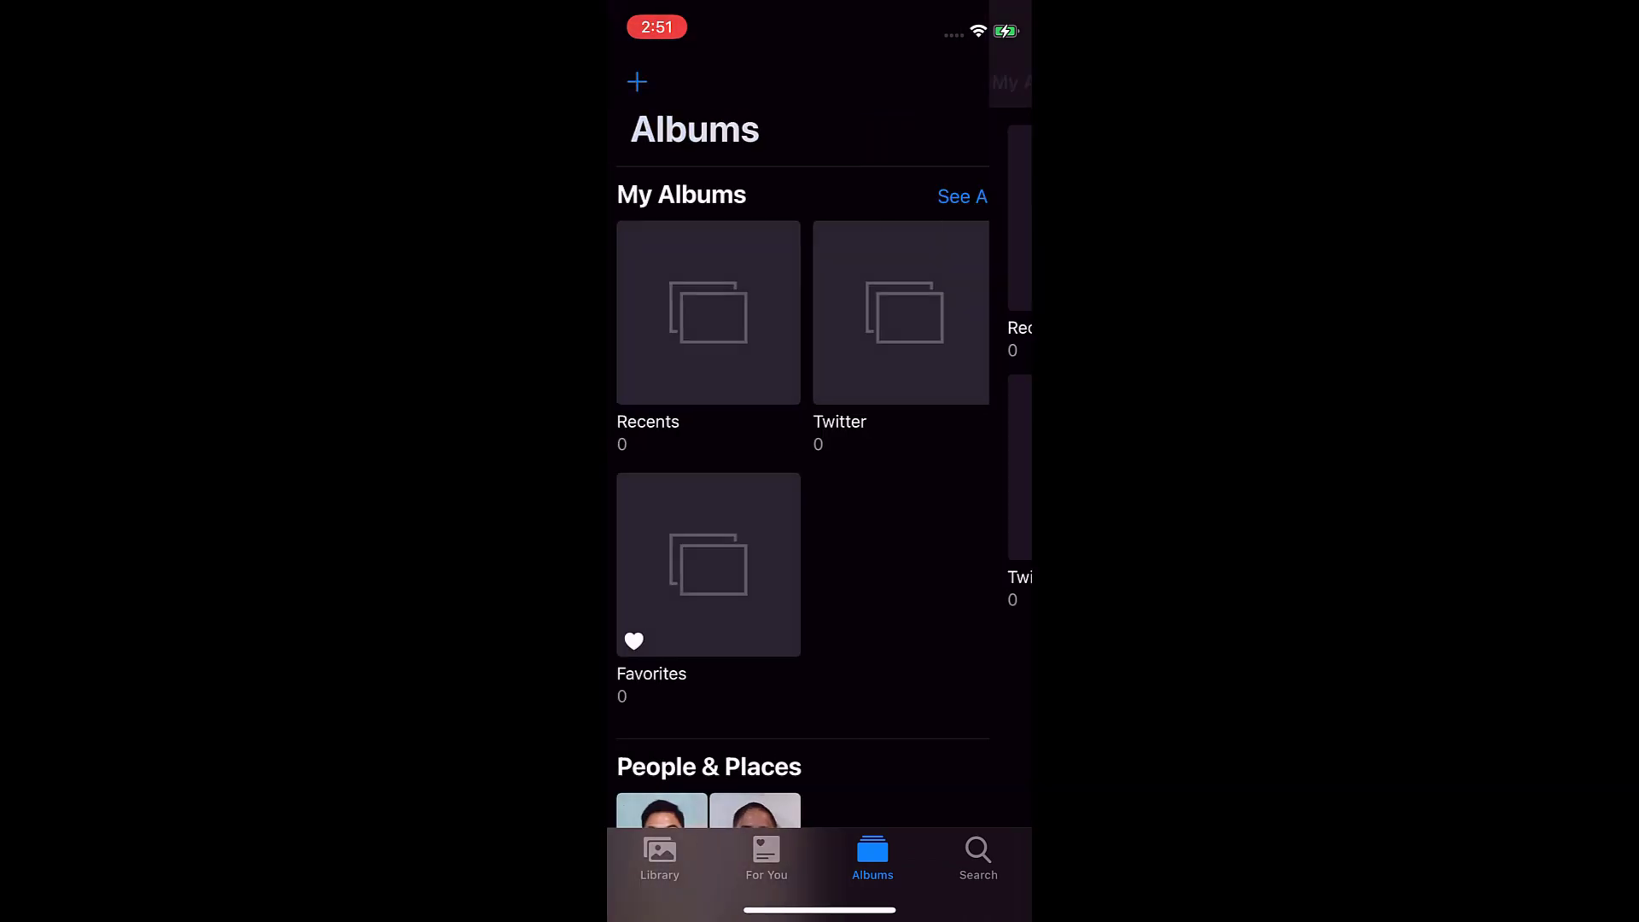
pyautogui.moveTo(820, 910); pyautogui.dragTo(820, 547)
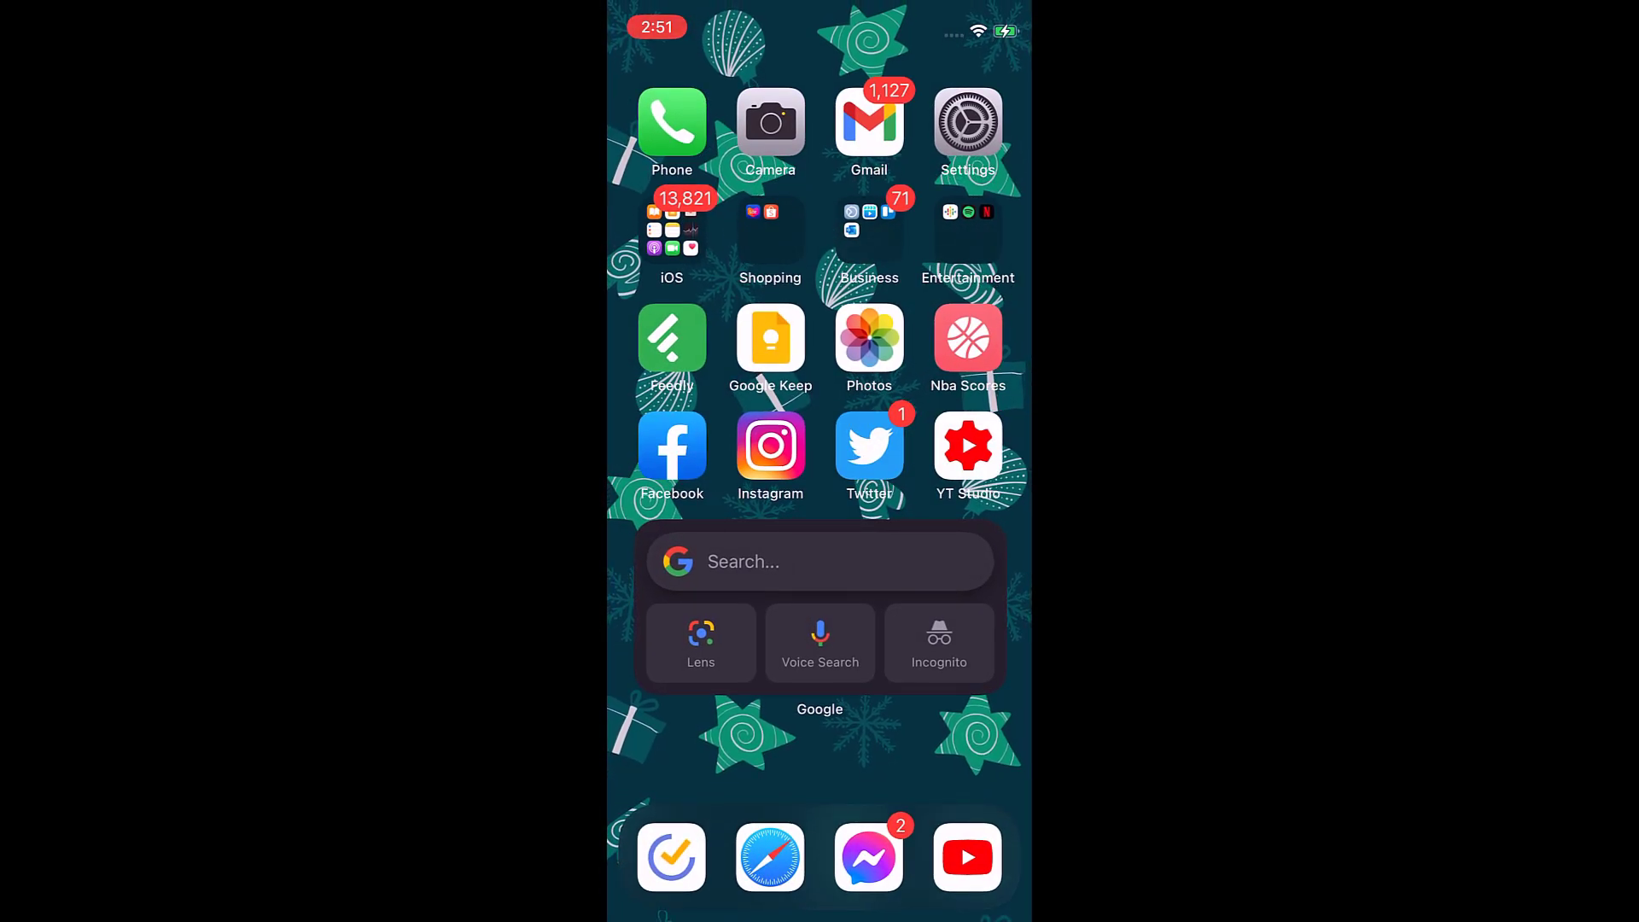
# Open the iPhone's Messages app from the search suggestions to check its conversation list, and return to the home screen.
pyautogui.moveTo(820, 393); pyautogui.dragTo(819, 614)
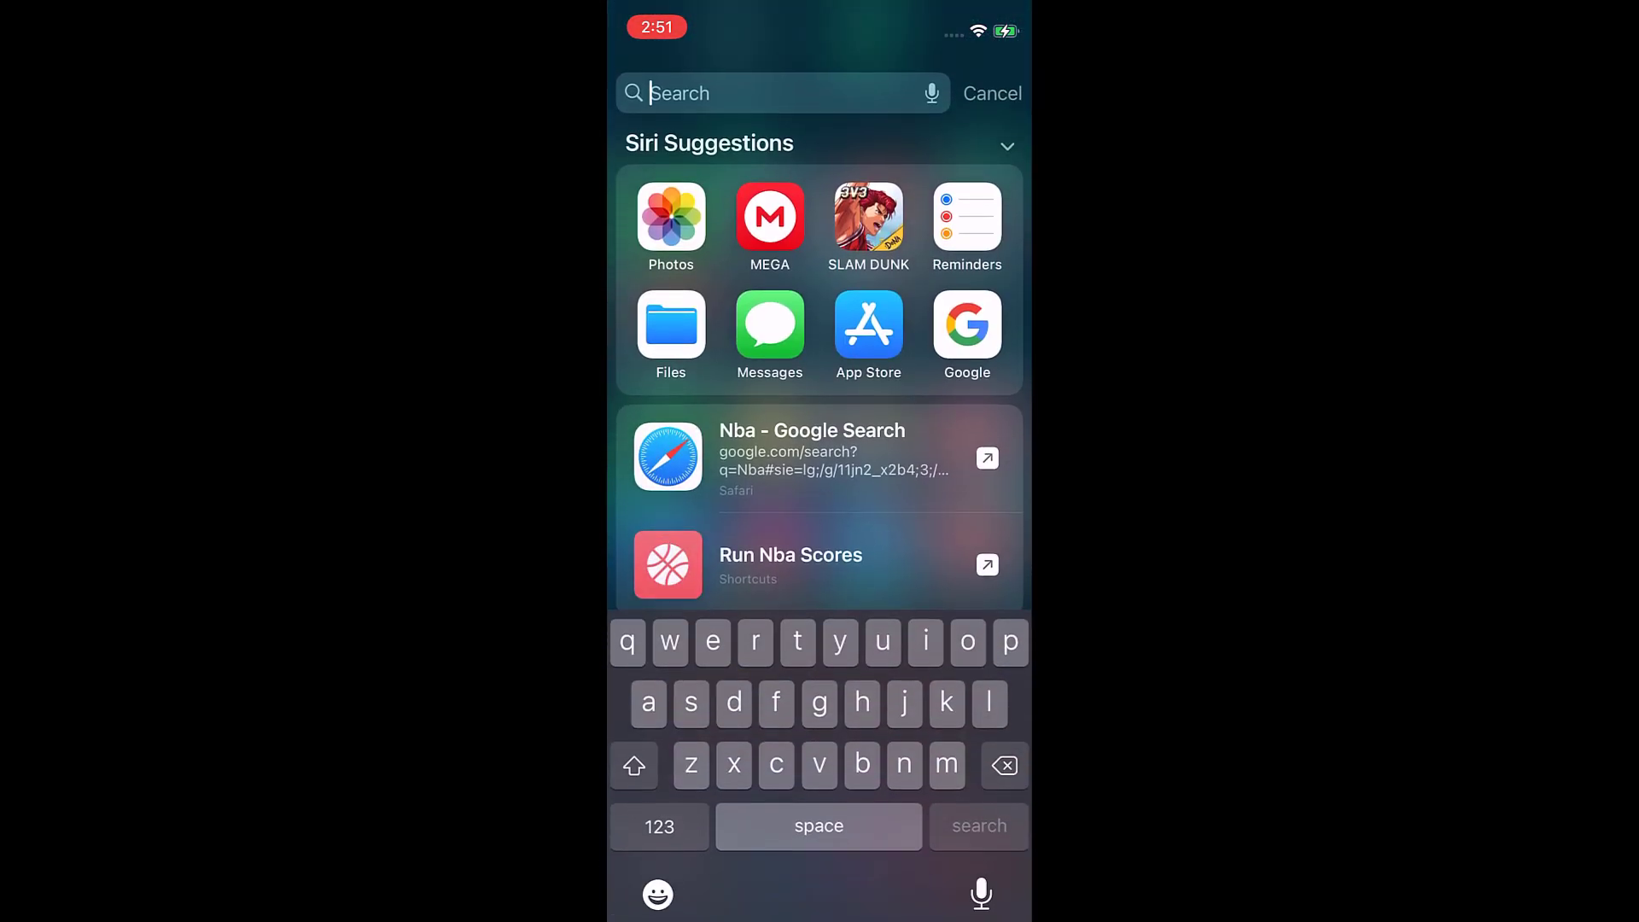
pyautogui.click(769, 322)
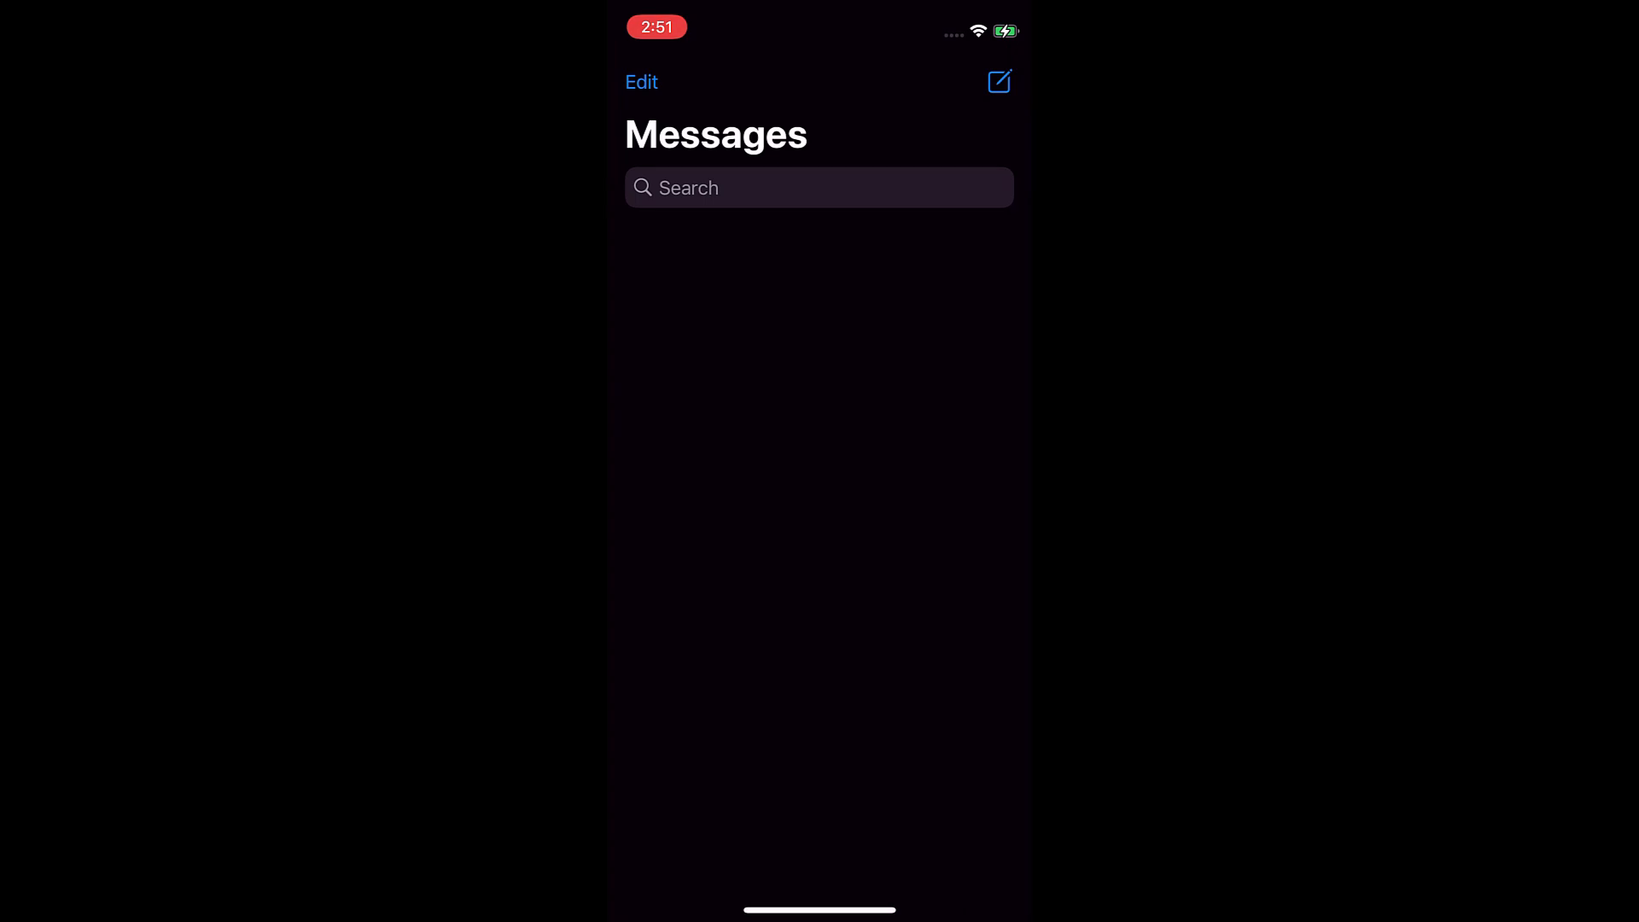
pyautogui.moveTo(819, 910); pyautogui.dragTo(820, 597)
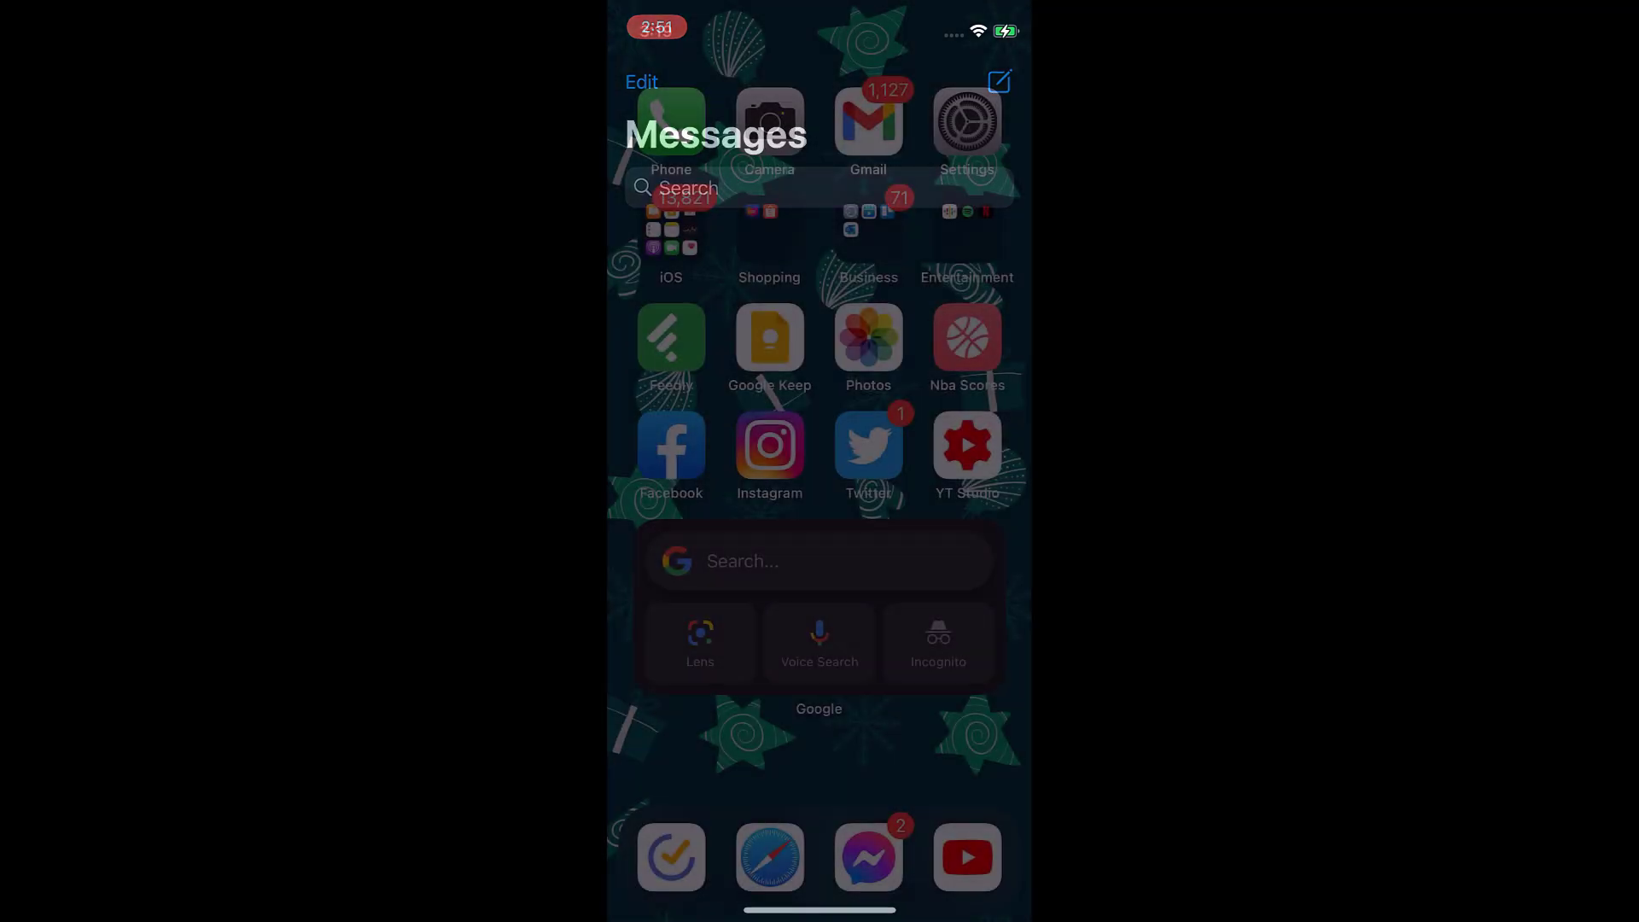
# Search the iPhone for "messages" and open the Messages app to check the transferred texts.
pyautogui.moveTo(820, 384); pyautogui.dragTo(819, 598)
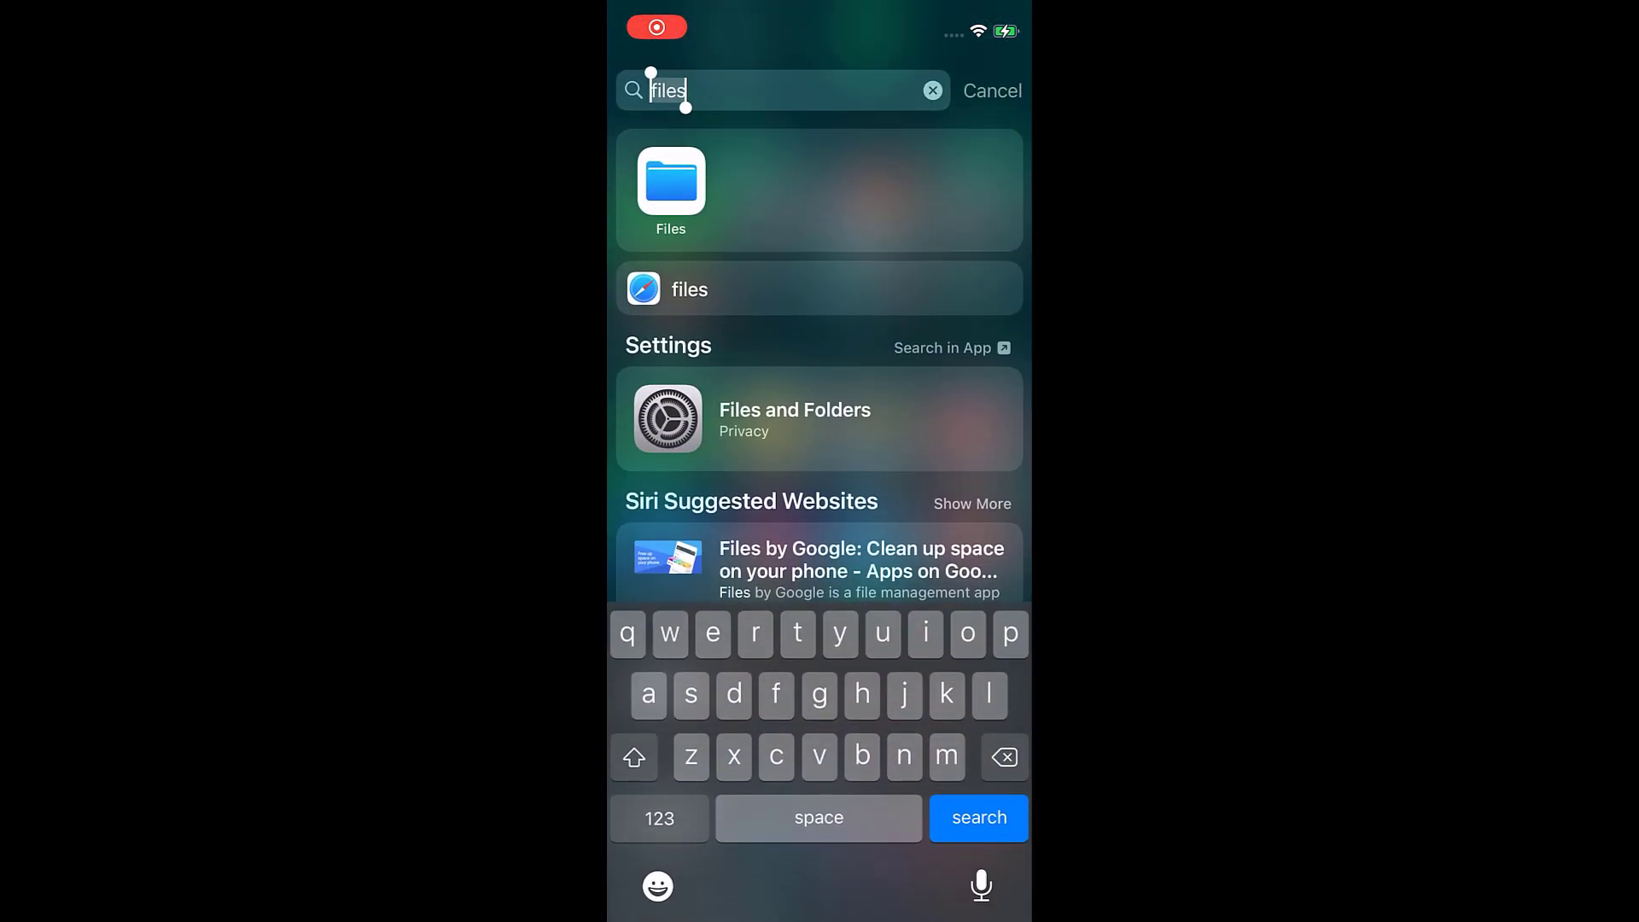
pyautogui.write('messages')
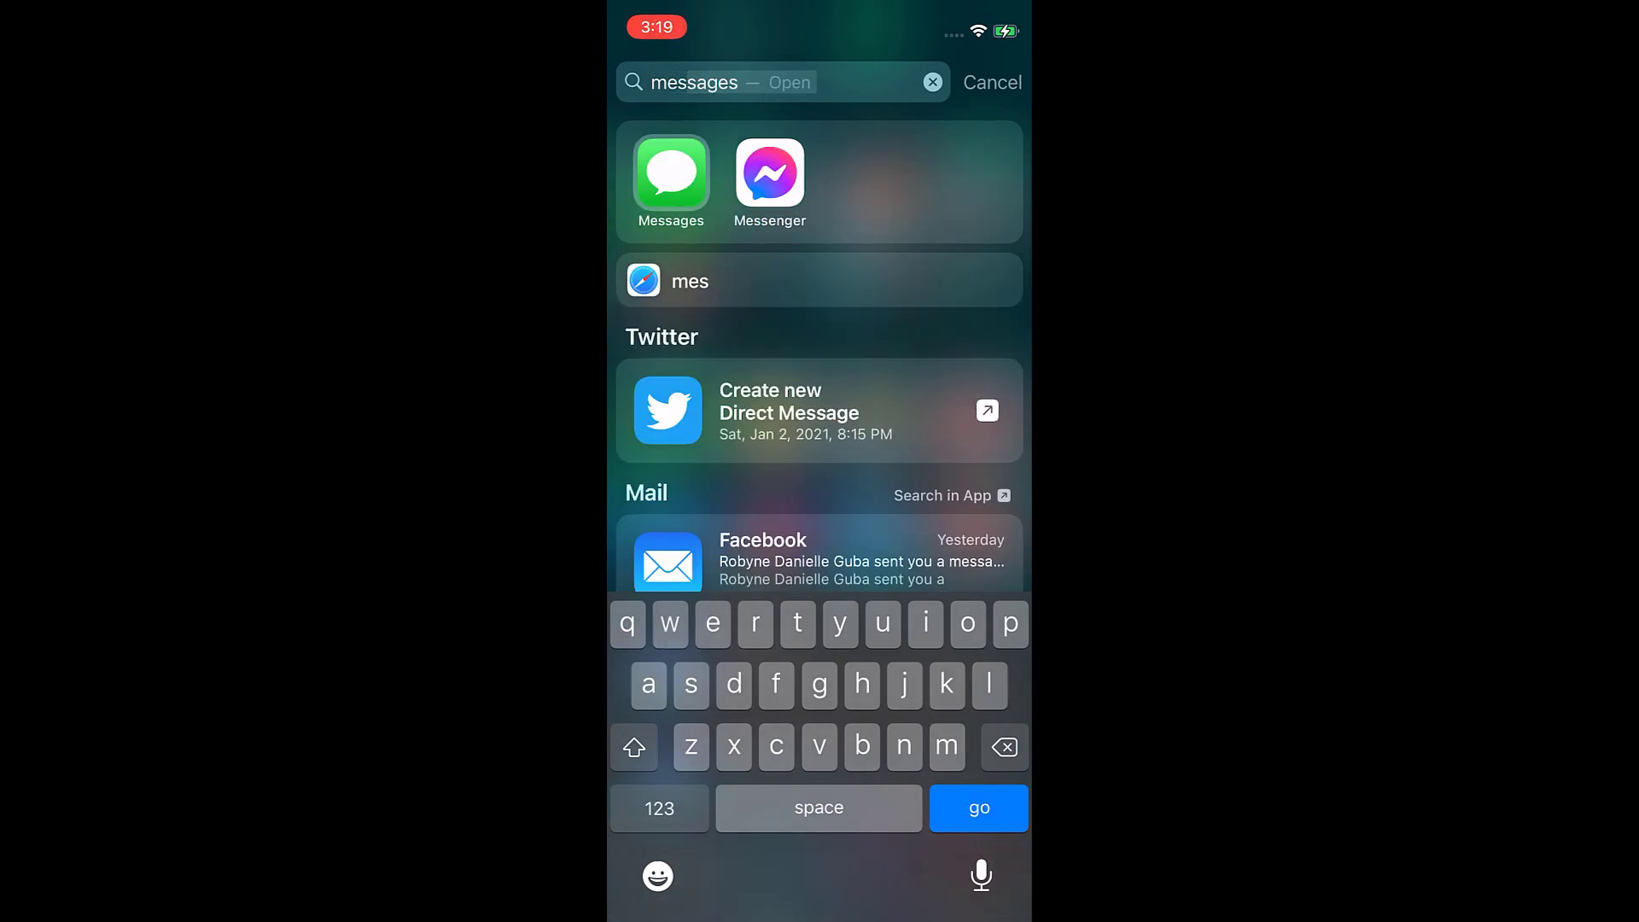
pyautogui.click(671, 172)
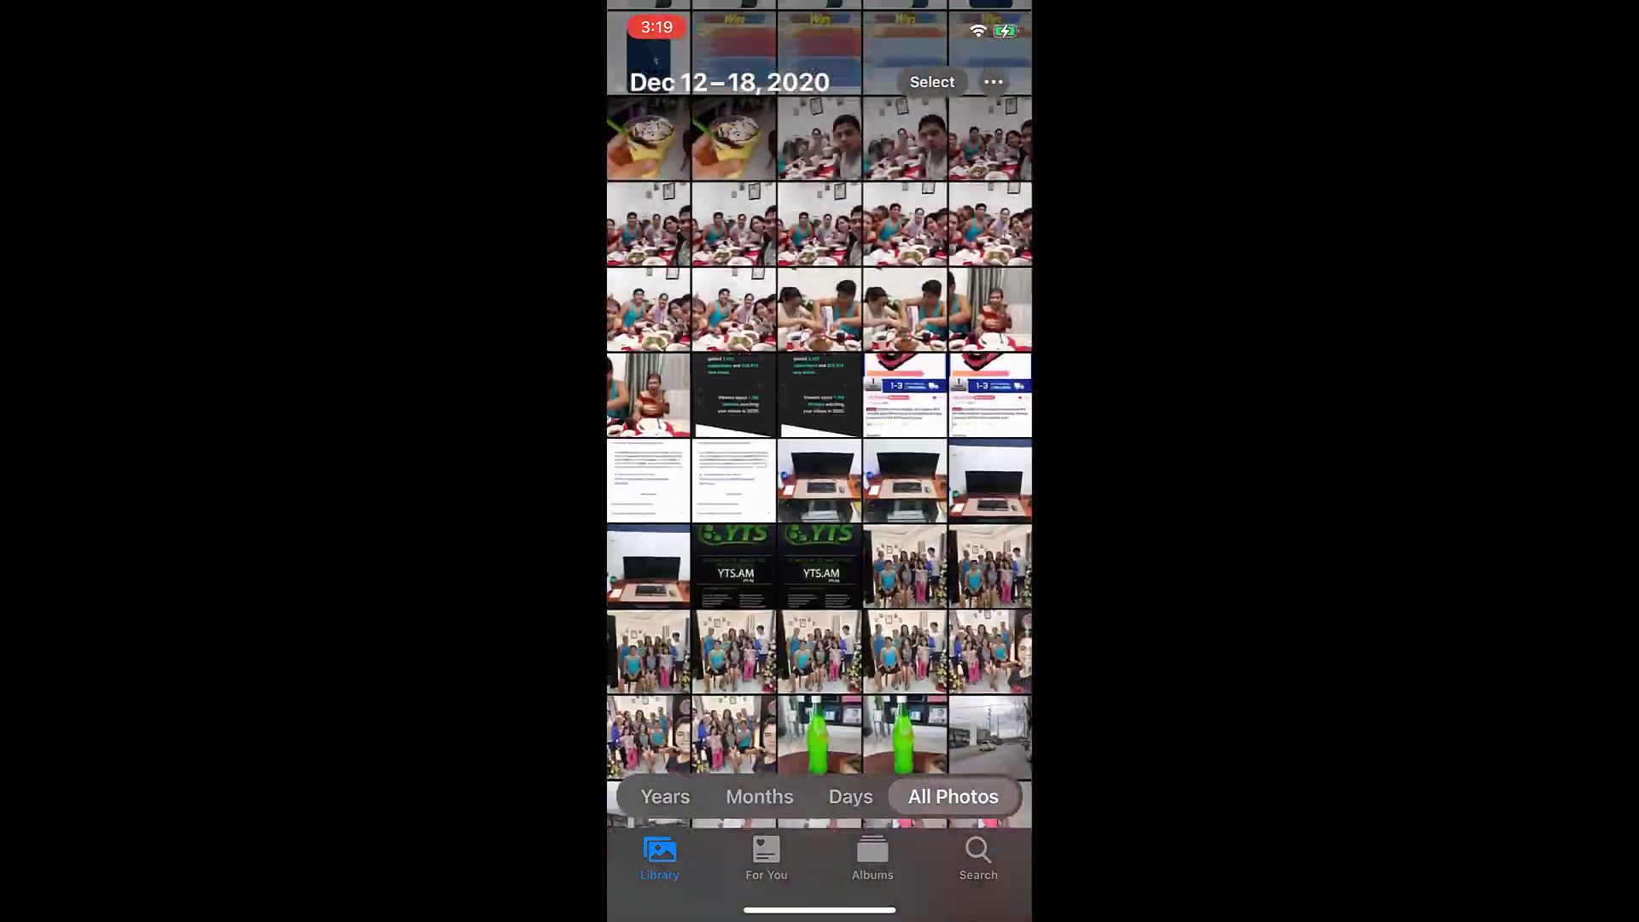
# Examine the transferred pictures across the iPhone's All Photos library and view one of them full screen.
pyautogui.scroll(20, 819, 461)
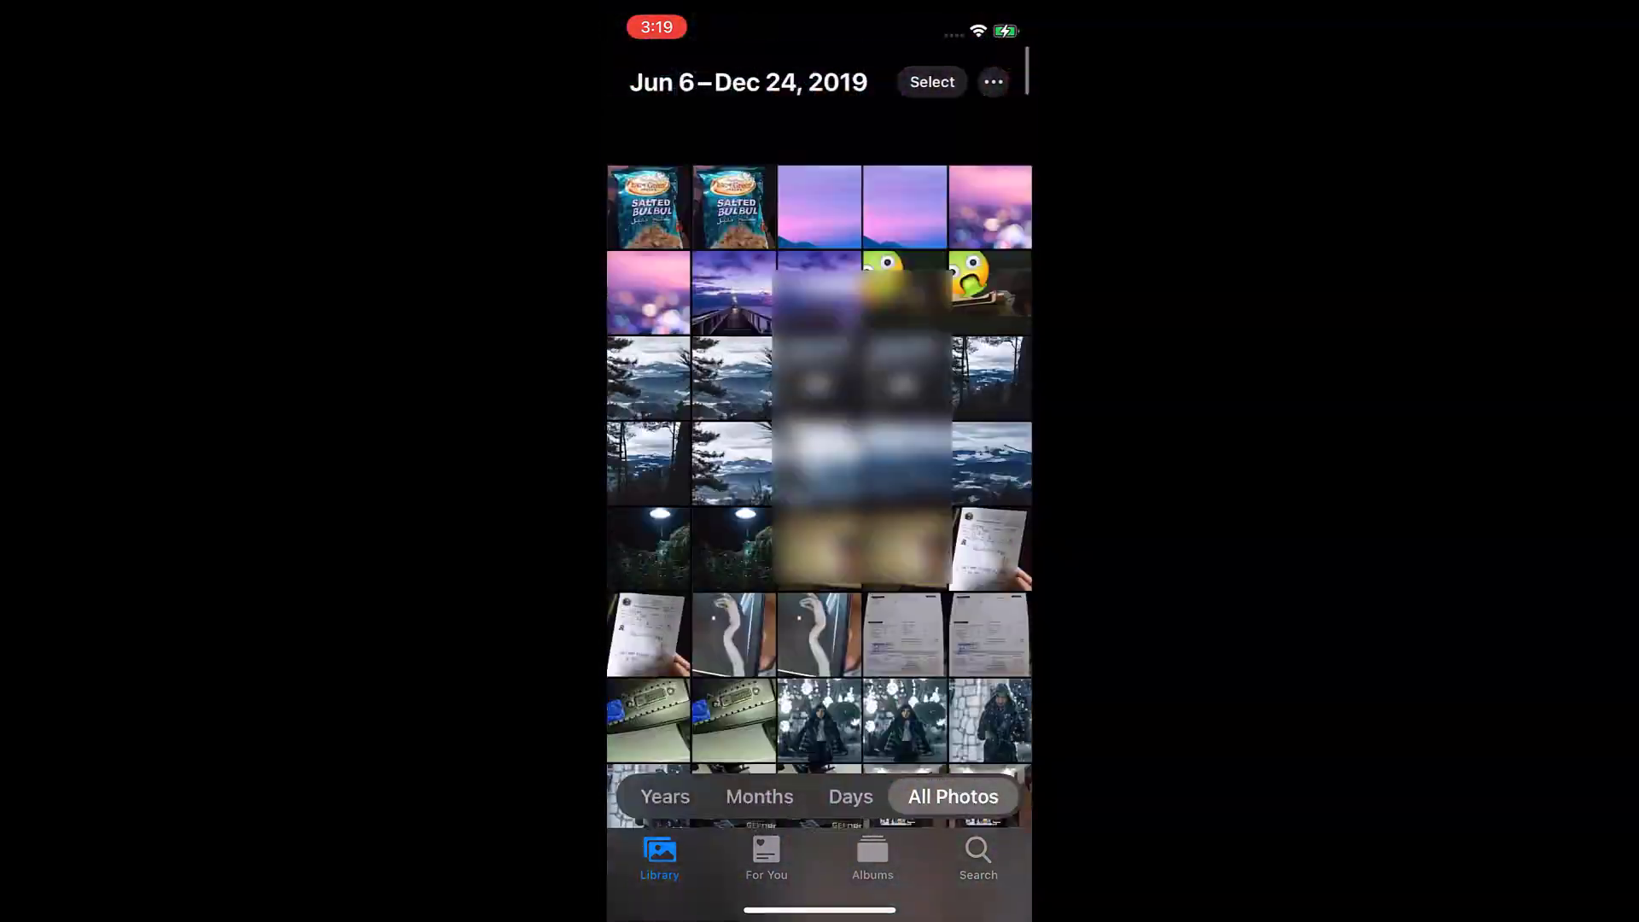
pyautogui.scroll(-20, 819, 461)
pyautogui.scroll(-15, 819, 461)
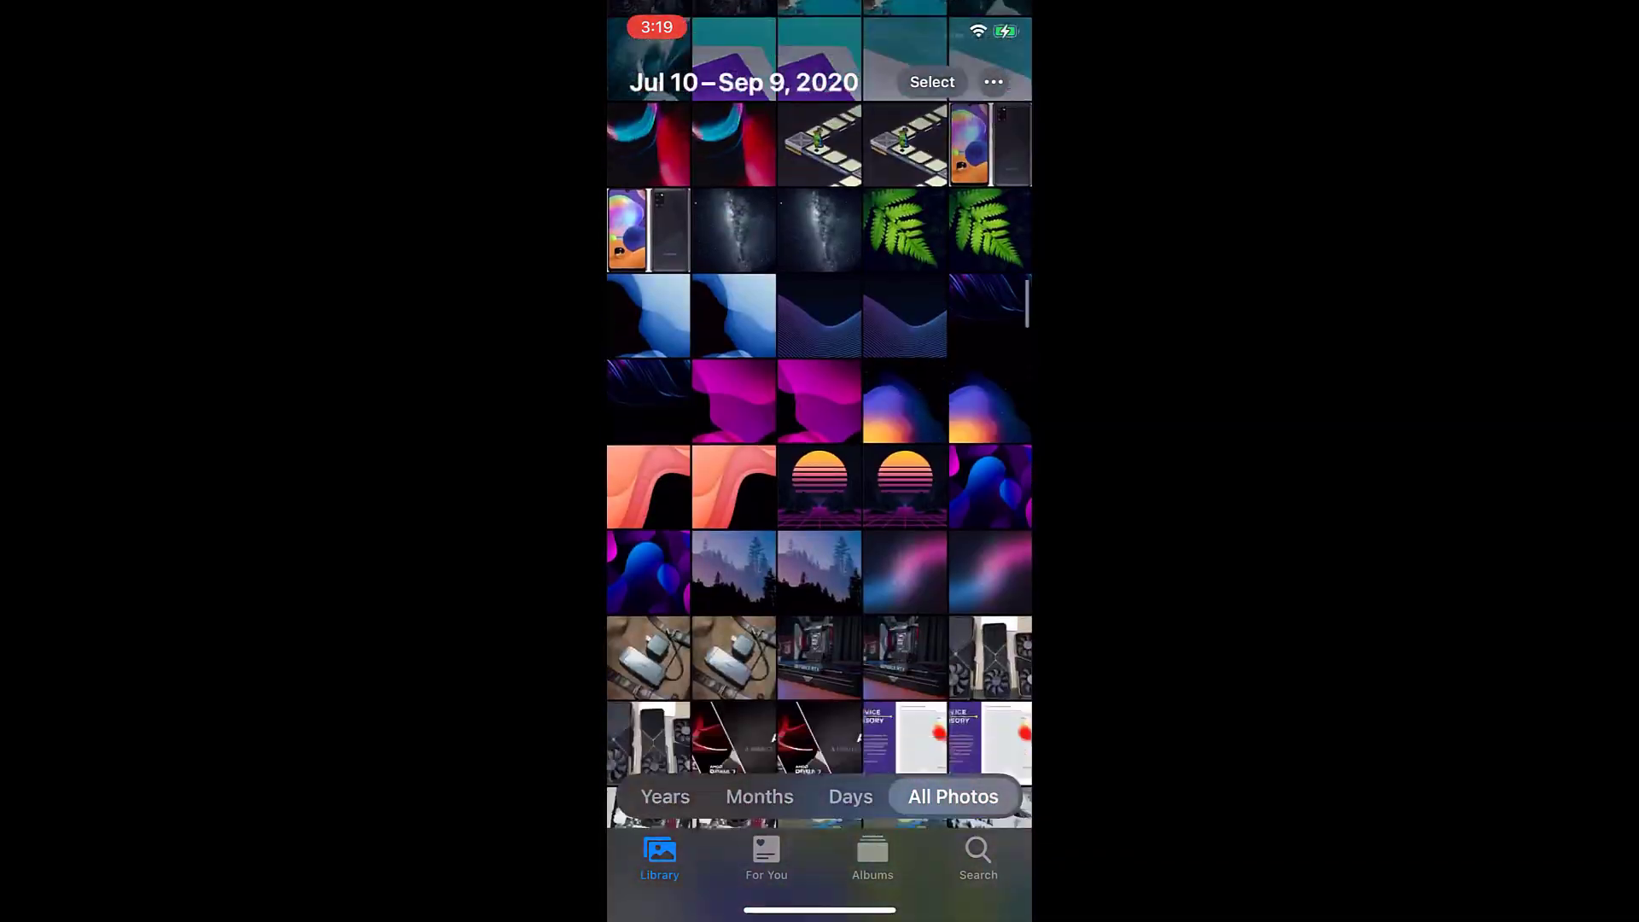
pyautogui.scroll(2, 820, 461)
pyautogui.scroll(5, 820, 461)
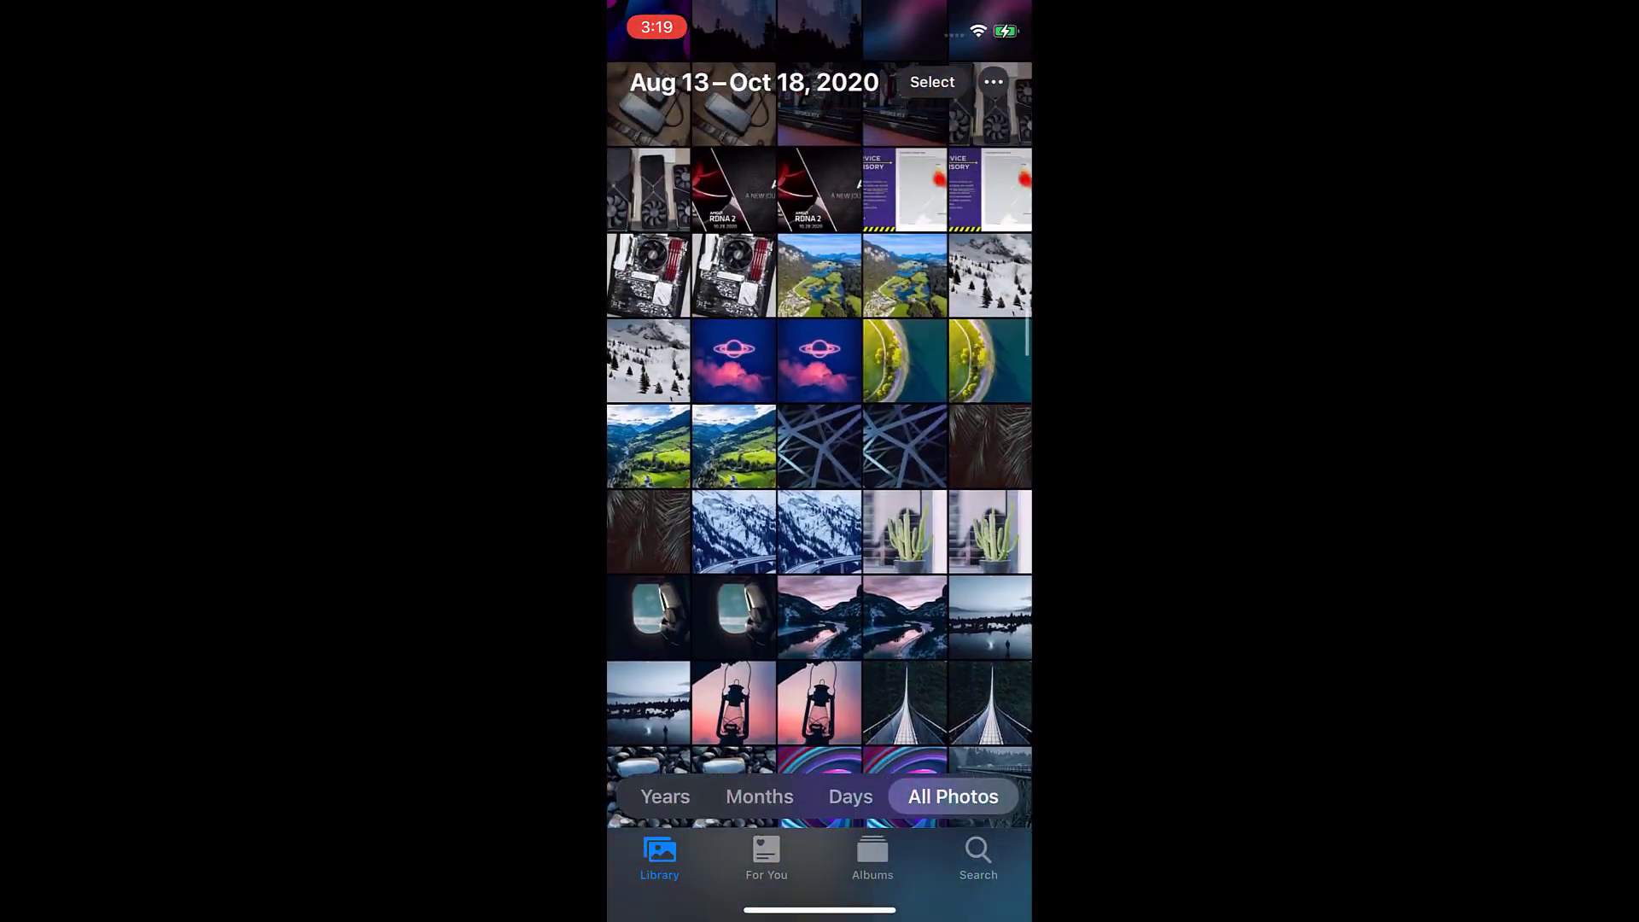
pyautogui.click(819, 342)
pyautogui.moveTo(939, 512); pyautogui.dragTo(717, 512)
pyautogui.moveTo(939, 512); pyautogui.dragTo(820, 615)
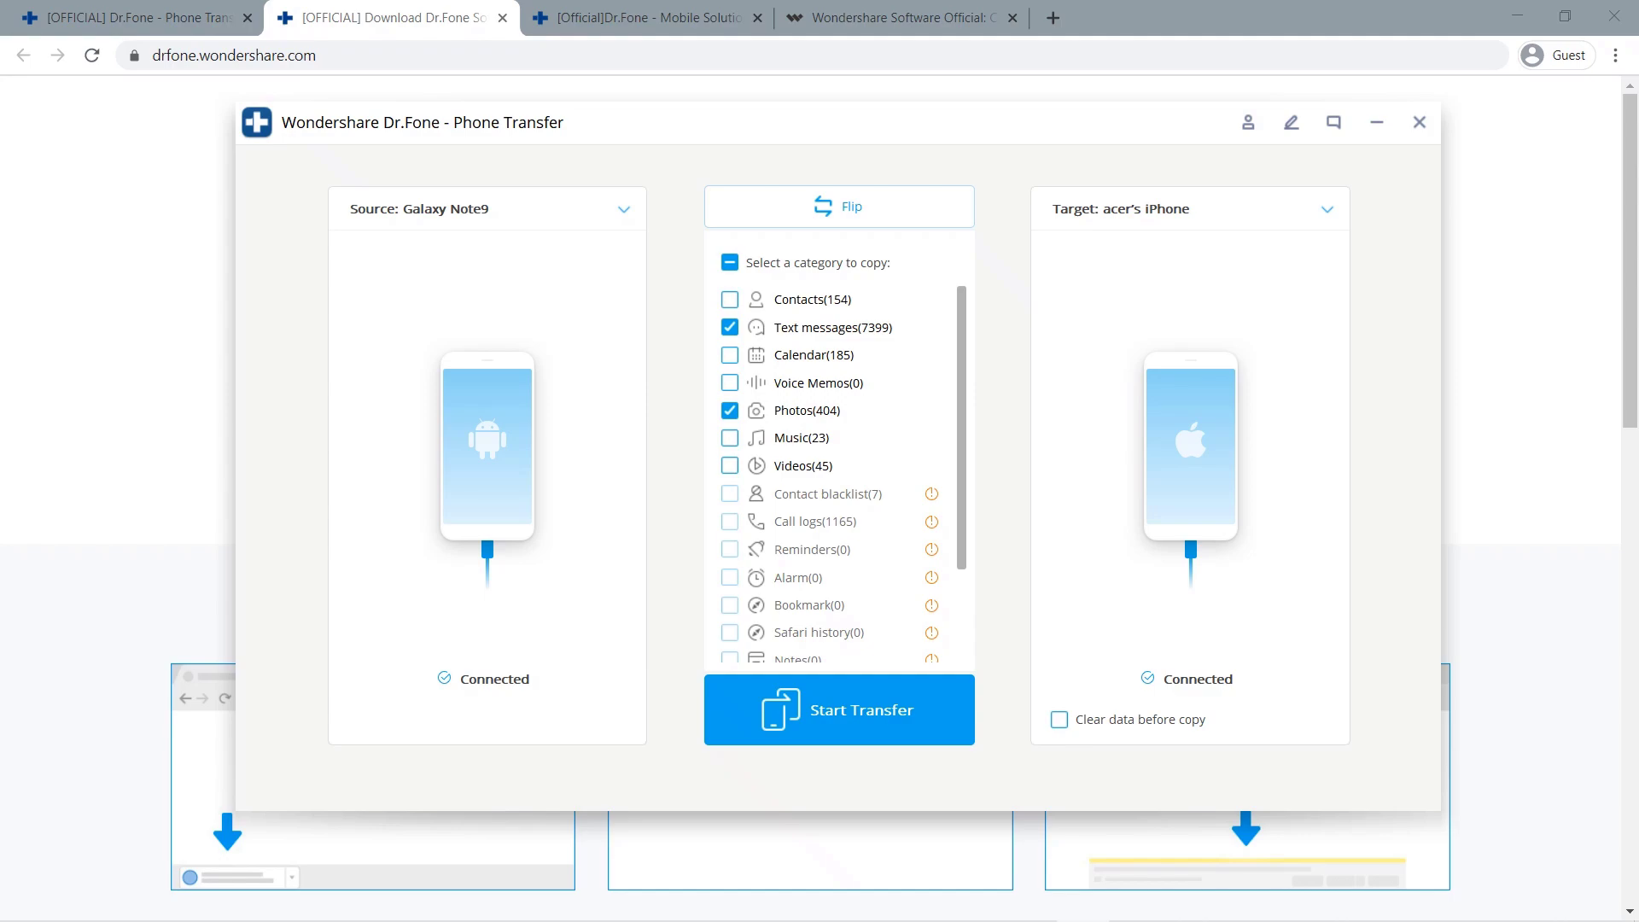
# Swap the transfer direction in Dr.Fone - Phone Transfer so the iPhone is the source and the Galaxy Note9 the target.
pyautogui.click(840, 206)
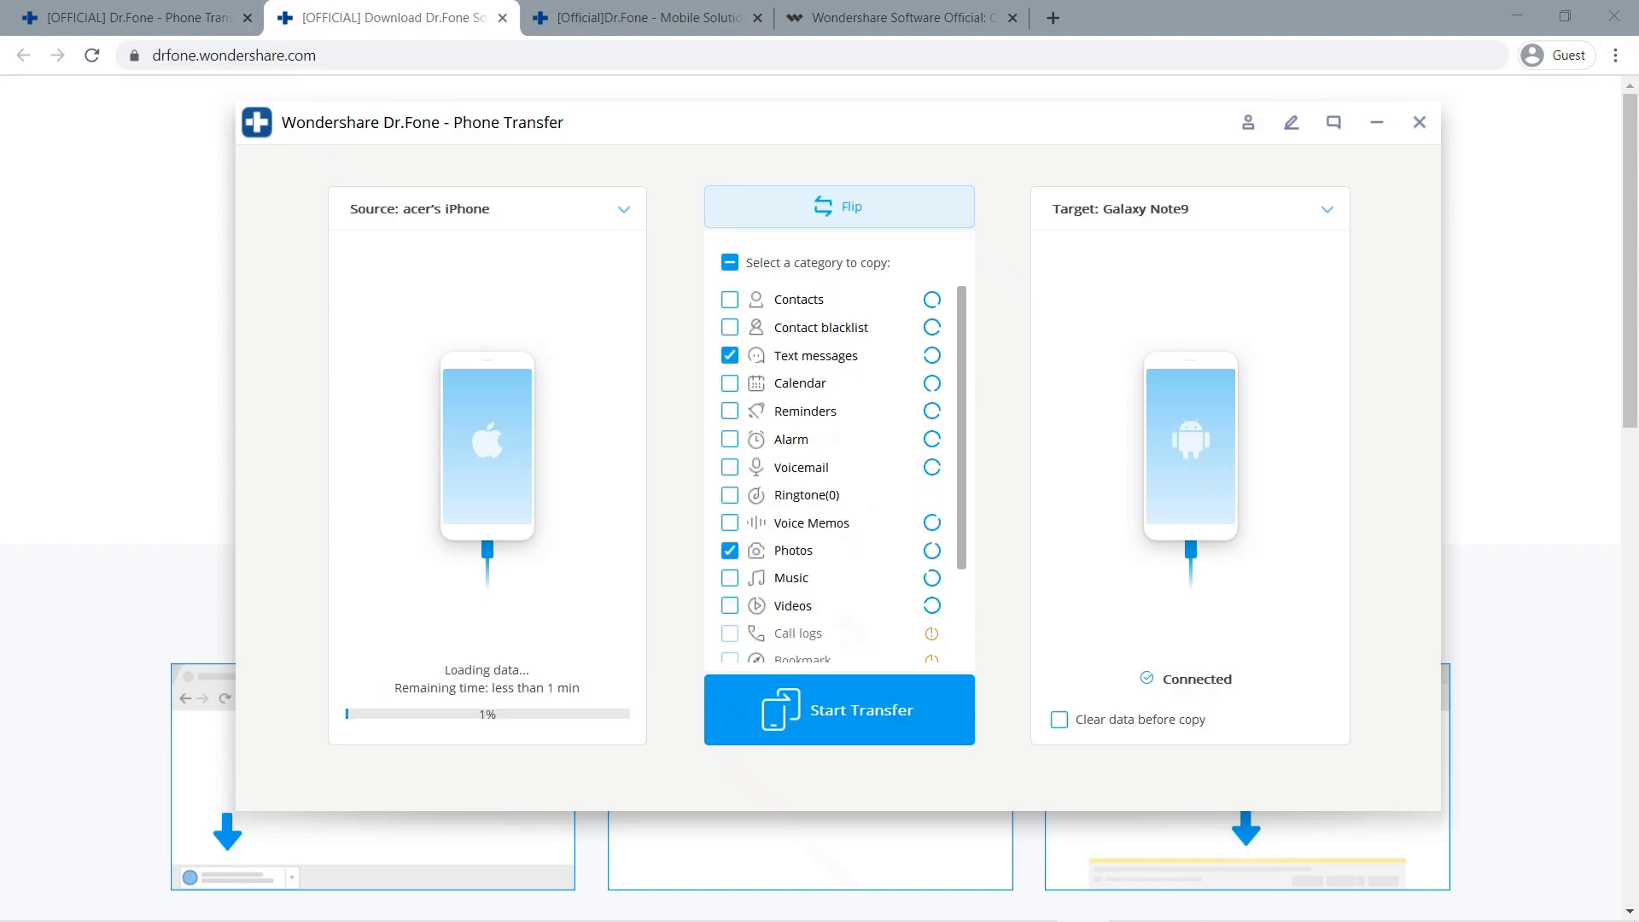